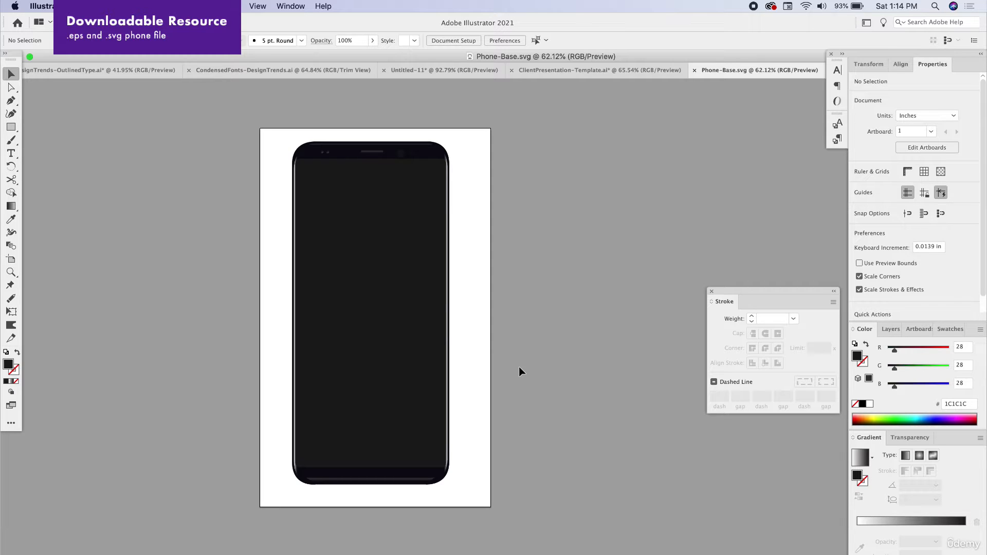
# - Look over Phone-Base.eps and Phone-Base.svg in the Frosted Glass Project folder in Finder
pyautogui.click(410, 331)
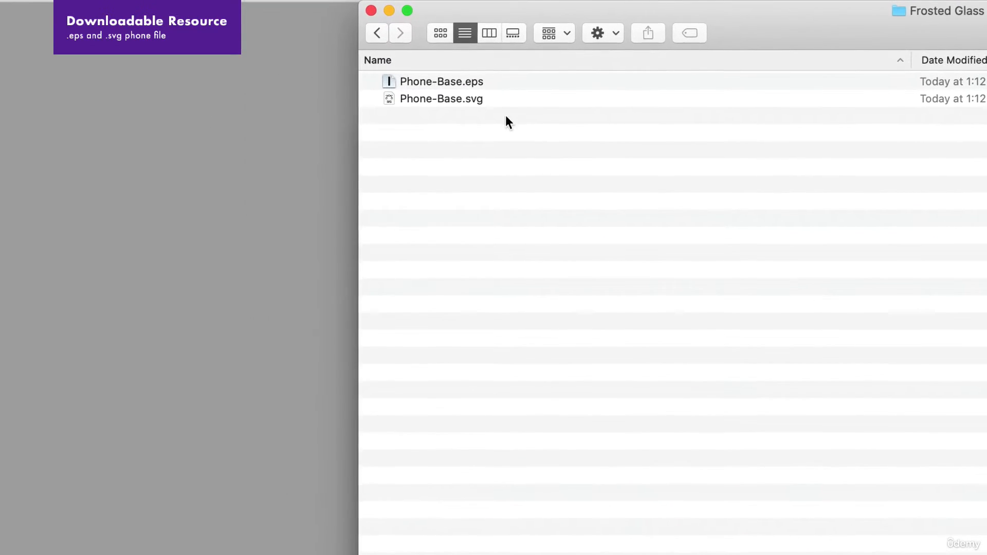
pyautogui.click(336, 131)
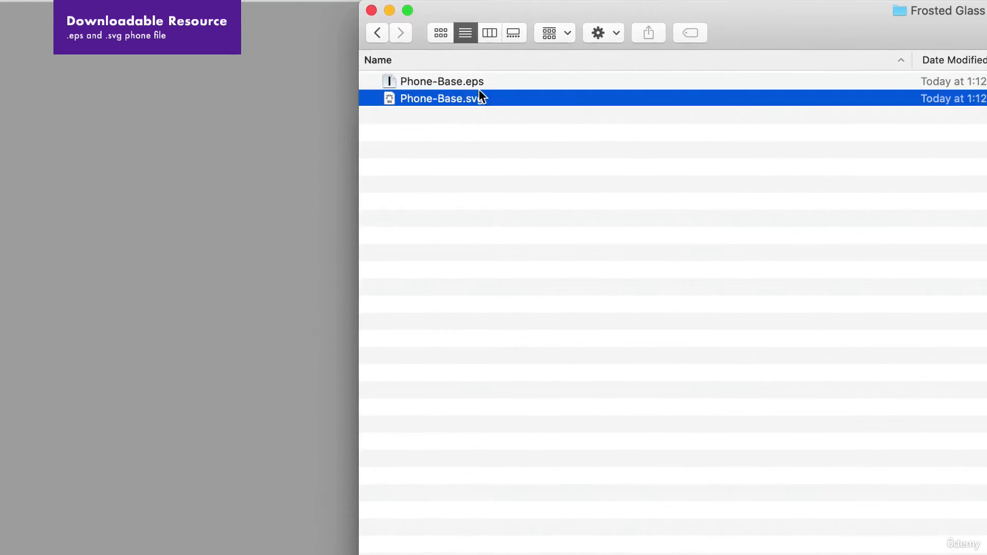
pyautogui.click(483, 84)
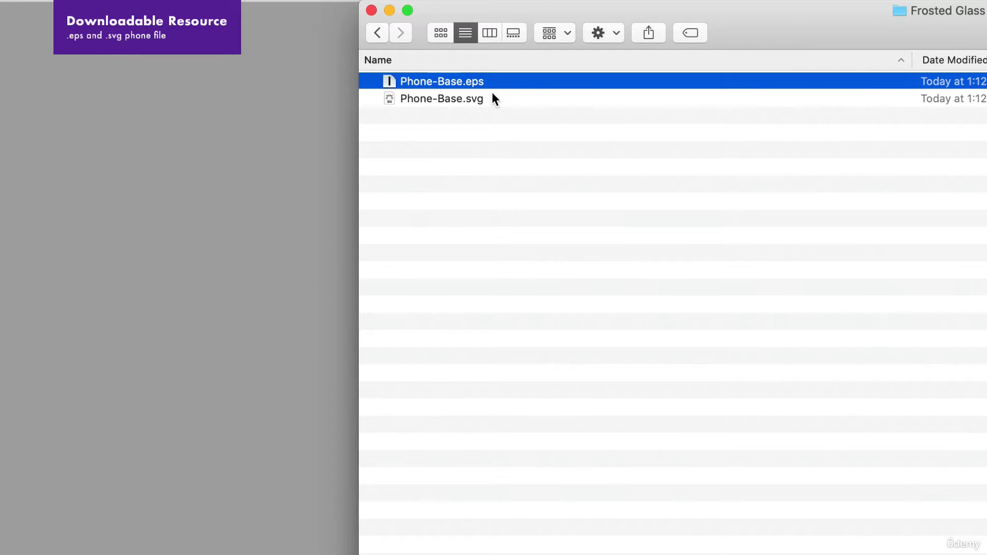
pyautogui.click(495, 99)
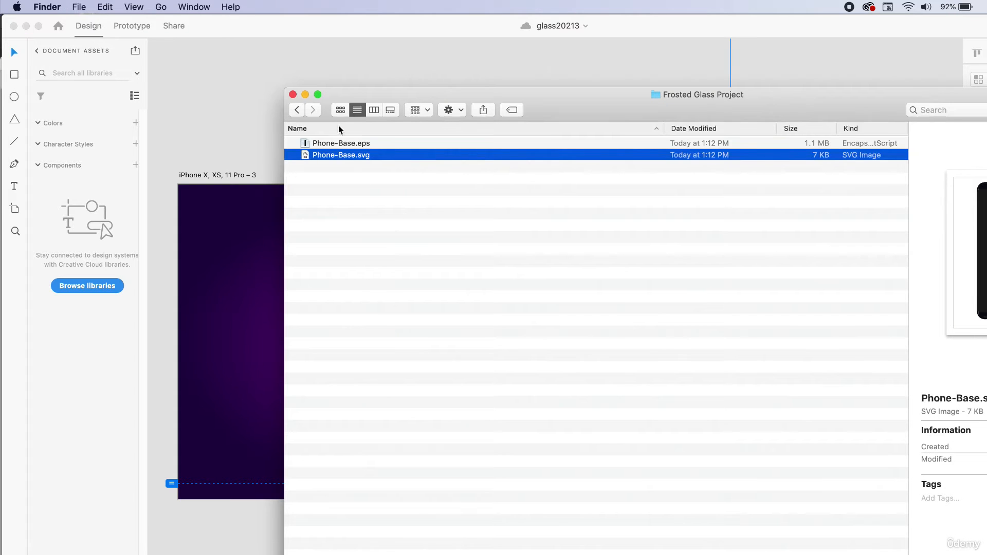
# - Bring Phone-Base.svg from the Frosted Glass Project folder into the glass20213 document in Adobe XD
pyautogui.moveTo(329, 105); pyautogui.dragTo(515, 119)
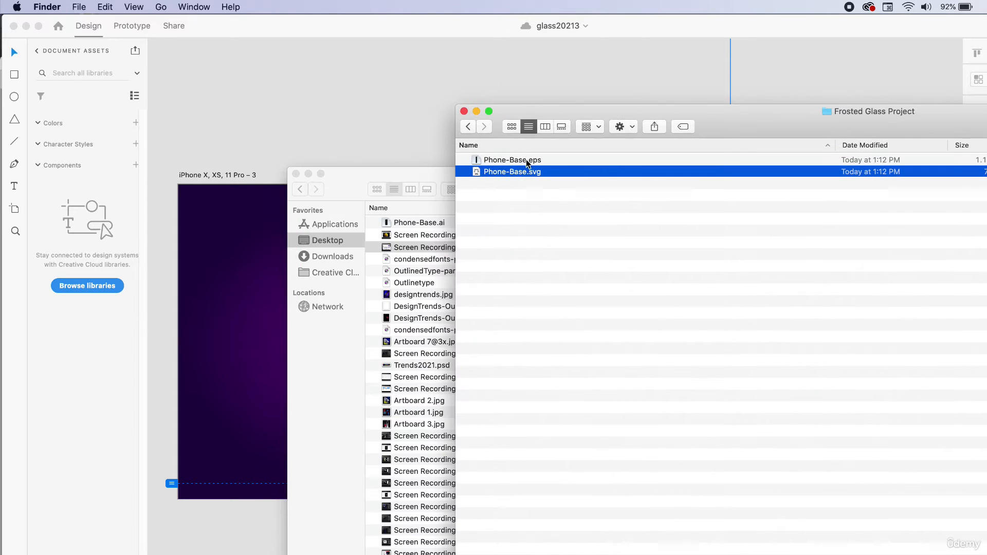
pyautogui.moveTo(526, 160); pyautogui.dragTo(383, 228)
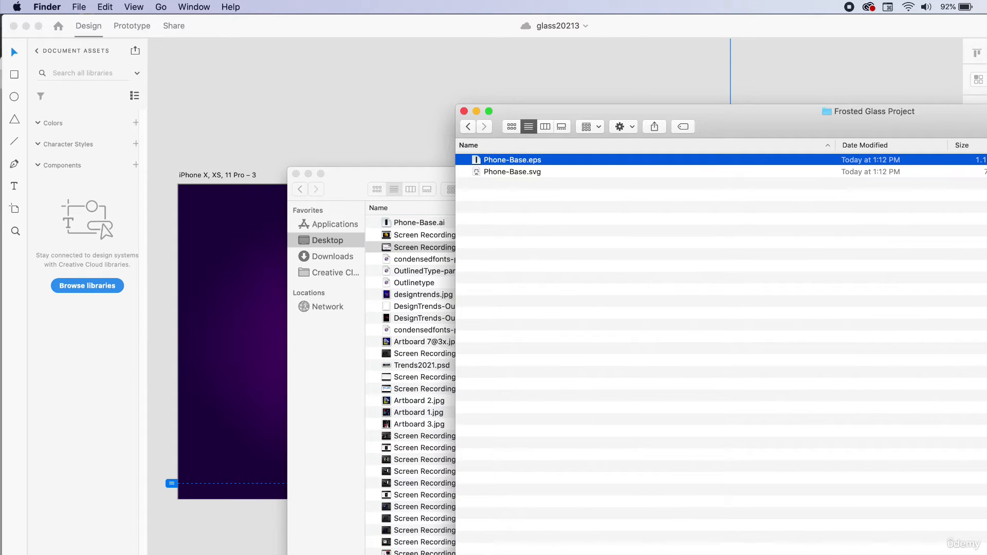
pyautogui.moveTo(565, 261); pyautogui.dragTo(274, 120)
pyautogui.click(539, 174)
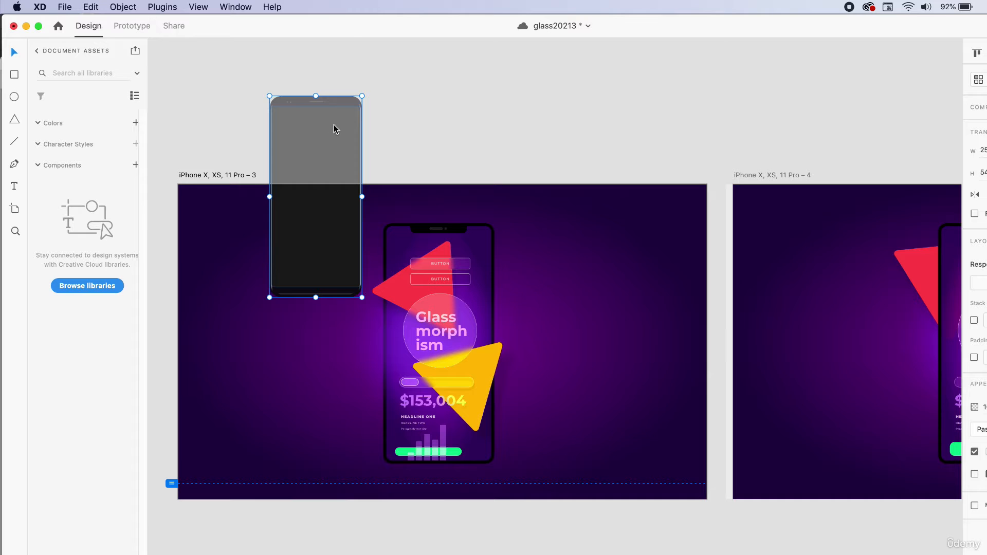
# - Position the imported phone at about X 59, Y 159 on the first artboard, left of the existing phone mockup
pyautogui.moveTo(331, 139); pyautogui.dragTo(307, 265)
pyautogui.click(306, 72)
pyautogui.click(286, 348)
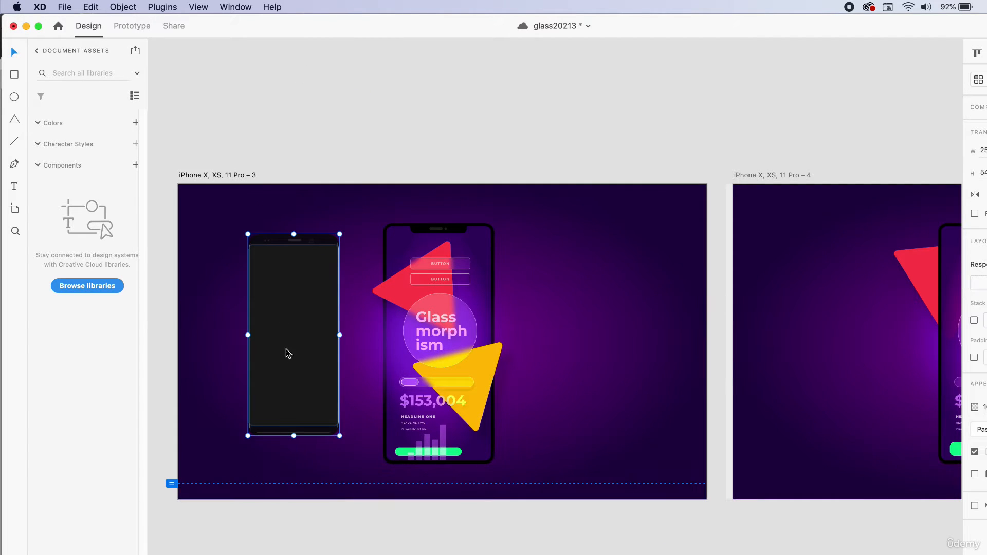
pyautogui.scroll(4, 286, 346)
pyautogui.moveTo(307, 321); pyautogui.dragTo(190, 334)
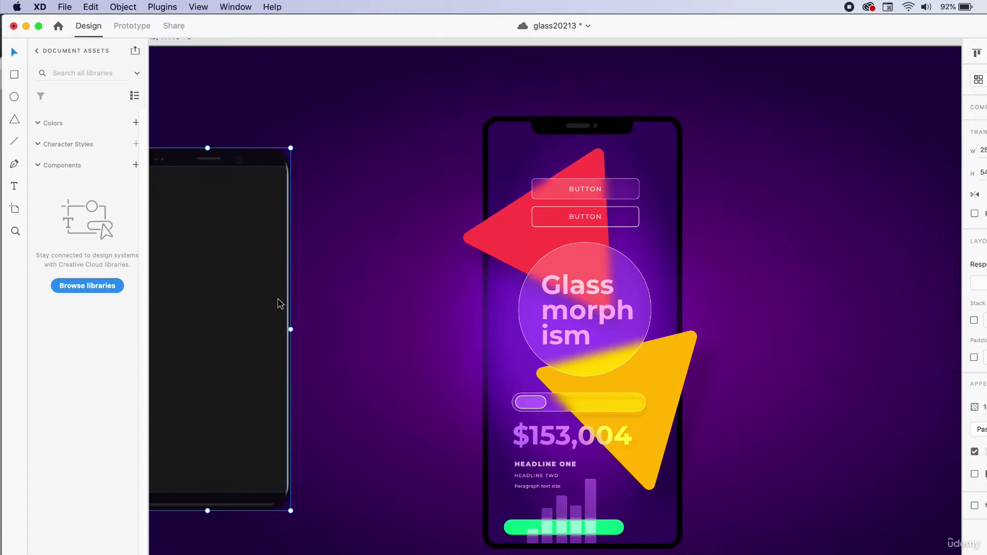
pyautogui.moveTo(278, 303); pyautogui.dragTo(183, 288)
# - Examine the glass circle and the red triangle behind it in the finished glassmorphism mockup
pyautogui.hscroll(3, 474, 350)
pyautogui.scroll(2, 459, 333)
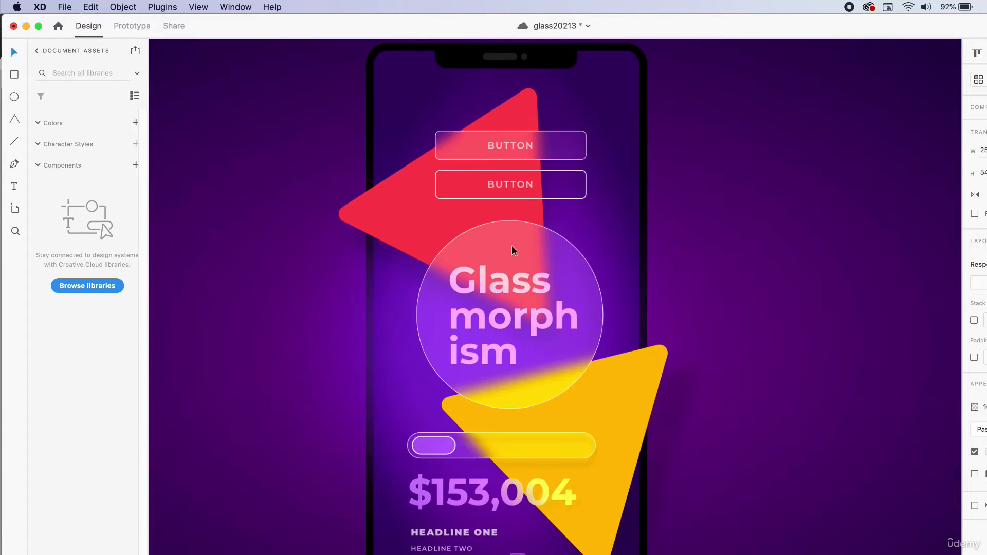
pyautogui.click(511, 244)
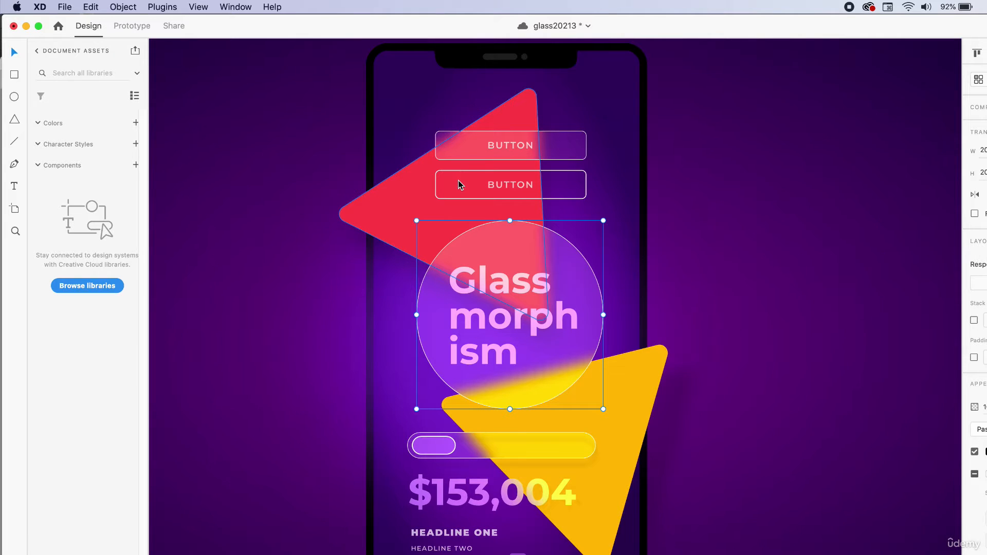
pyautogui.click(379, 203)
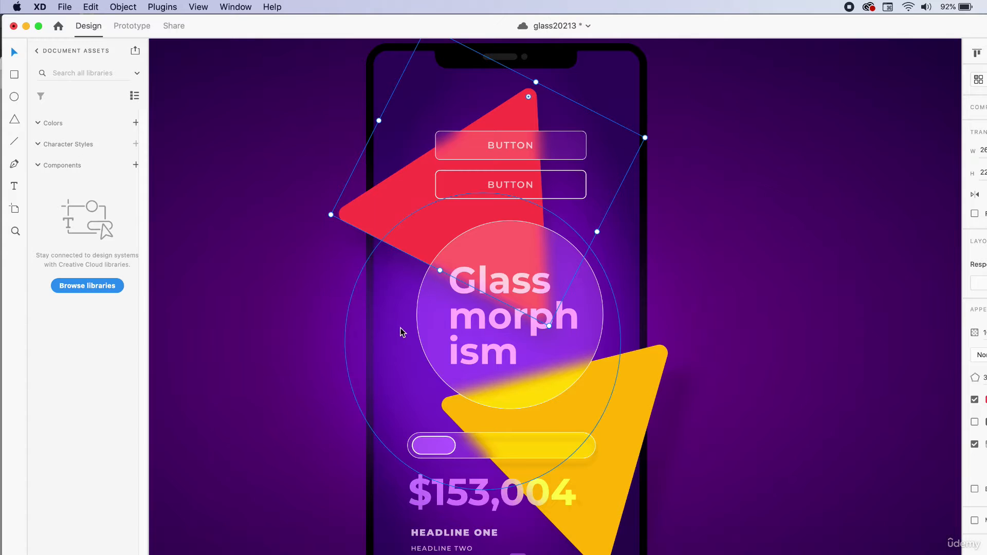
pyautogui.hscroll(-10, 288, 255)
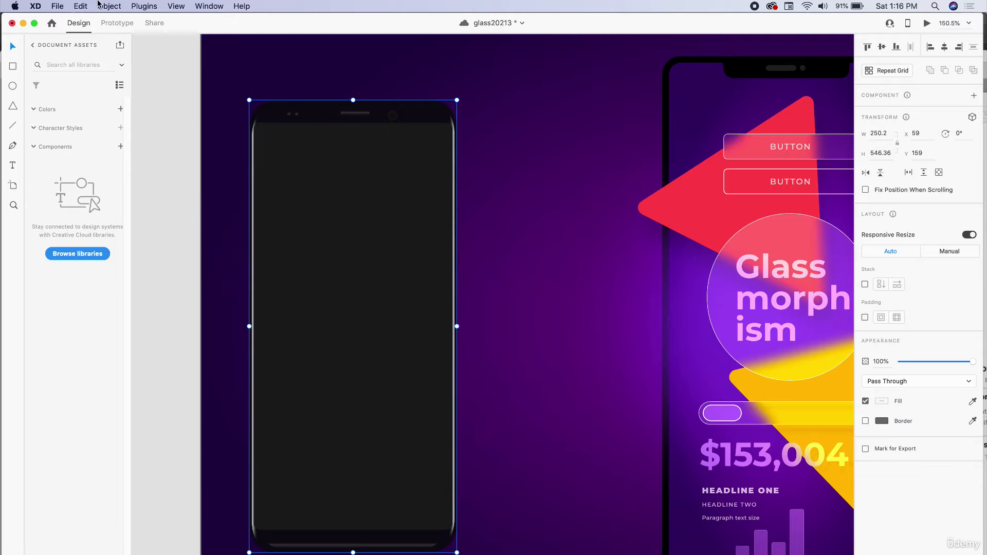
# - Create a new document with a Web 1920 artboard of 1920 x 1080 px
pyautogui.click(57, 5)
pyautogui.click(66, 19)
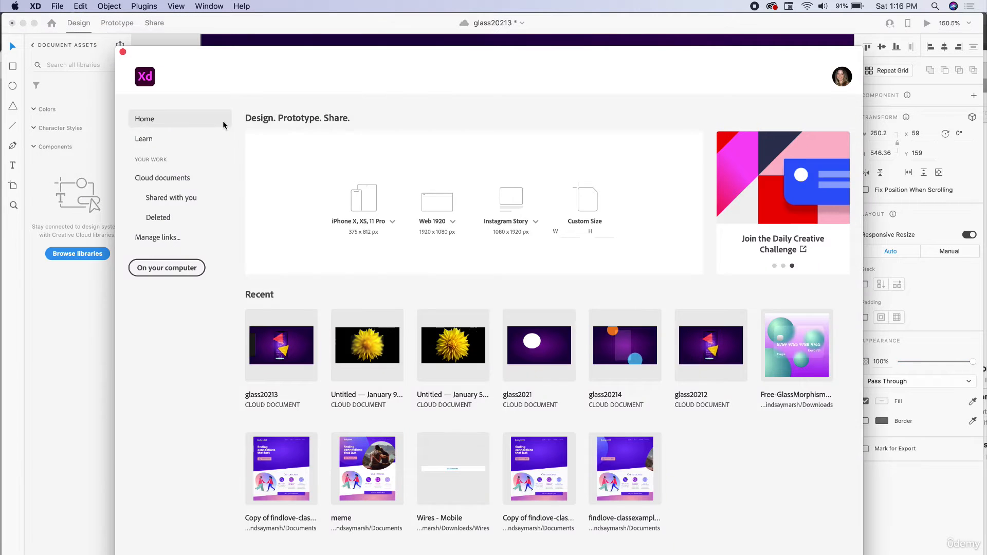
pyautogui.click(445, 206)
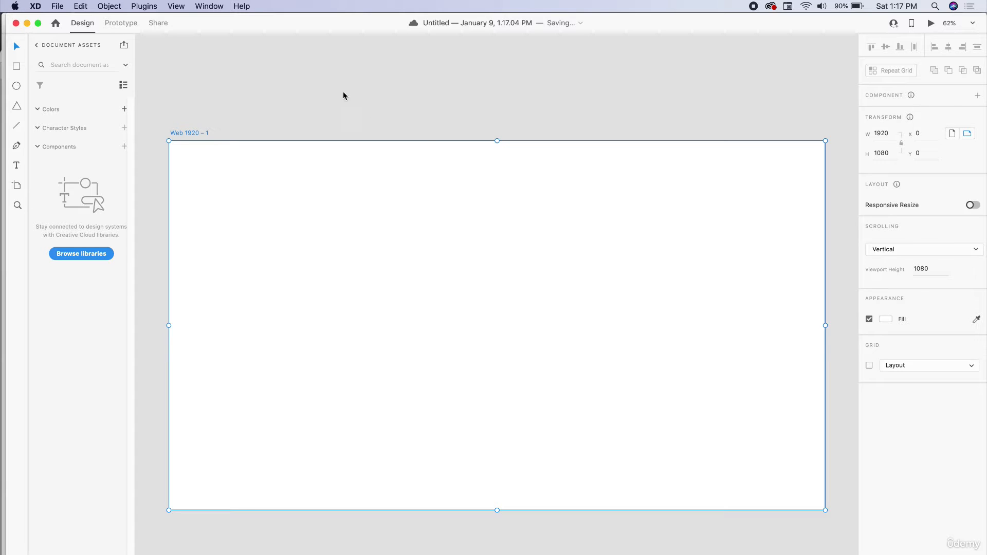
# - Import Phone-Base.svg from Finder onto the new artboard and place the phone near its centre, at about X 781, Y 276
pyautogui.press('super+Tab')
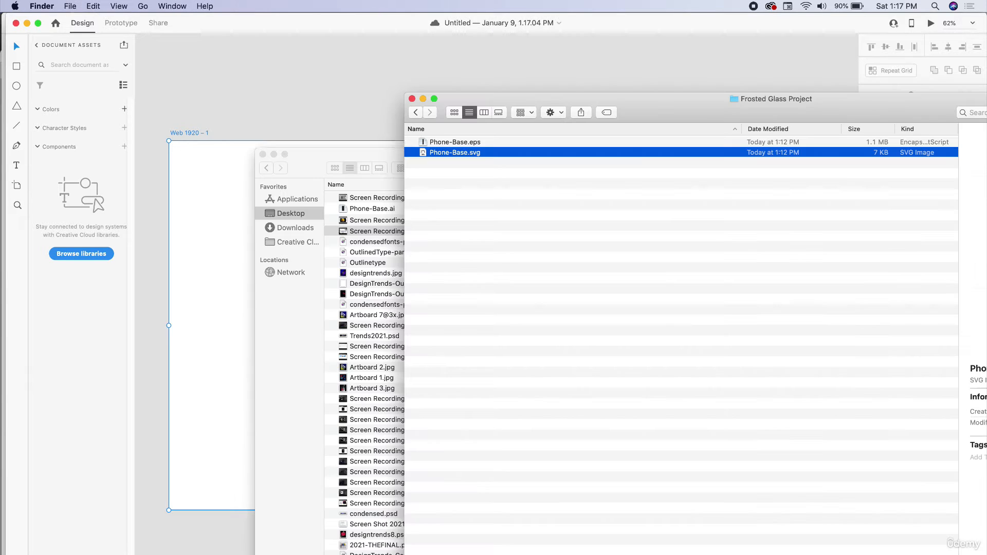
pyautogui.click(263, 155)
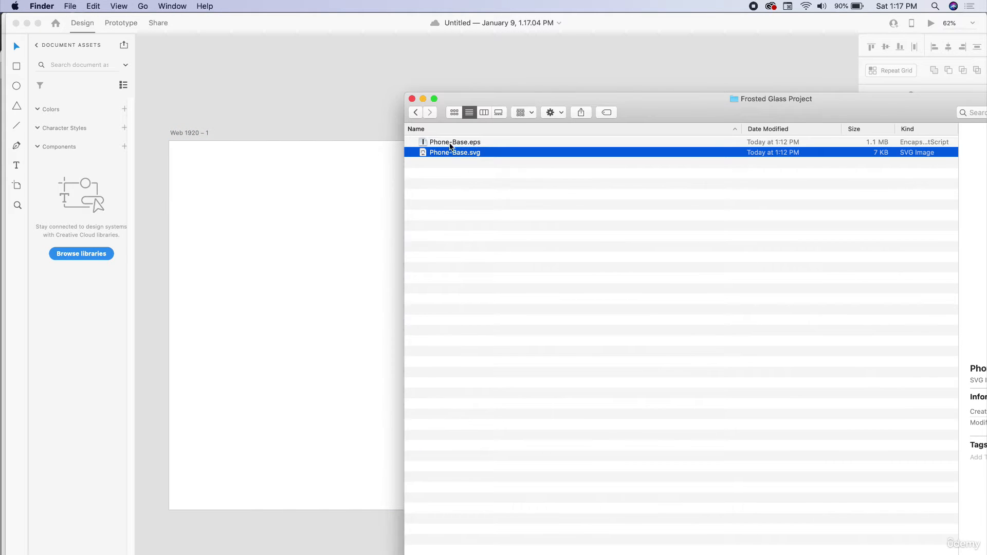
pyautogui.moveTo(460, 158); pyautogui.dragTo(294, 273)
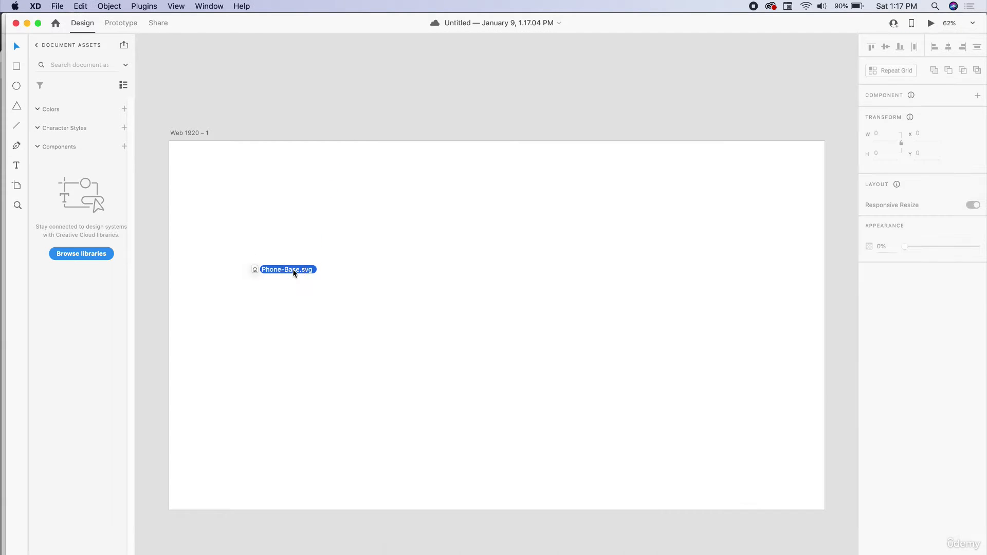
pyautogui.moveTo(344, 315); pyautogui.dragTo(486, 282)
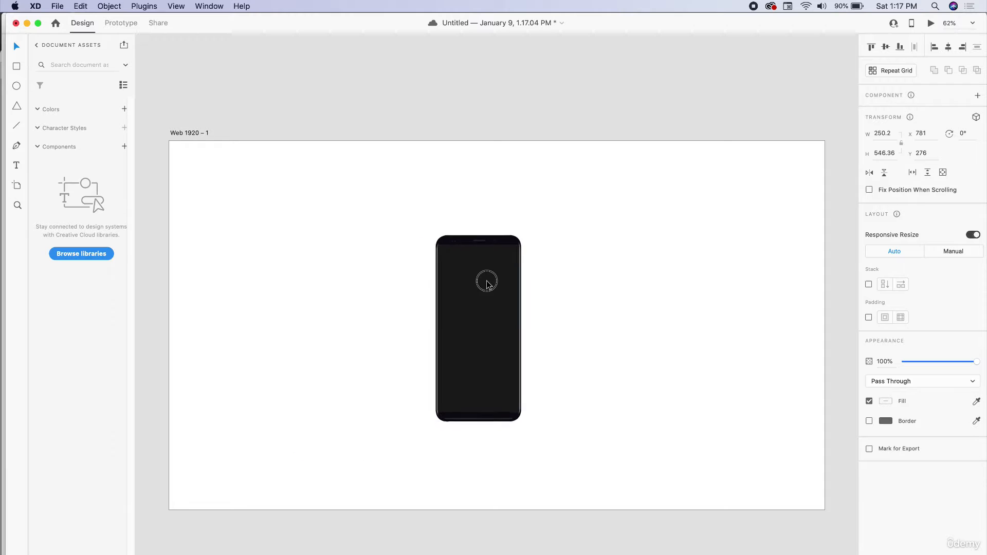
# - Ungroup the imported phone artwork so its parts can be selected separately
pyautogui.scroll(5, 502, 327)
pyautogui.click(476, 243)
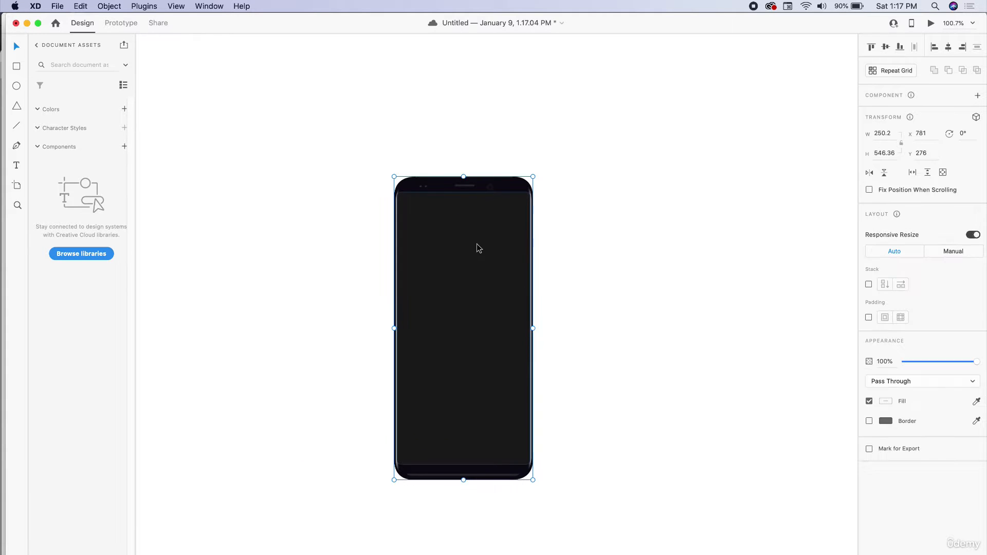
pyautogui.rightClick(478, 238)
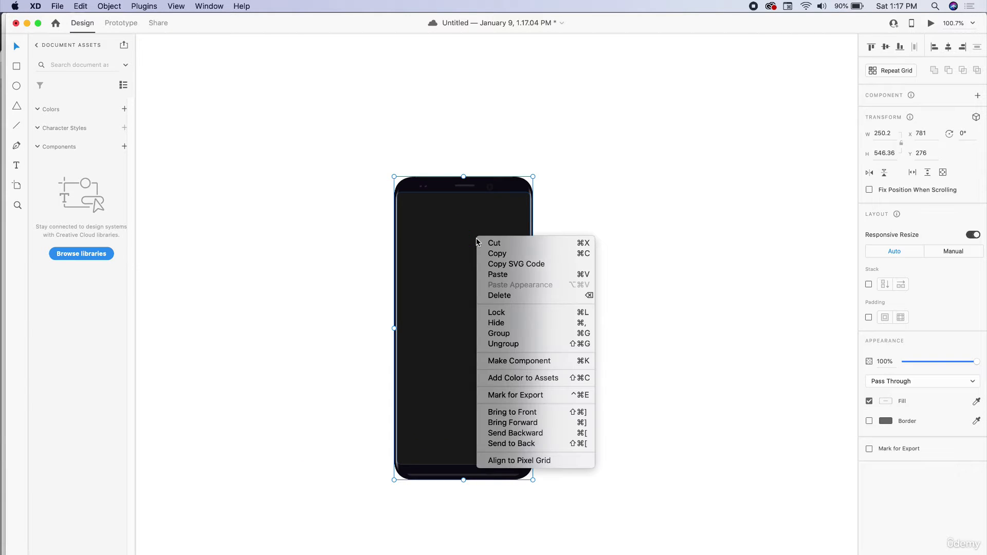
pyautogui.click(524, 343)
pyautogui.click(590, 245)
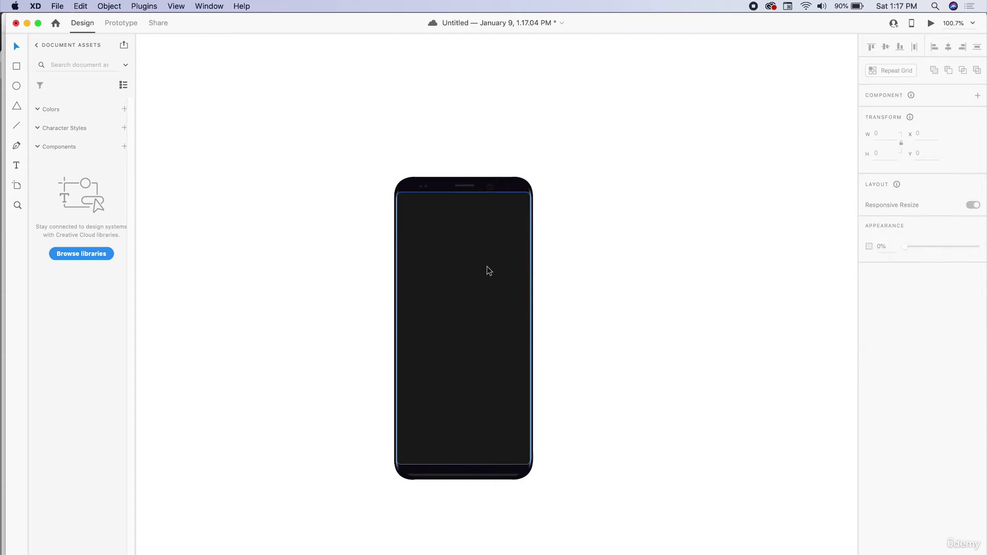
# - Try moving the dark screen rectangle off the phone body and undo the move, leaving the rectangle selected
pyautogui.click(509, 248)
pyautogui.moveTo(511, 249); pyautogui.dragTo(302, 229)
pyautogui.press('super+z')
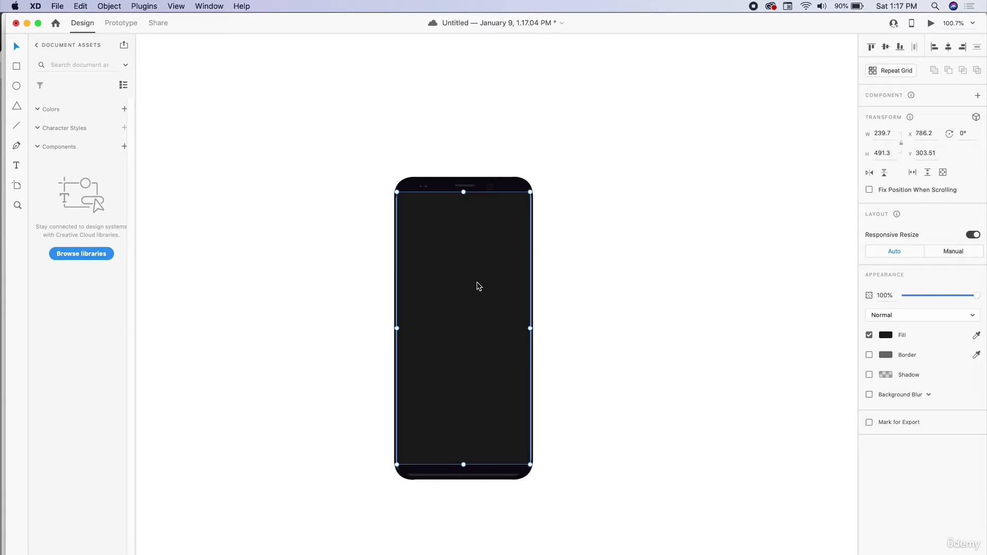
pyautogui.press('super+shift+z')
pyautogui.press('super+z')
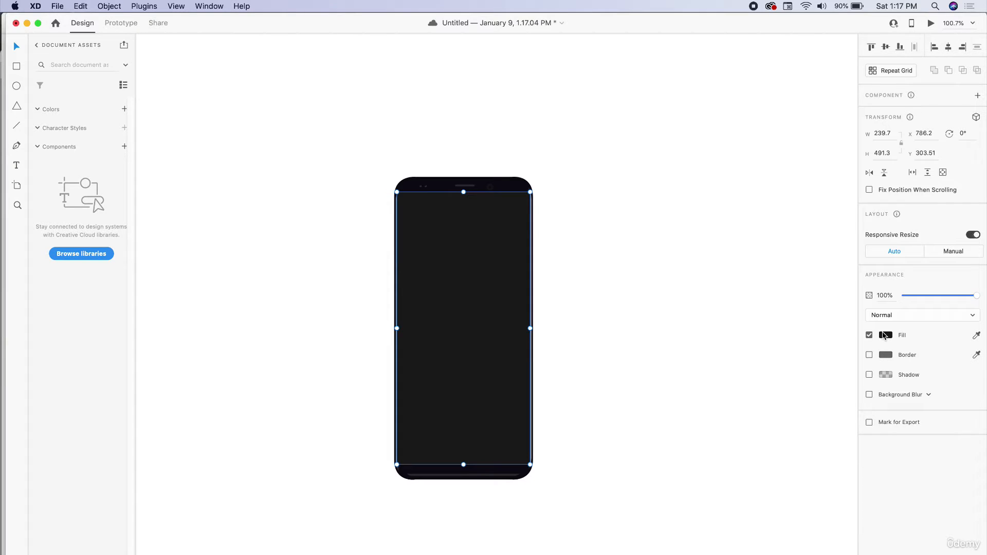
# - Save the document and change the phone screen's fill from a solid colour to a radial gradient
pyautogui.press('super+s')
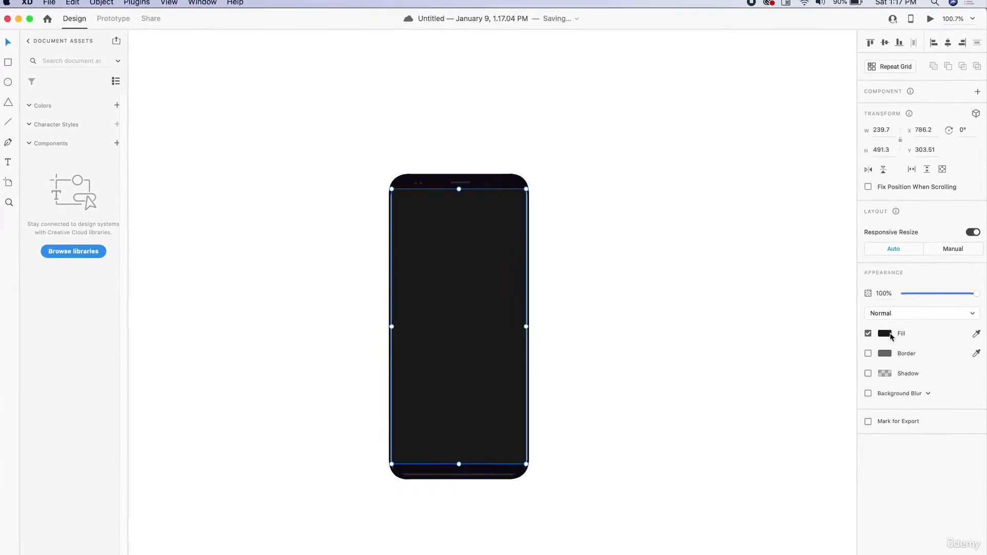
pyautogui.click(854, 279)
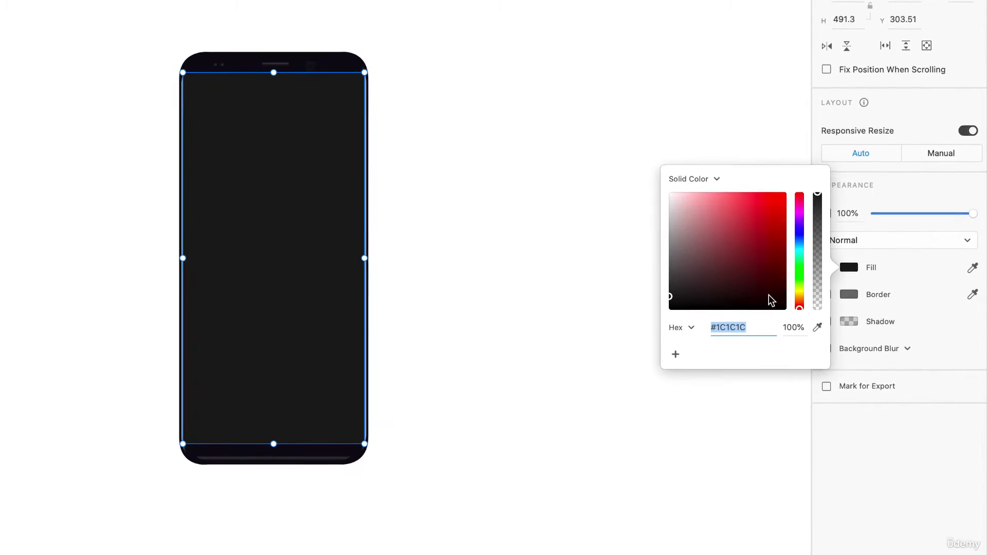
pyautogui.click(713, 179)
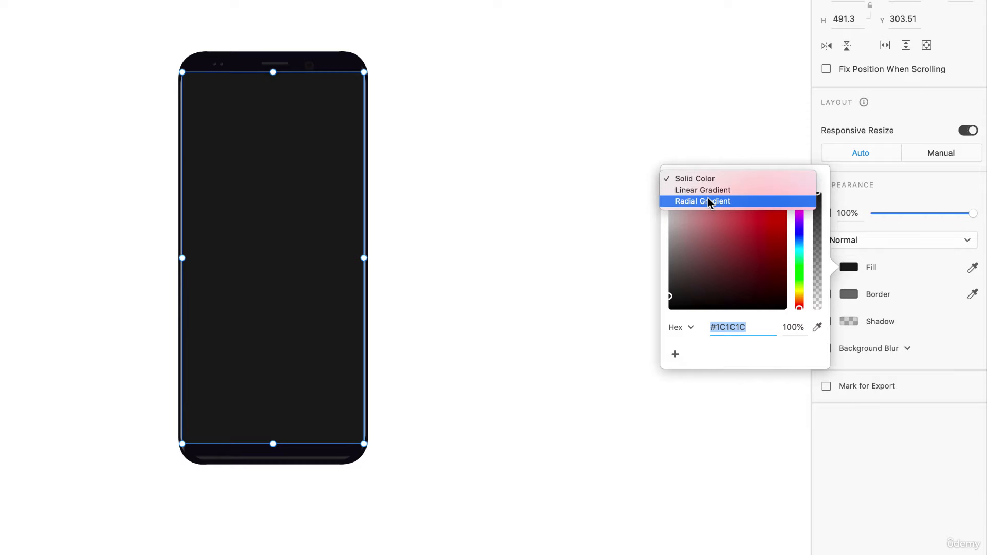
pyautogui.click(708, 200)
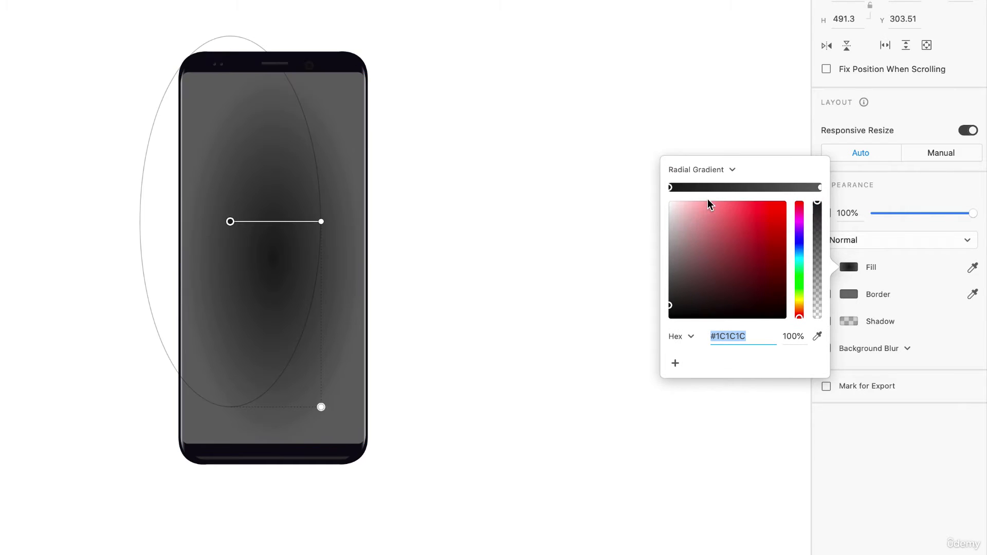
# - Colour the screen gradient's inner stop dark purple #26015A and its outer stop lighter purple #A461D5
pyautogui.click(799, 232)
pyautogui.moveTo(757, 233); pyautogui.dragTo(783, 275)
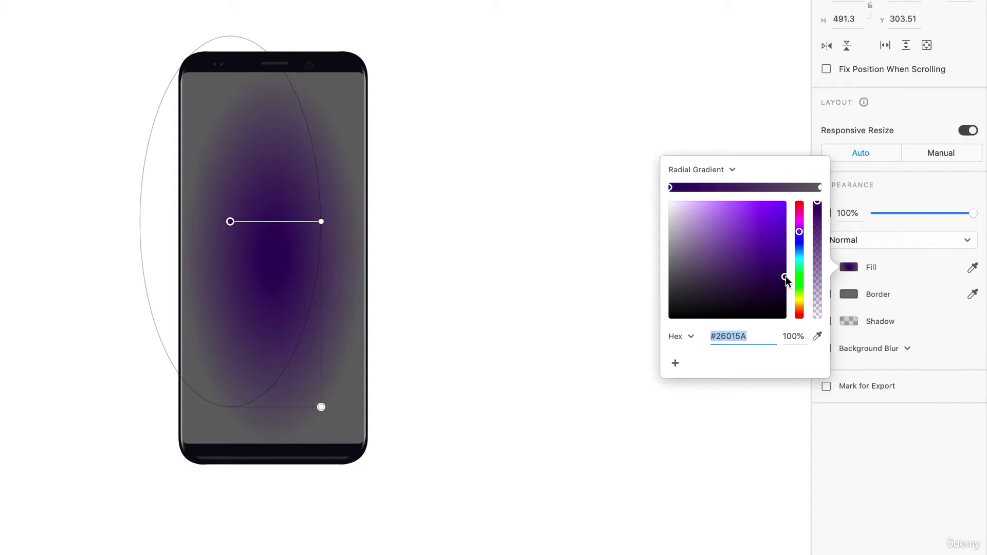
pyautogui.click(821, 187)
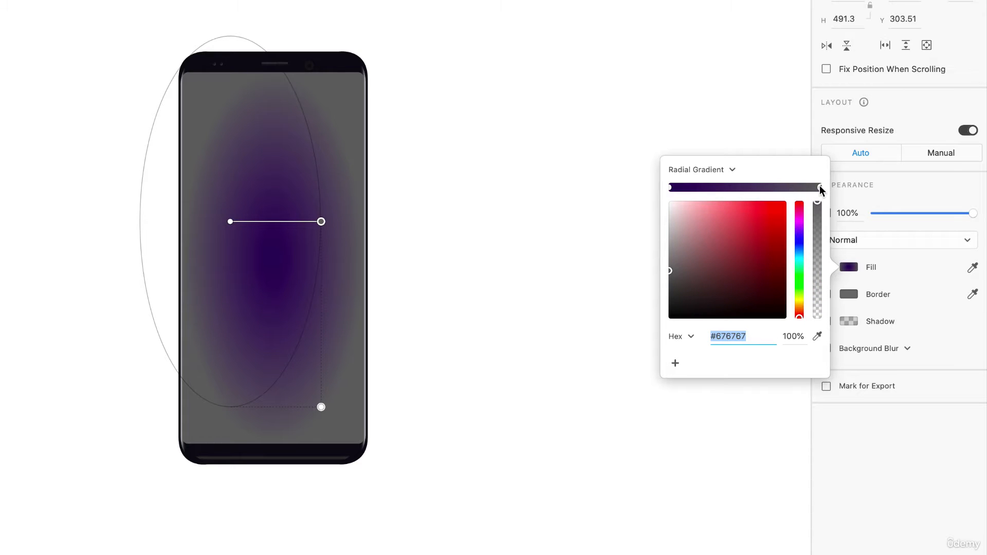
pyautogui.click(800, 234)
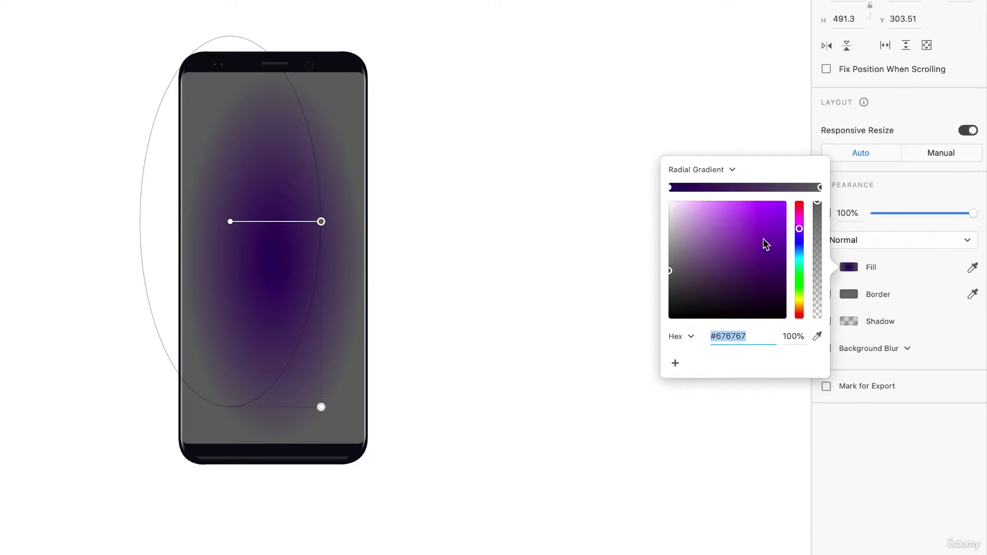
pyautogui.moveTo(764, 242); pyautogui.dragTo(732, 221)
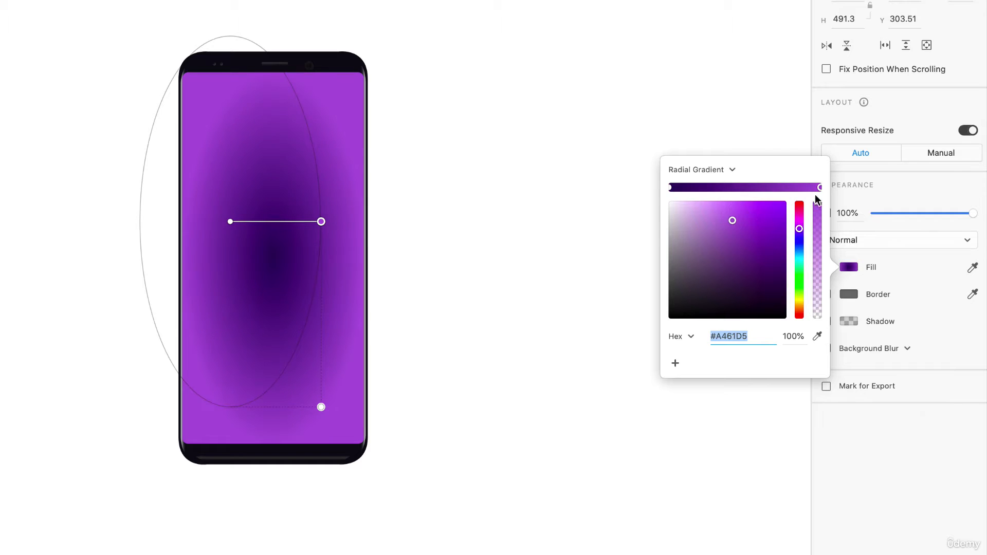
# - Recolour the gradient's inner stop to #7C30E8 and outer stop to #450077, and rotate the gradient toward the screen's upper-left corner
pyautogui.click(669, 188)
pyautogui.click(762, 211)
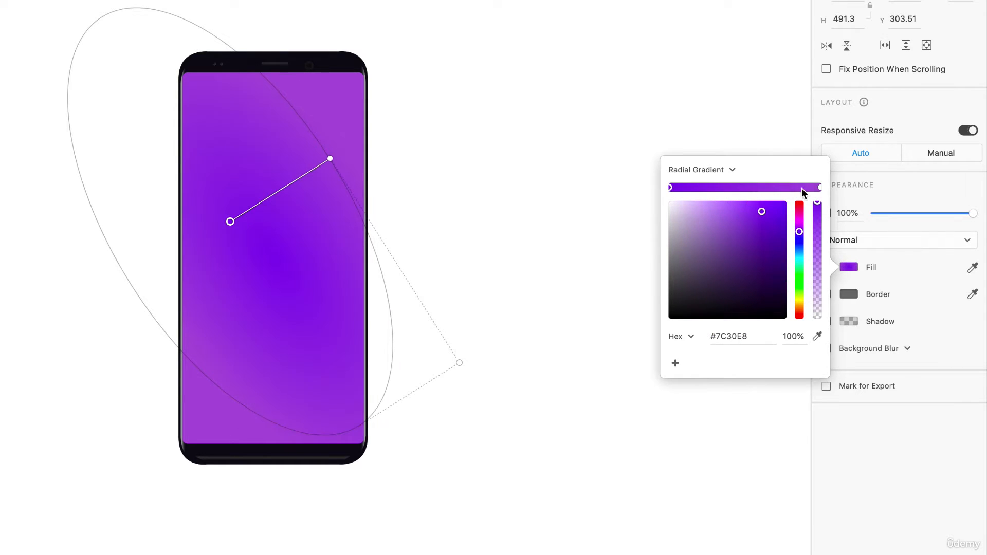
pyautogui.click(819, 187)
pyautogui.click(783, 253)
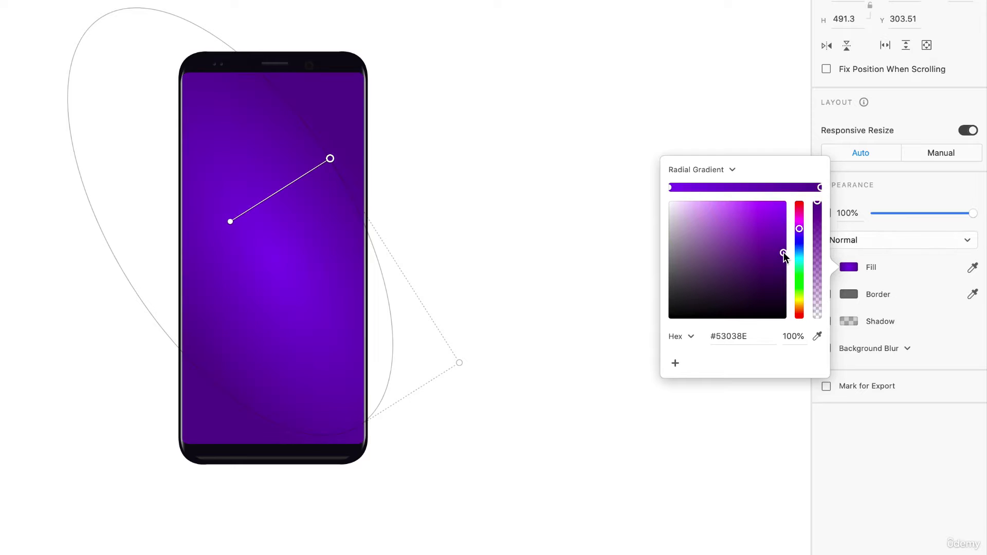
pyautogui.moveTo(783, 252); pyautogui.dragTo(784, 263)
pyautogui.moveTo(330, 158); pyautogui.dragTo(252, 116)
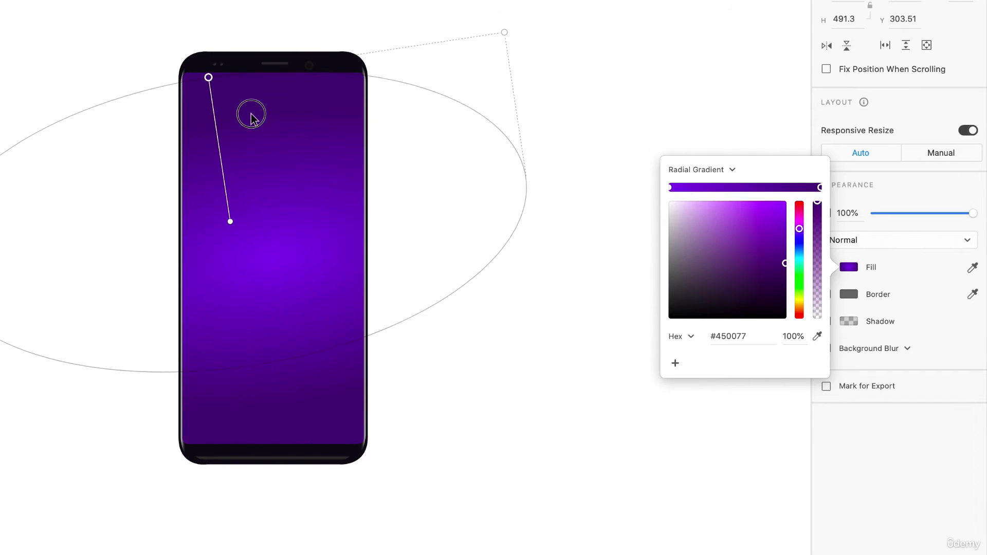
# - Shift the phone screen's radial gradient slightly toward the screen's lower right and deselect the screen
pyautogui.moveTo(229, 220); pyautogui.dragTo(293, 267)
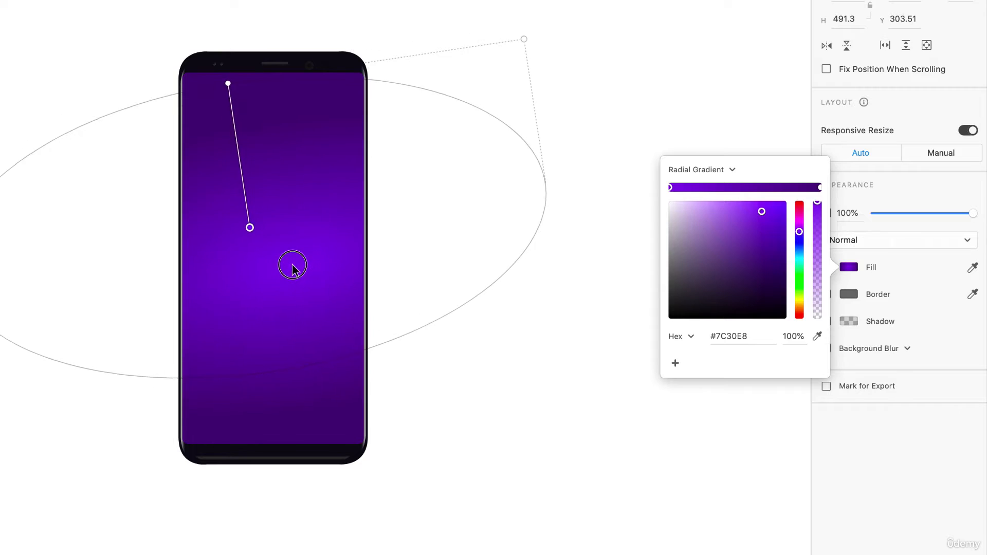
pyautogui.click(581, 135)
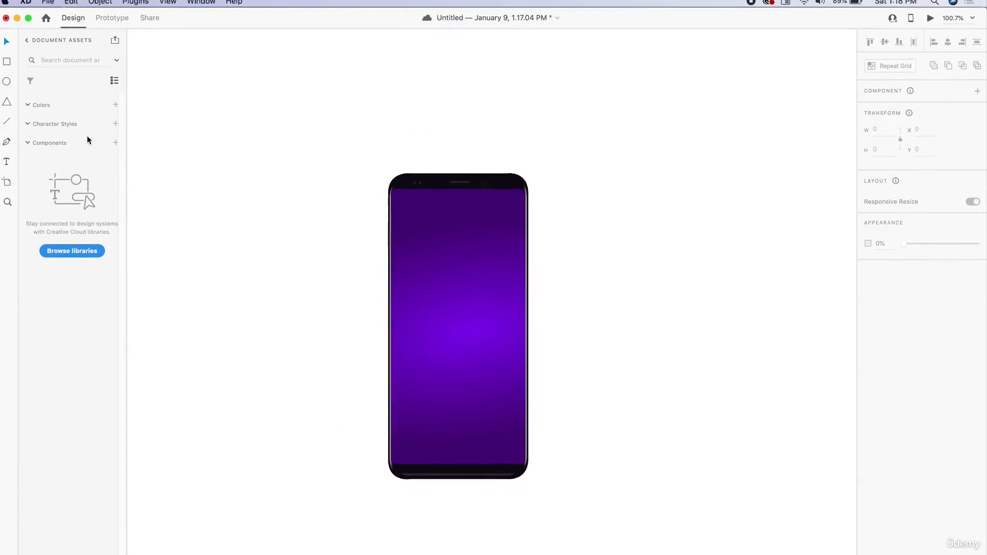
# - Draw a triangle about 189 wide by 164 high on the phone screen and position it near the screen's horizontal centre
pyautogui.press('y')
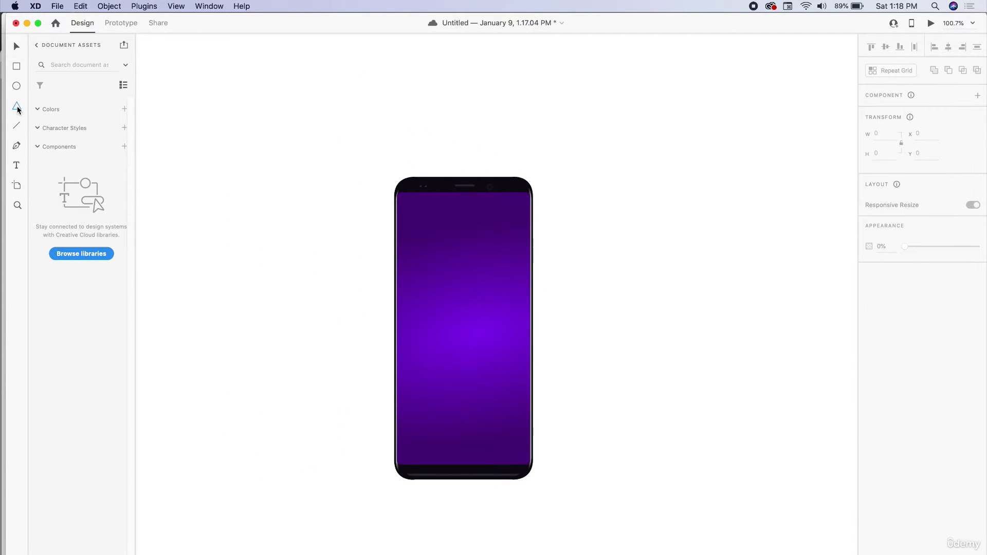
pyautogui.click(448, 258)
pyautogui.moveTo(448, 258); pyautogui.dragTo(510, 326)
pyautogui.press('super+z')
pyautogui.moveTo(425, 233); pyautogui.dragTo(535, 322)
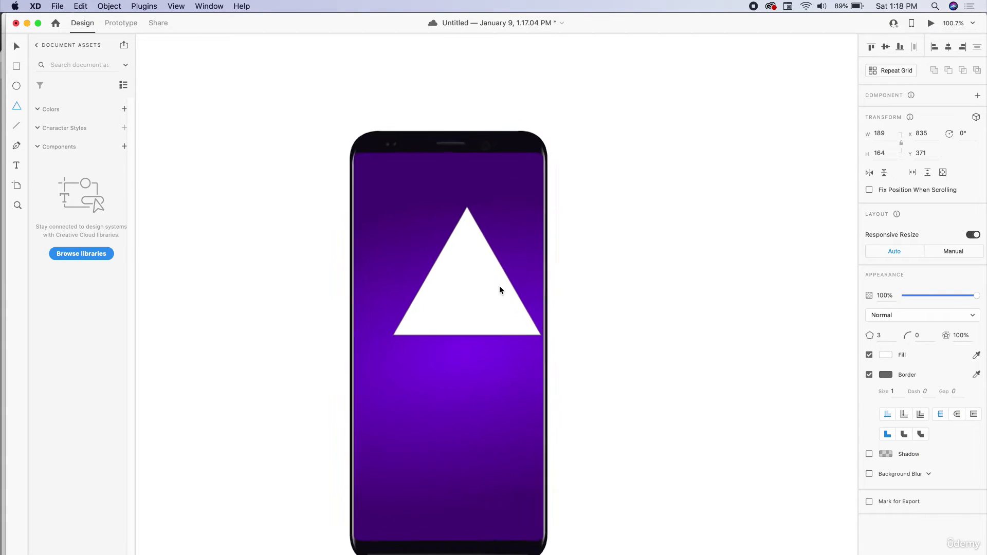
pyautogui.scroll(3, 500, 286)
pyautogui.moveTo(478, 283); pyautogui.dragTo(446, 330)
pyautogui.press('super+z')
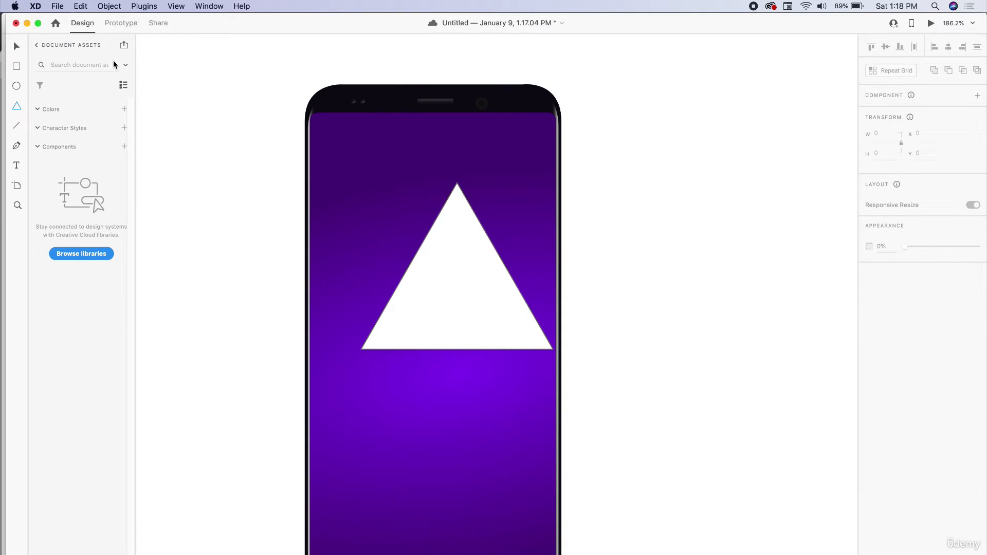
pyautogui.click(22, 46)
pyautogui.click(463, 262)
pyautogui.moveTo(463, 262); pyautogui.dragTo(441, 269)
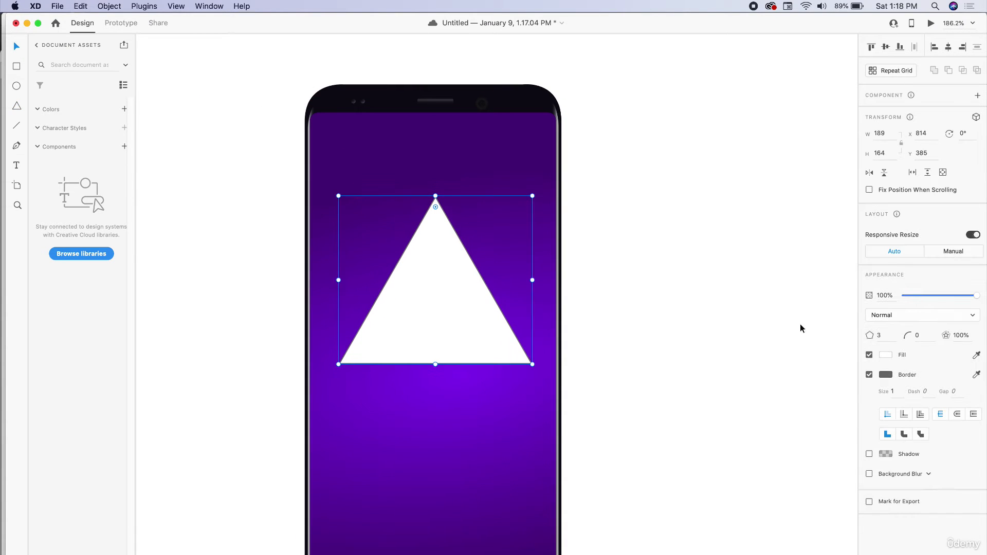
# - Remove the triangle's border and round its corners to a radius of 6
pyautogui.click(869, 375)
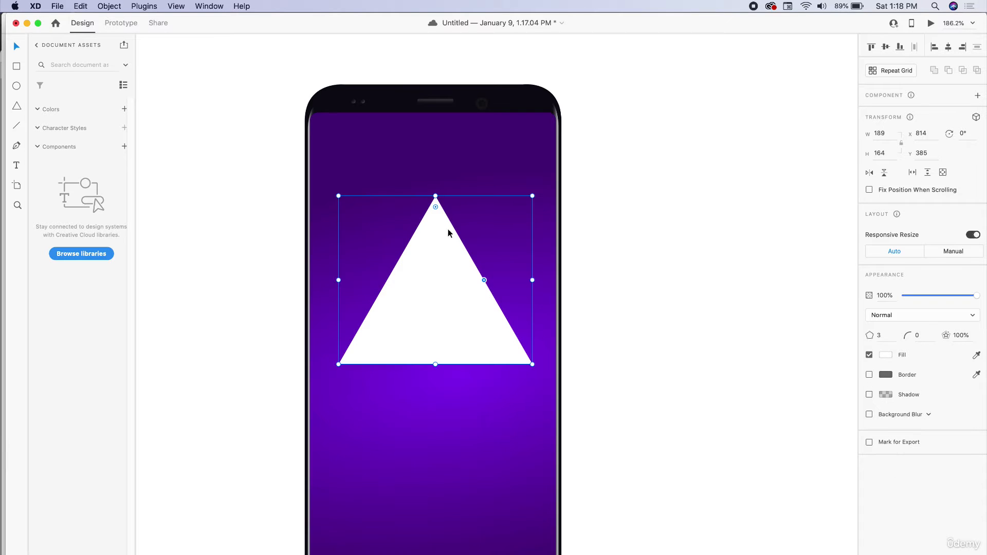
pyautogui.moveTo(436, 208)
pyautogui.mouseDown()
pyautogui.moveTo(444, 238)
pyautogui.moveTo(436, 208)
pyautogui.mouseUp()
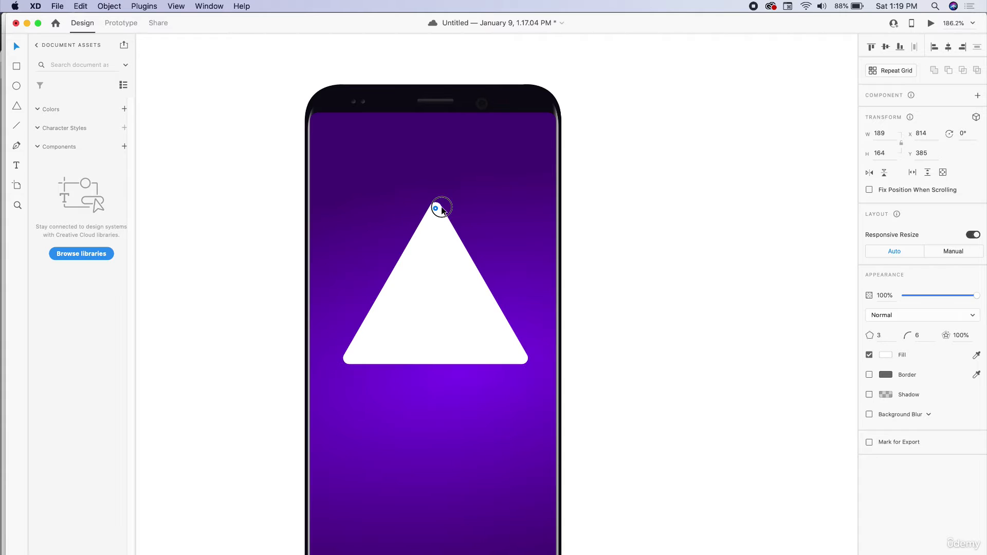
# - Fill the triangle with yellow #FFD23C
pyautogui.click(886, 356)
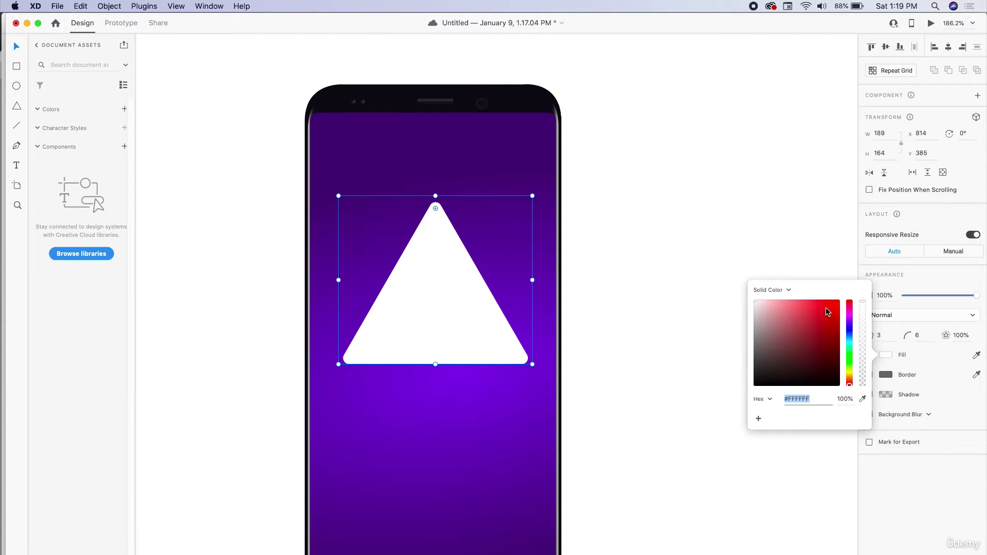
pyautogui.click(849, 372)
pyautogui.moveTo(836, 351); pyautogui.dragTo(820, 290)
pyautogui.moveTo(850, 374); pyautogui.dragTo(849, 379)
# - Move the yellow triangle toward the phone's upper left and enlarge it to about 221 by 192
pyautogui.moveTo(455, 251); pyautogui.dragTo(429, 215)
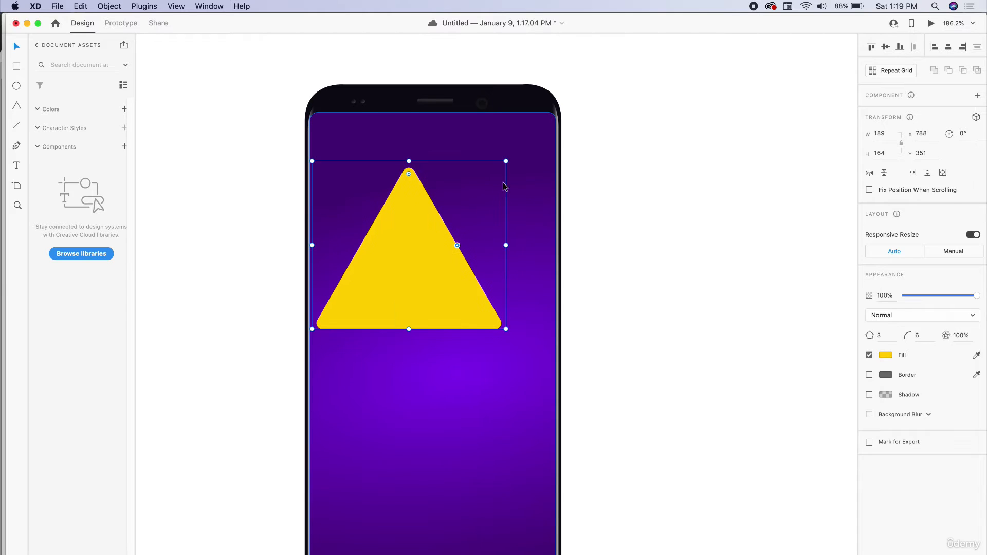
pyautogui.moveTo(506, 161); pyautogui.dragTo(540, 126)
# - Duplicate the yellow triangle to the phone's lower right and rotate the copy to about 98°
pyautogui.moveTo(440, 221); pyautogui.dragTo(484, 427)
pyautogui.scroll(-2, 479, 455)
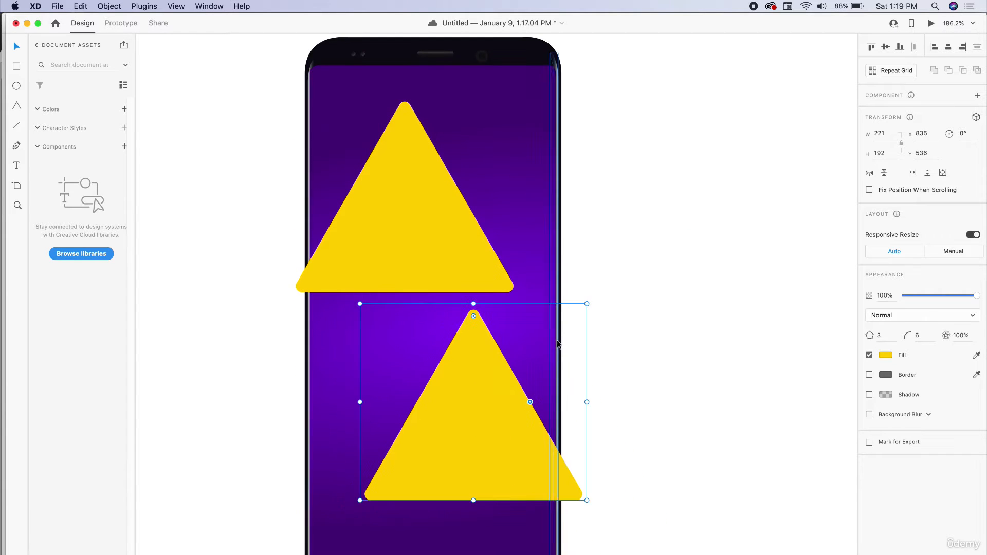
pyautogui.moveTo(590, 300); pyautogui.dragTo(527, 432)
# - Recolour the rotated triangle copy to red #FF613C
pyautogui.click(885, 355)
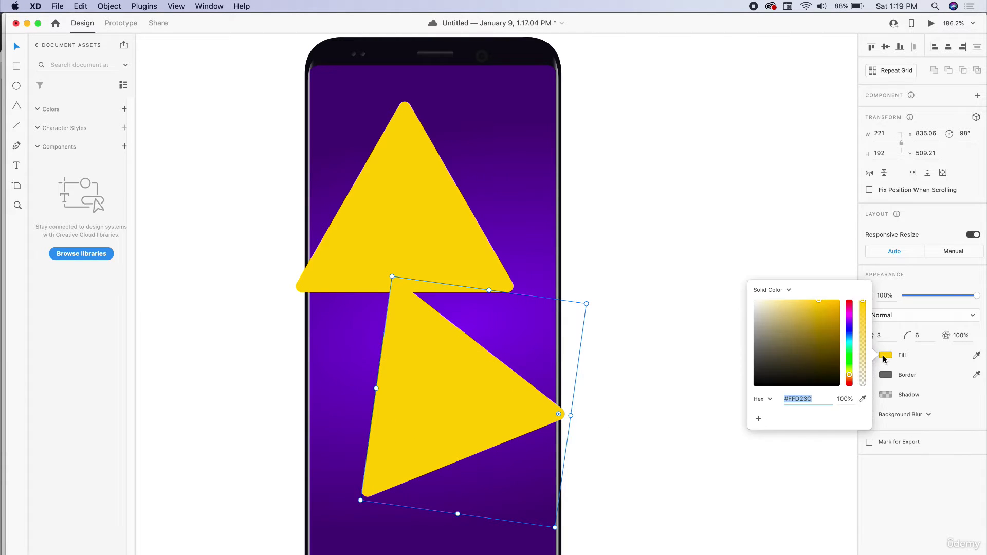
pyautogui.moveTo(849, 375); pyautogui.dragTo(849, 383)
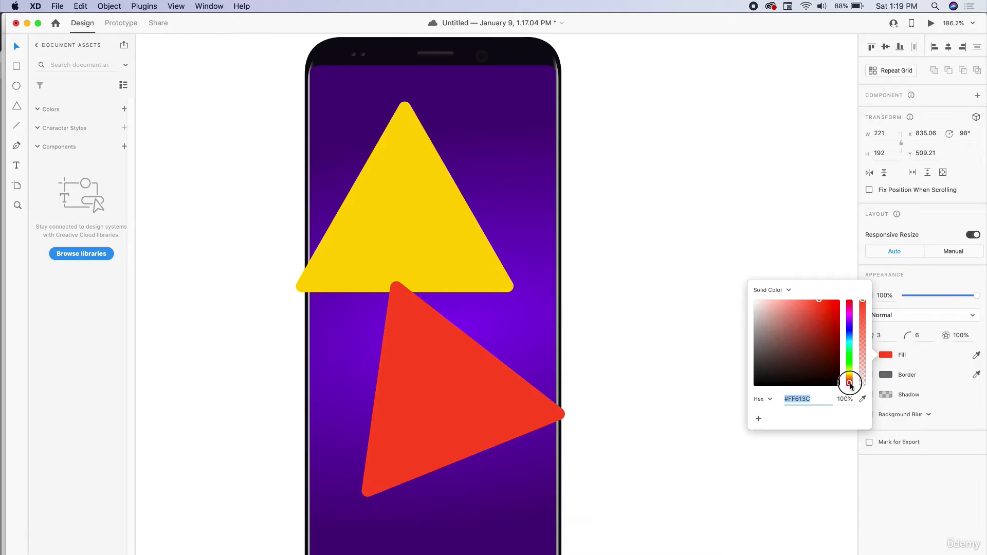
pyautogui.click(687, 225)
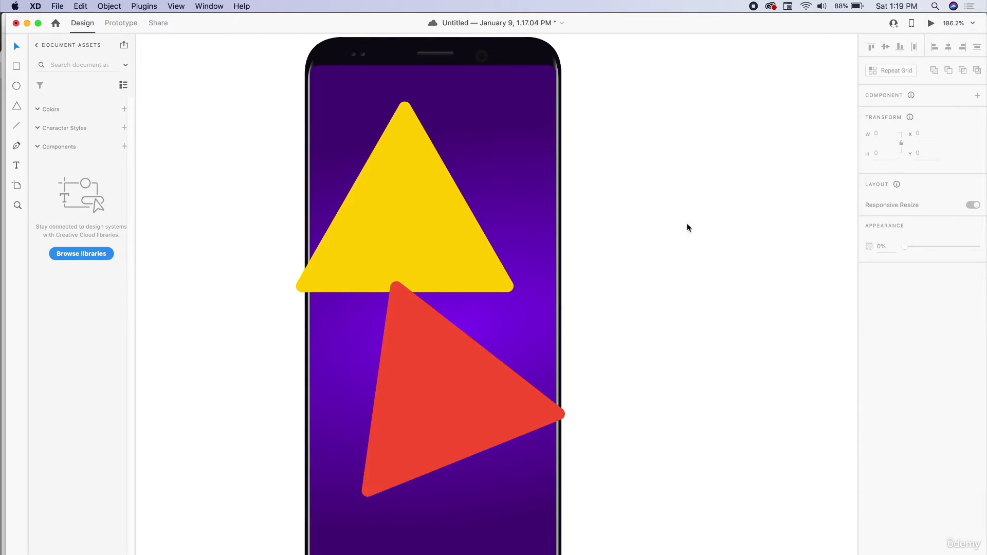
# - Move the red triangle over the phone's lower-right edge, and turn the yellow one to about -59° over the upper-left edge
pyautogui.moveTo(479, 396); pyautogui.dragTo(535, 445)
pyautogui.moveTo(425, 220); pyautogui.dragTo(371, 213)
pyautogui.moveTo(472, 82); pyautogui.dragTo(336, 88)
pyautogui.moveTo(380, 190); pyautogui.dragTo(362, 169)
pyautogui.click(538, 212)
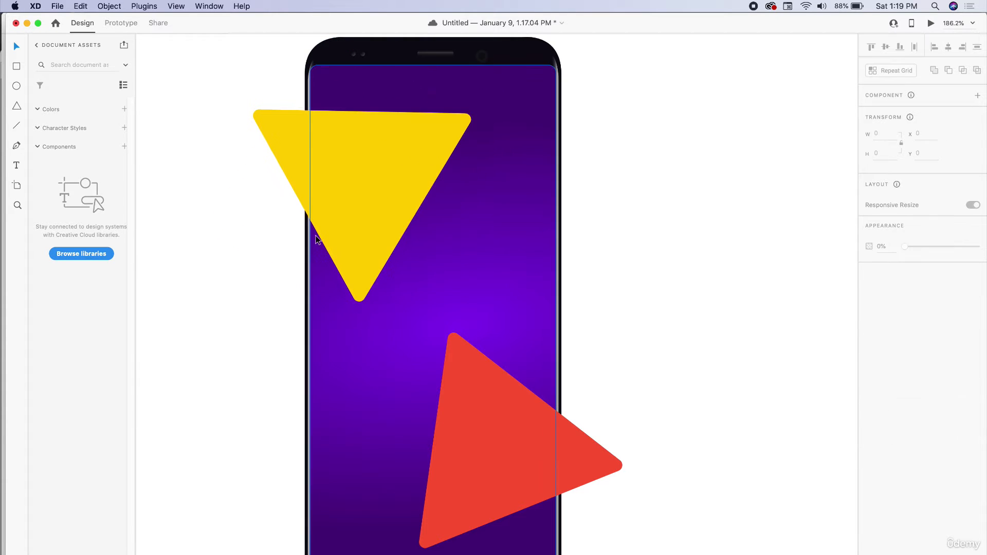
# - Draw a circle about 169 in diameter between the two triangles and delete the stray tiny ellipse
pyautogui.click(17, 86)
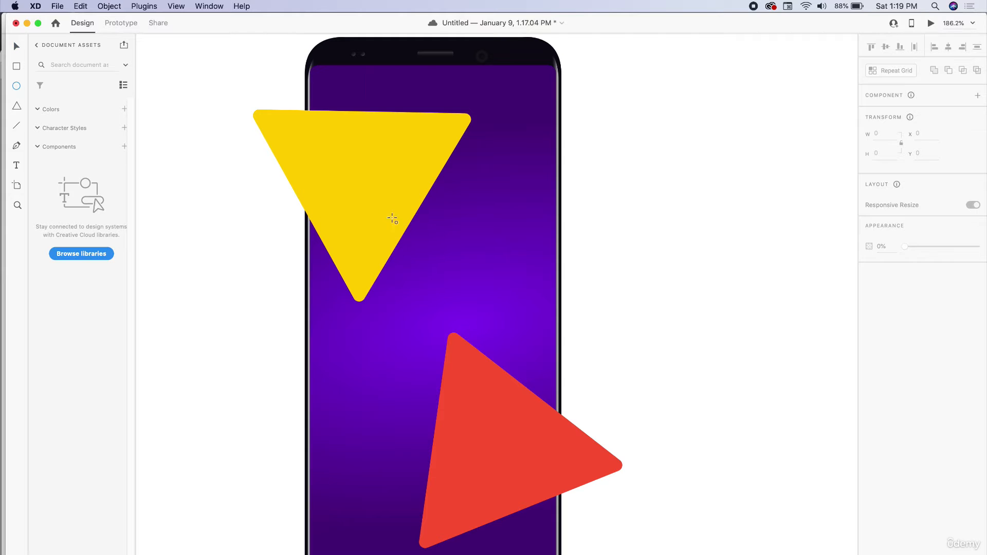
pyautogui.click(352, 201)
pyautogui.moveTo(352, 201); pyautogui.dragTo(525, 426)
pyautogui.moveTo(499, 311); pyautogui.dragTo(497, 297)
pyautogui.click(13, 46)
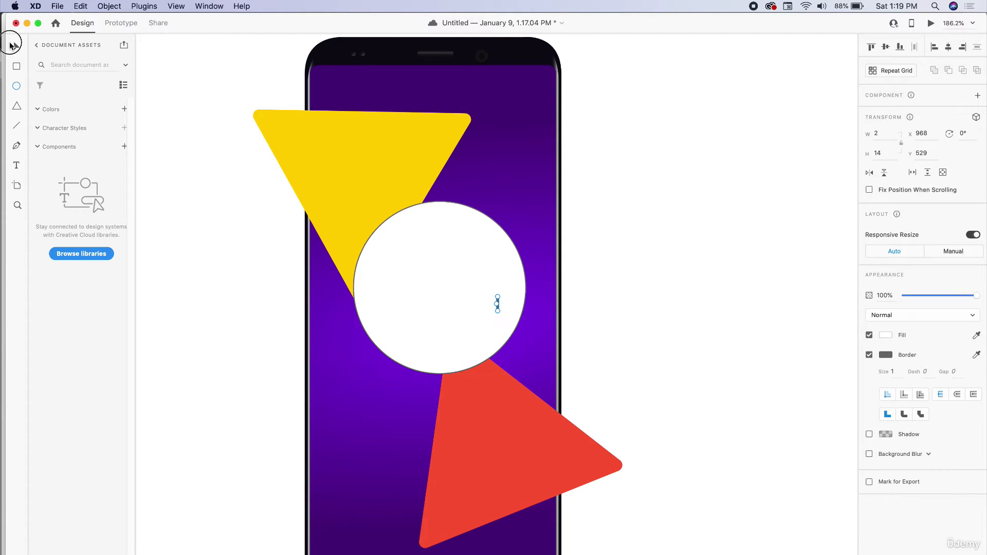
pyautogui.press('Delete')
# - Reposition the circle and both triangles so the circle overlaps one corner of the yellow and one corner of the red triangle
pyautogui.moveTo(451, 275); pyautogui.dragTo(444, 295)
pyautogui.moveTo(363, 153); pyautogui.dragTo(386, 185)
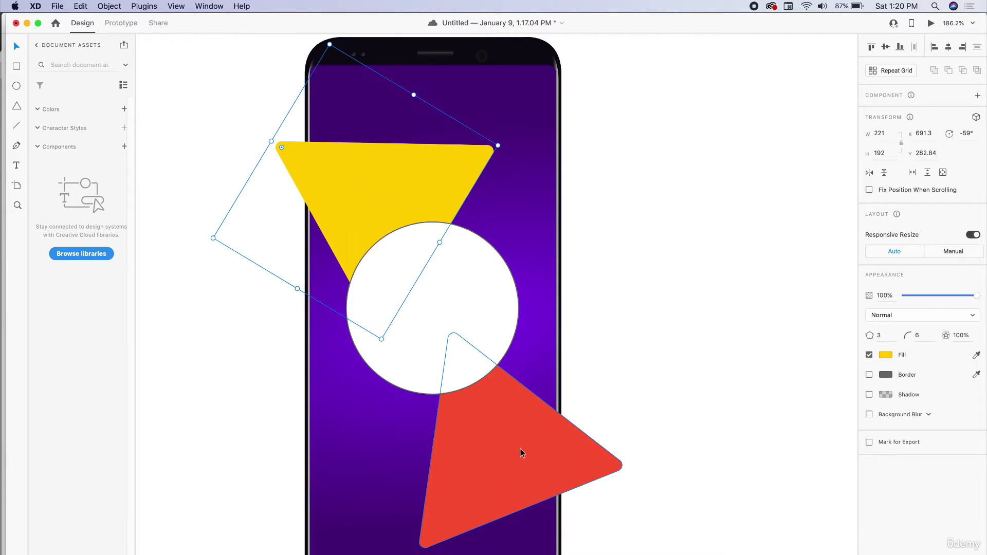
pyautogui.moveTo(522, 452); pyautogui.dragTo(522, 426)
pyautogui.click(595, 304)
# - Enable background blur on the white circle and shift the circle slightly to the left
pyautogui.click(466, 303)
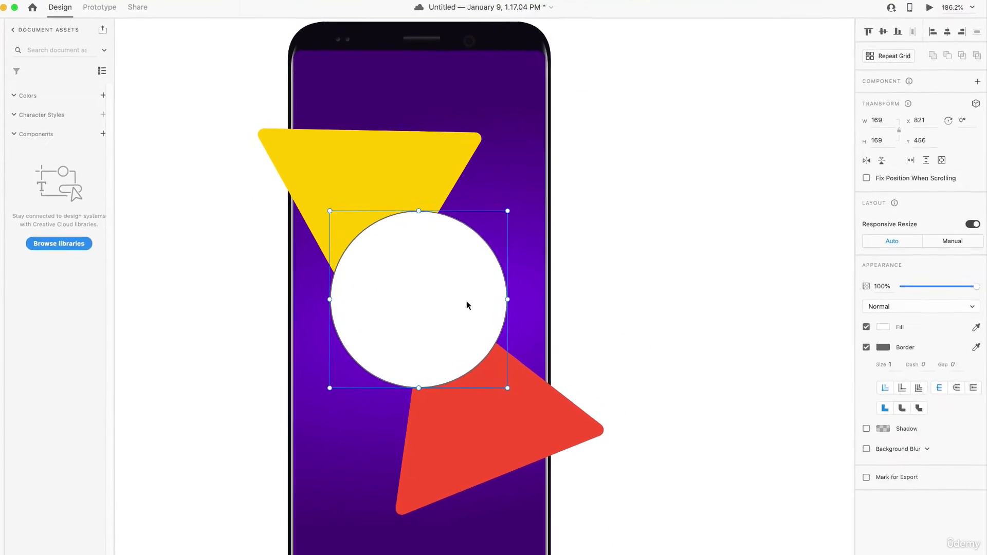
pyautogui.click(827, 382)
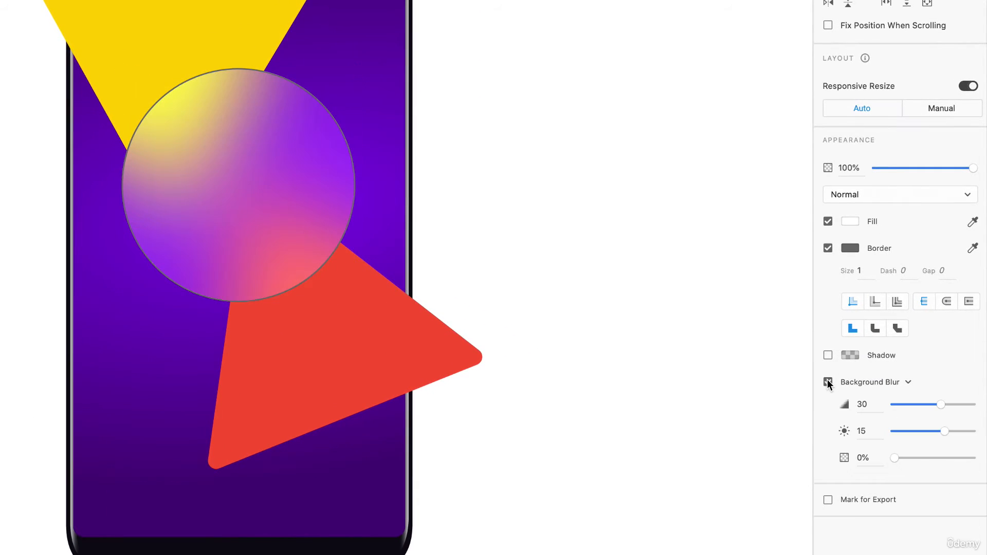
pyautogui.moveTo(231, 183)
pyautogui.mouseDown()
pyautogui.moveTo(161, 134)
pyautogui.moveTo(262, 86)
pyautogui.moveTo(269, 194)
pyautogui.moveTo(205, 183)
pyautogui.moveTo(222, 183)
pyautogui.mouseUp()
# - Change the circle's border to light grey and set its size to 0.8
pyautogui.click(849, 248)
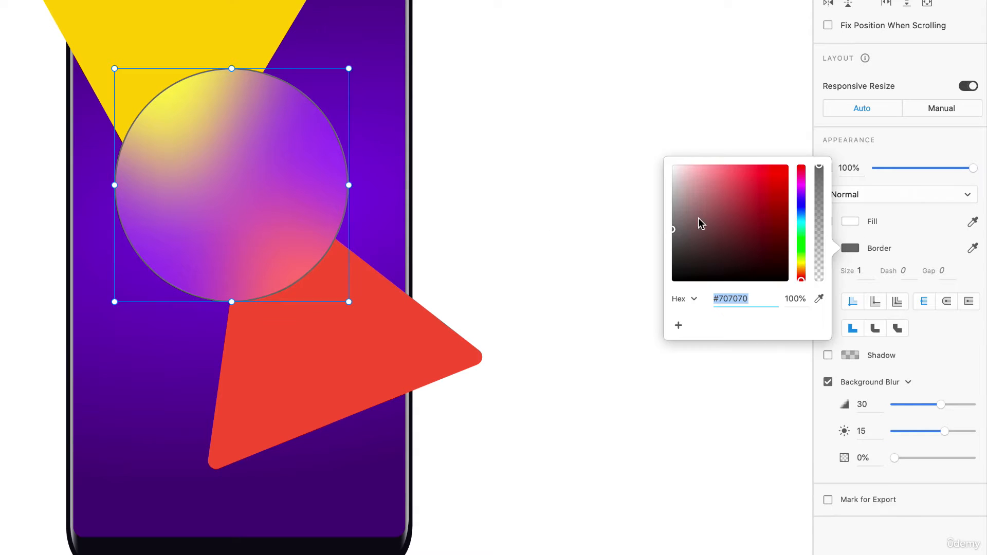
pyautogui.moveTo(673, 187)
pyautogui.mouseDown()
pyautogui.moveTo(670, 145)
pyautogui.moveTo(668, 193)
pyautogui.mouseUp()
pyautogui.click(858, 271)
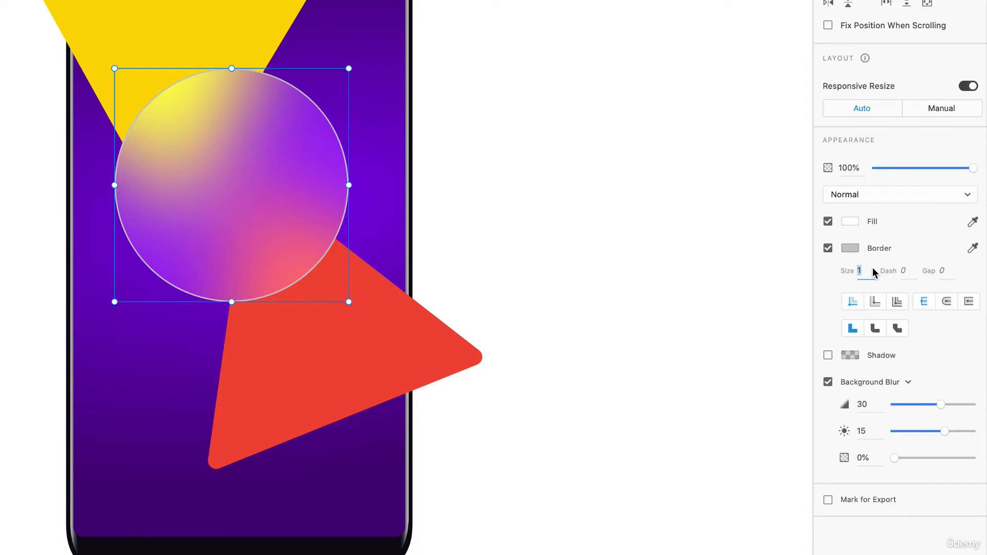
pyautogui.write('0.07')
pyautogui.press('Return')
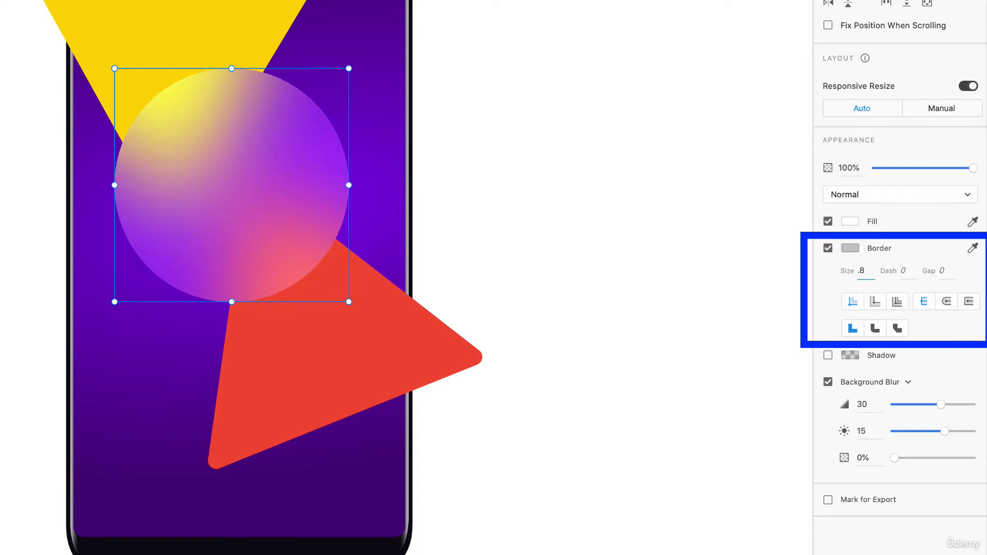
pyautogui.write('.8')
pyautogui.press('Return')
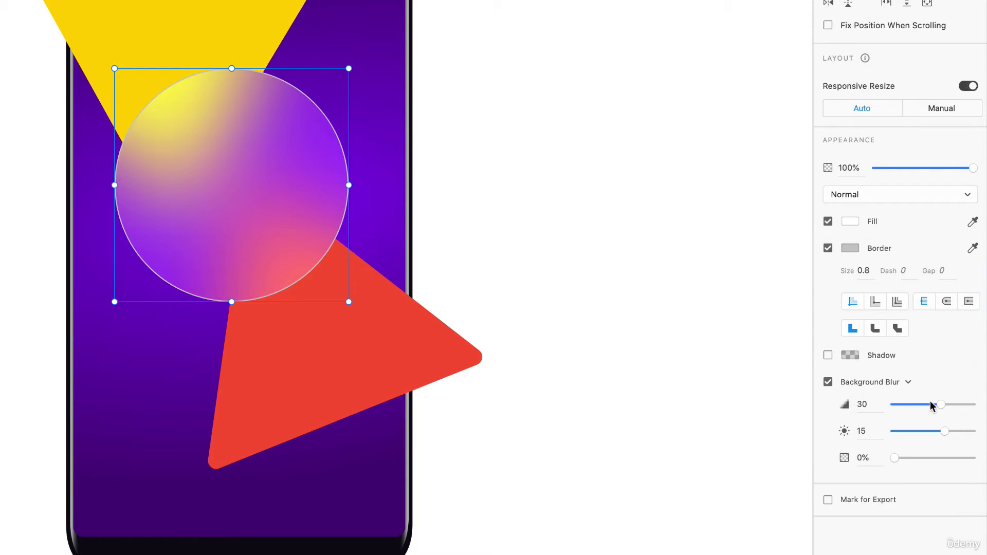
# - Set the circle's background blur amount to 14 and its brightness to 25
pyautogui.moveTo(939, 403)
pyautogui.mouseDown()
pyautogui.moveTo(909, 404)
pyautogui.moveTo(940, 406)
pyautogui.mouseUp()
pyautogui.moveTo(941, 406); pyautogui.dragTo(950, 431)
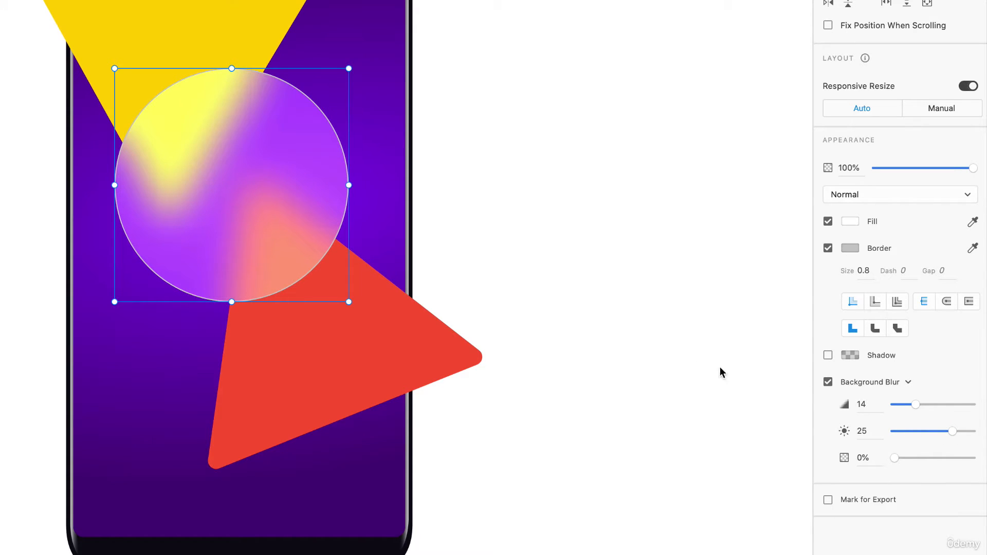
# - Try a background blur opacity of 50% on the circle and return it to 0%
pyautogui.click(893, 457)
pyautogui.moveTo(893, 457); pyautogui.dragTo(934, 461)
pyautogui.click(589, 292)
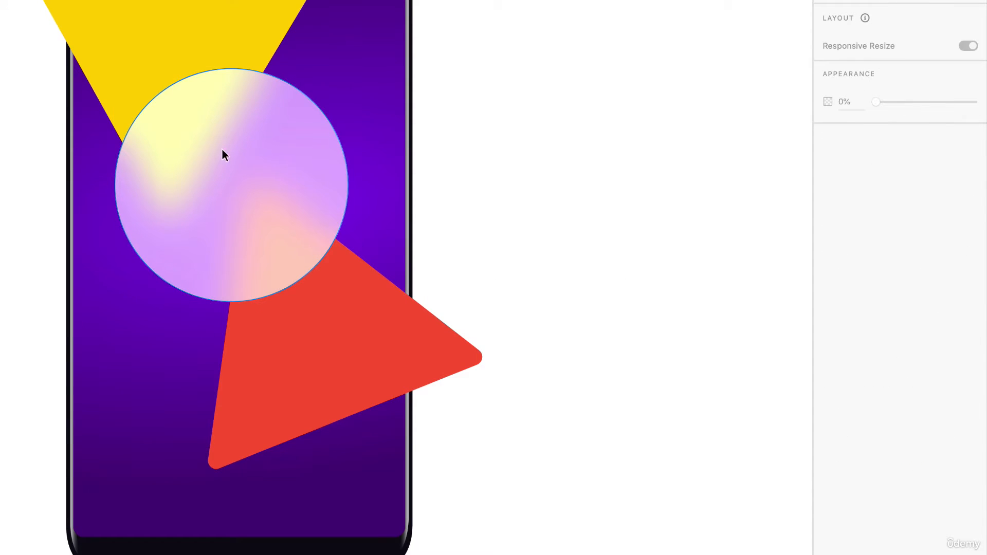
pyautogui.click(245, 218)
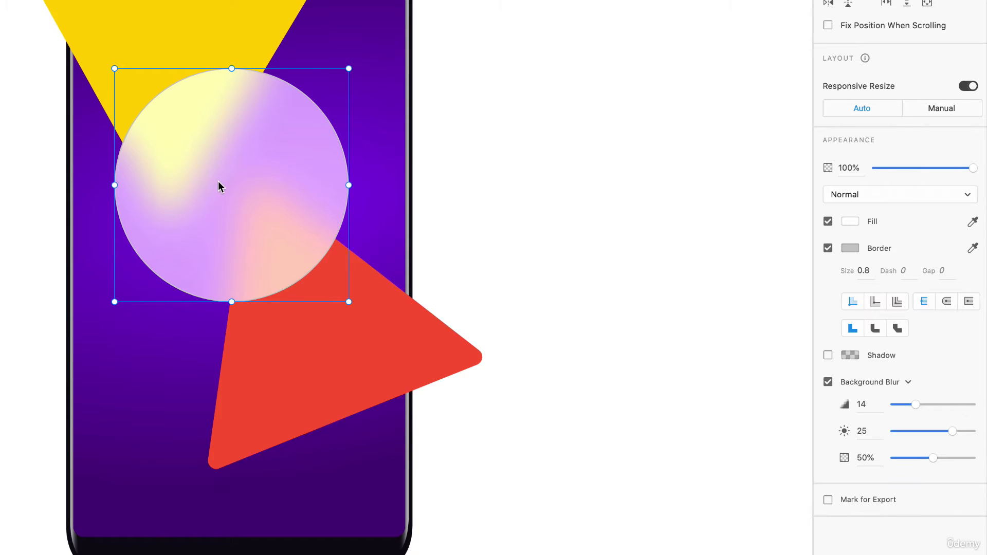
pyautogui.moveTo(931, 458); pyautogui.dragTo(890, 461)
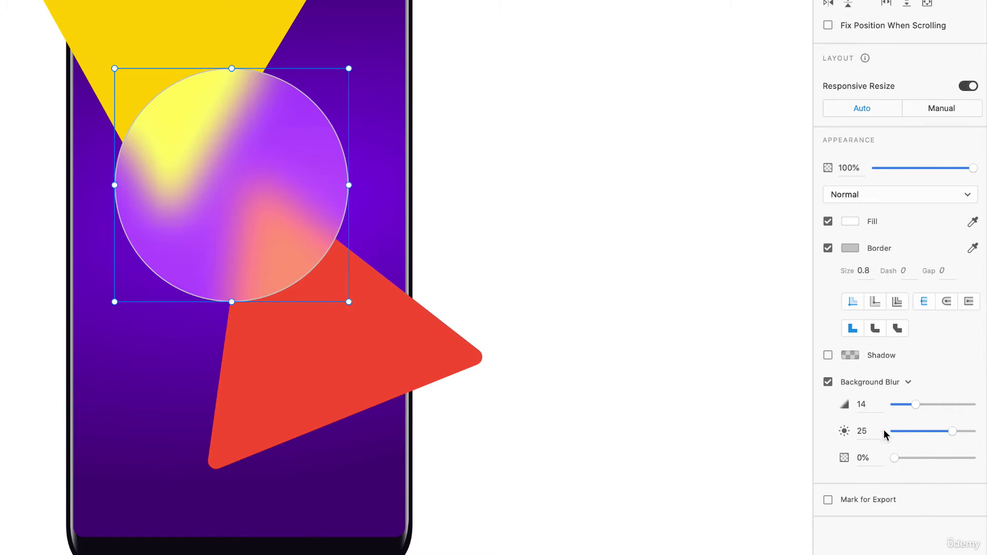
pyautogui.click(353, 309)
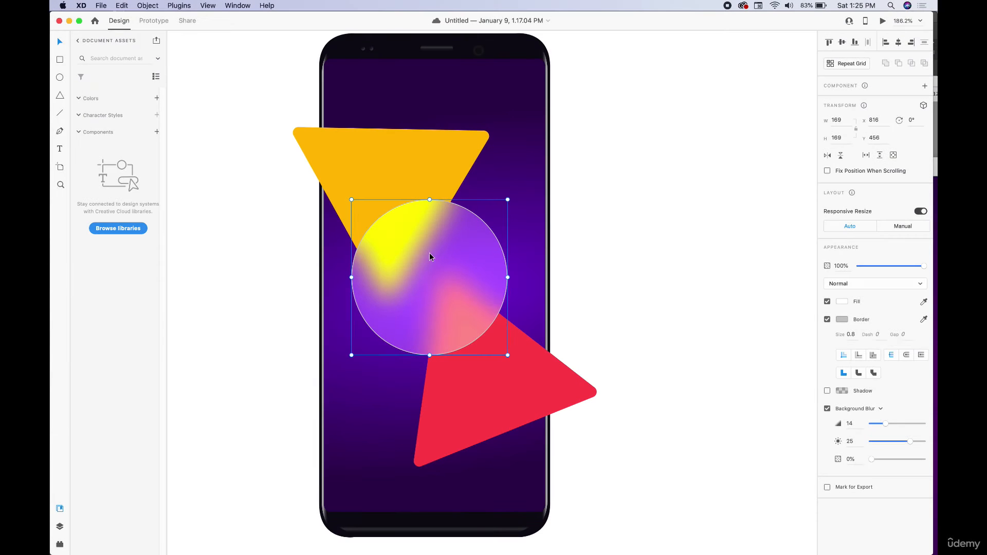
pyautogui.click(294, 246)
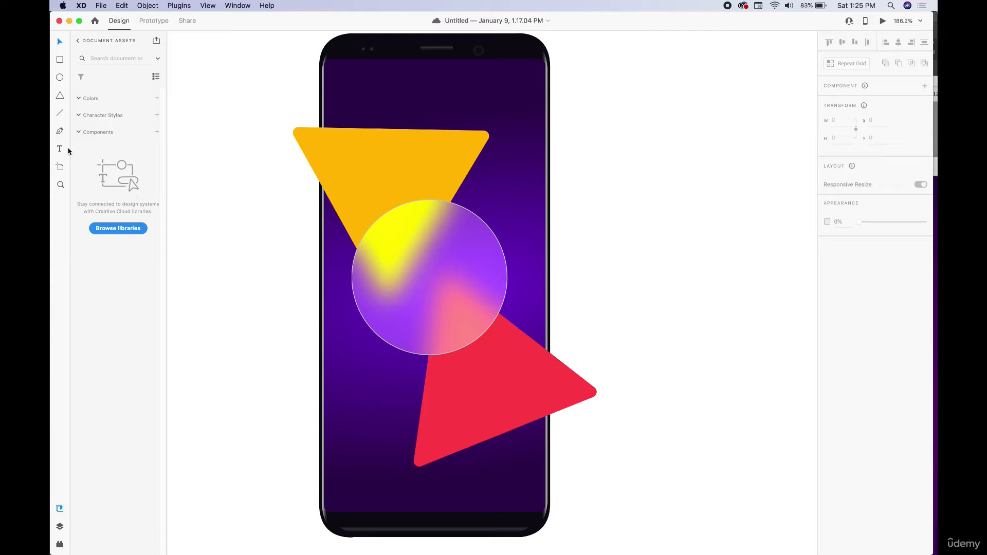
pyautogui.click(60, 149)
pyautogui.click(61, 150)
pyautogui.moveTo(211, 173); pyautogui.dragTo(336, 305)
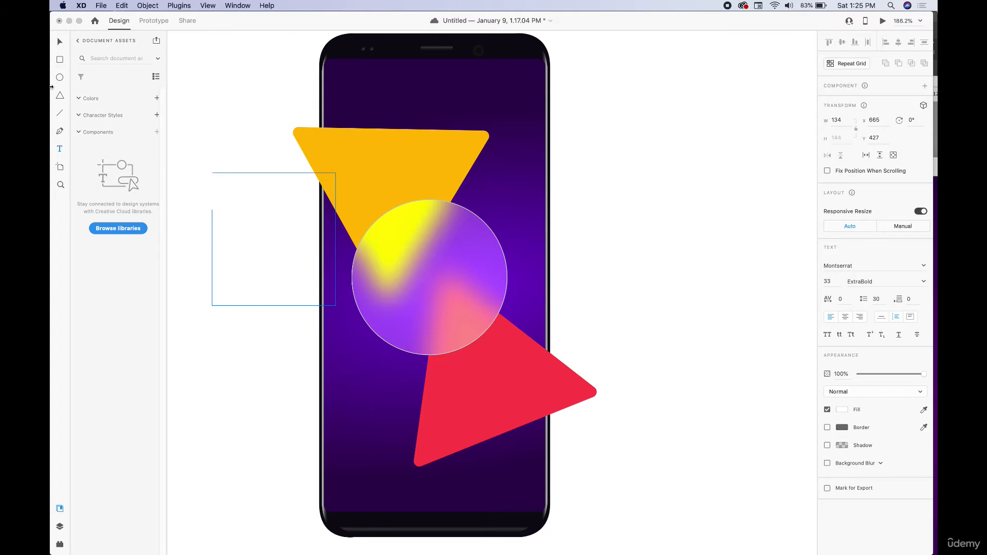
pyautogui.press('Escape')
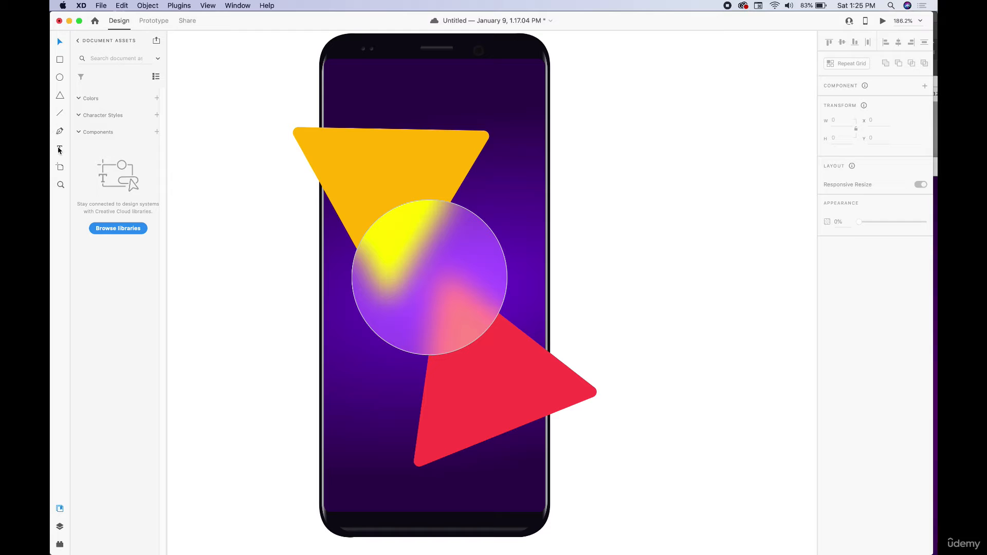
pyautogui.click(243, 220)
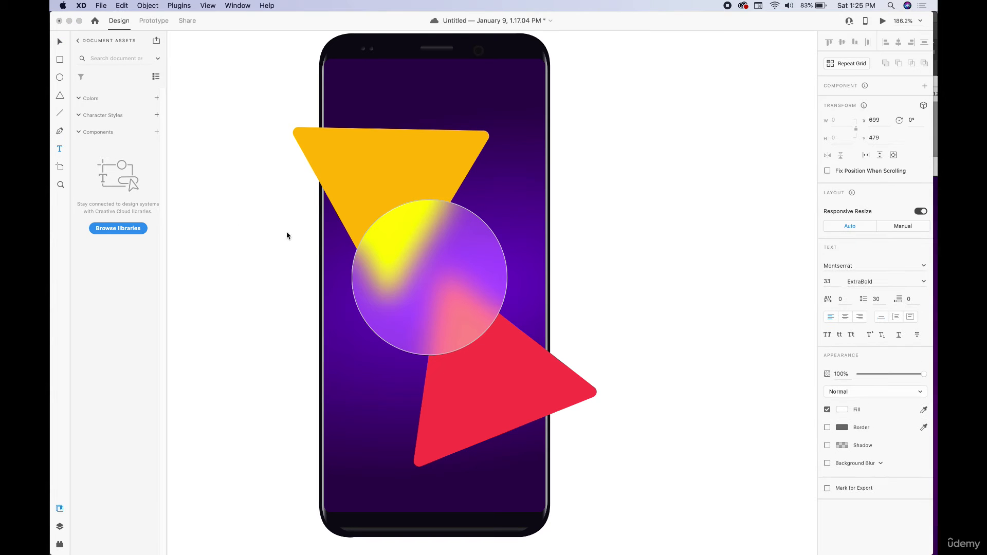
pyautogui.write('Glass morphism')
pyautogui.press('Escape')
pyautogui.moveTo(319, 222); pyautogui.dragTo(340, 240)
pyautogui.press('BackSpace')
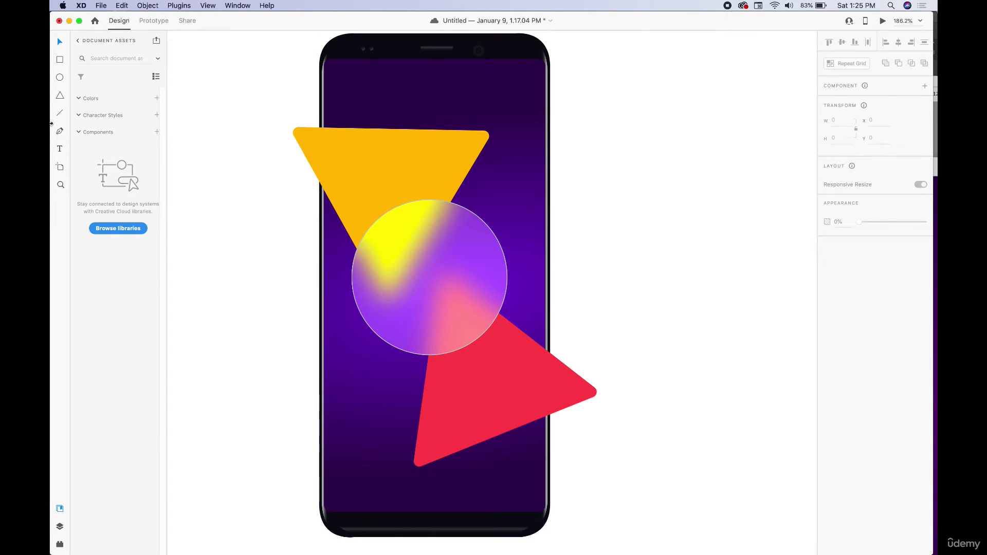
# - Add an area text reading "Glassmorphism" inside the frosted circle and widen its box to about 118
pyautogui.click(60, 149)
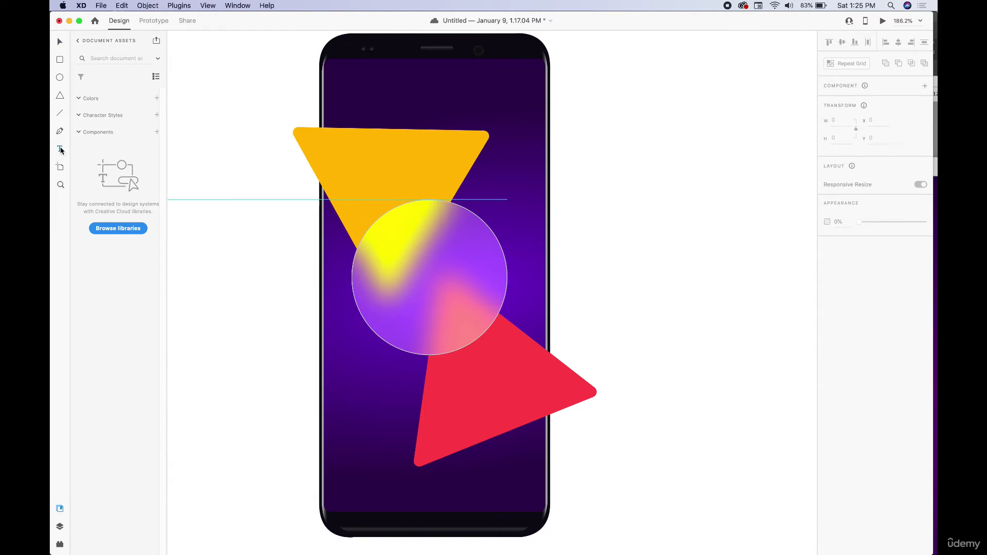
pyautogui.moveTo(379, 235); pyautogui.dragTo(477, 325)
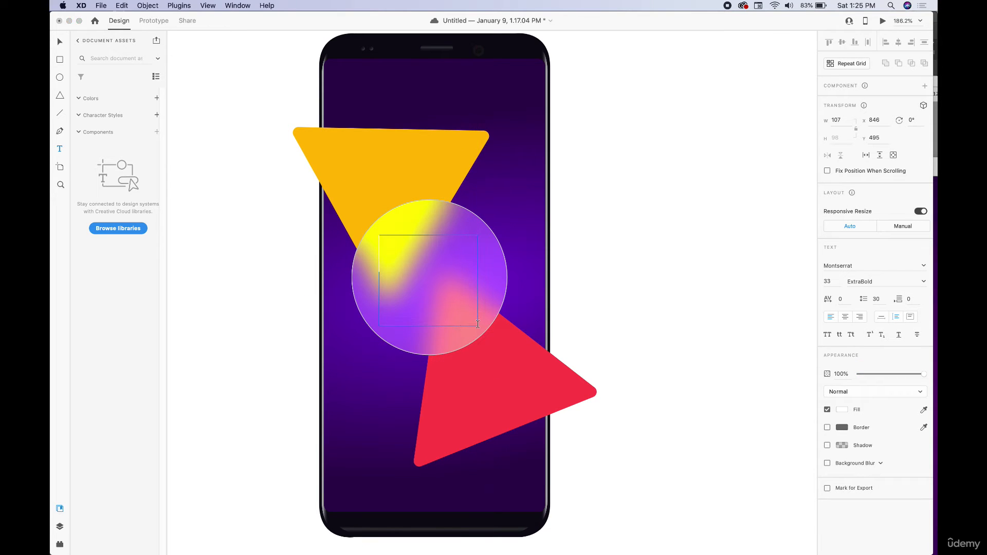
pyautogui.write('Glassmorphism')
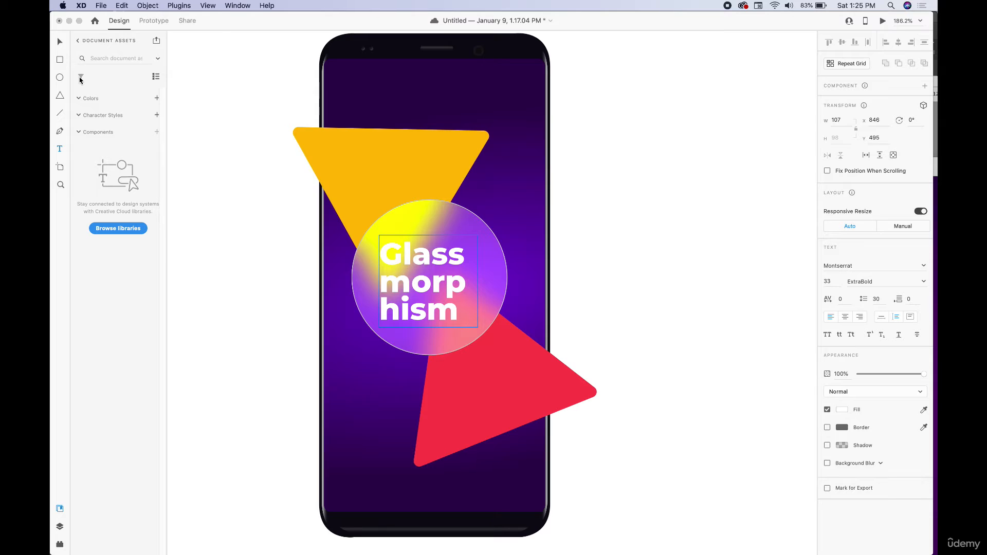
pyautogui.press('Escape')
pyautogui.moveTo(477, 282)
pyautogui.mouseDown()
pyautogui.moveTo(411, 281)
pyautogui.moveTo(500, 280)
pyautogui.moveTo(489, 282)
pyautogui.mouseUp()
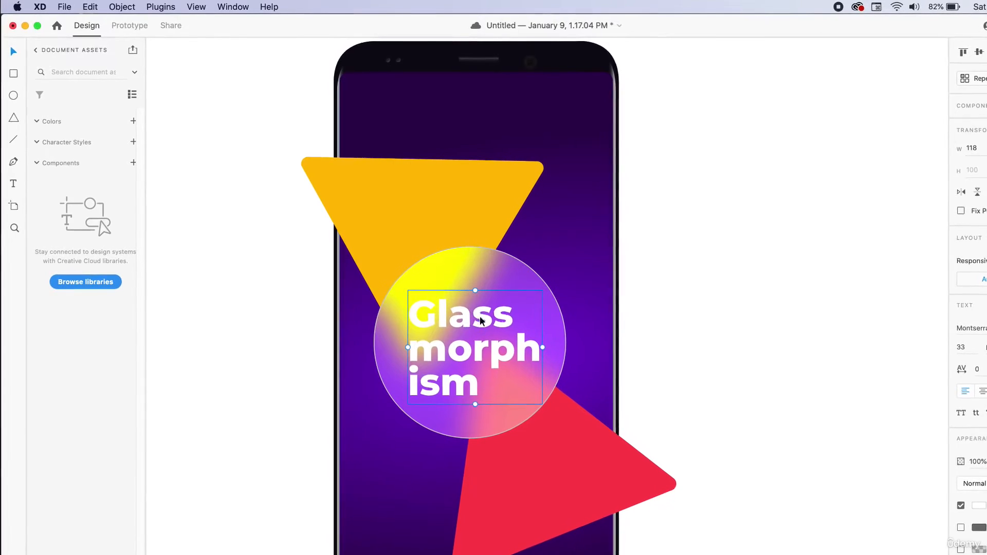
# - Widen the title's text box slightly to 120 and reposition it to sit centred in the circle
pyautogui.click(690, 363)
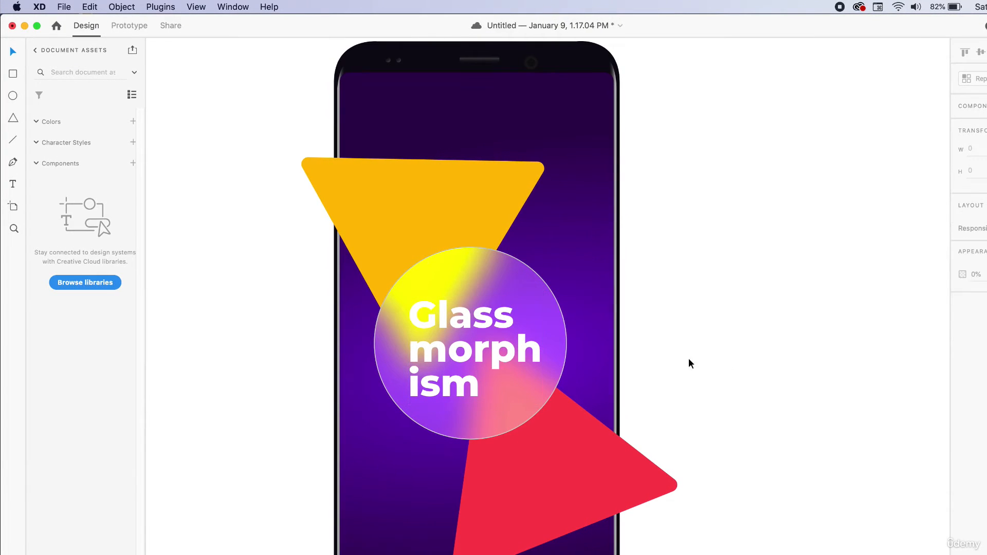
pyautogui.moveTo(475, 318); pyautogui.dragTo(471, 313)
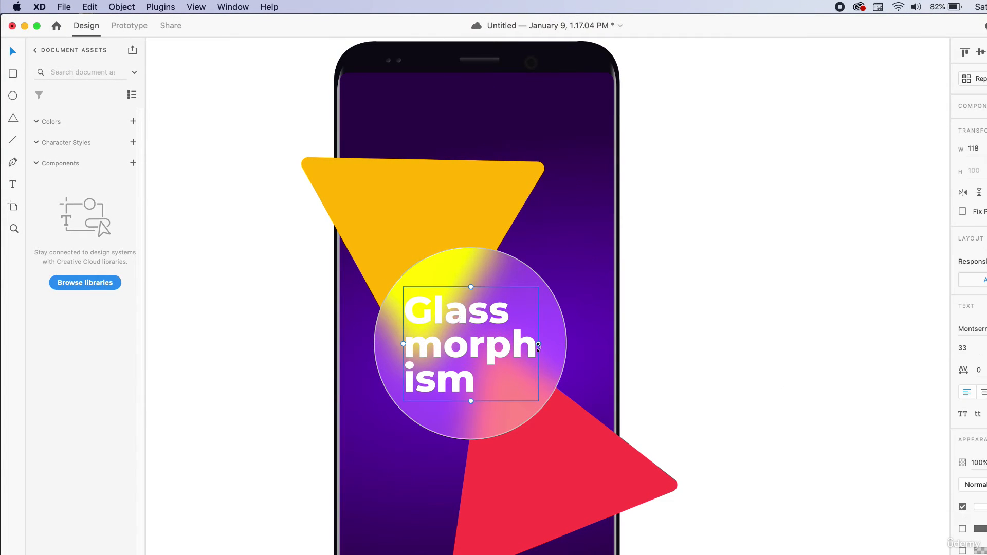
pyautogui.moveTo(538, 347)
pyautogui.mouseDown()
pyautogui.moveTo(524, 341)
pyautogui.moveTo(541, 338)
pyautogui.mouseUp()
pyautogui.press('super+z')
pyautogui.click(668, 351)
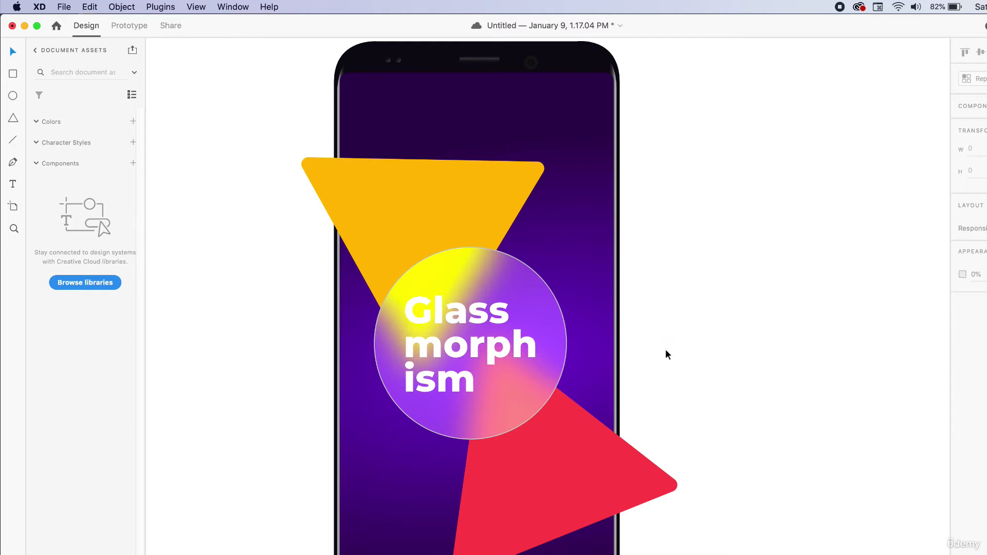
pyautogui.moveTo(472, 311); pyautogui.dragTo(478, 311)
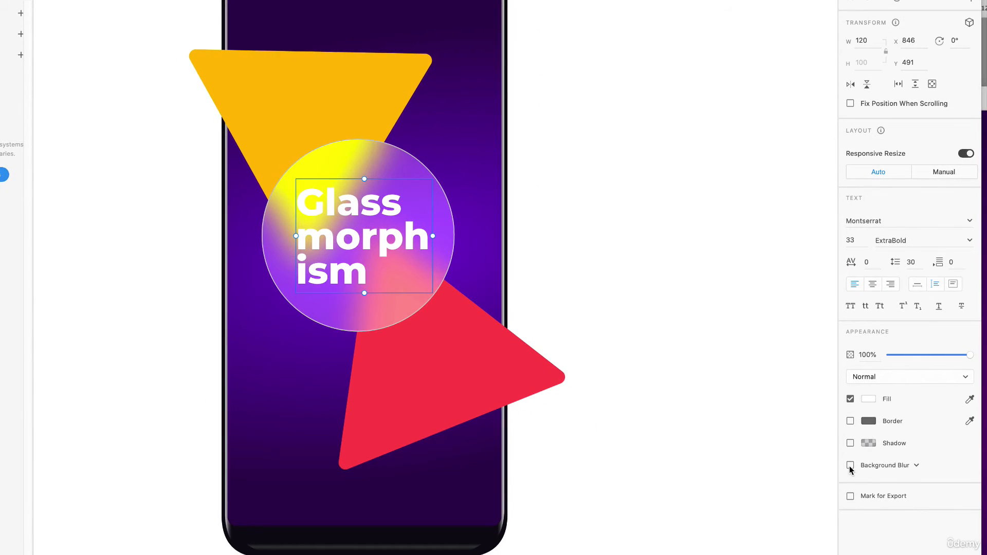
# - Enable background blur on the title text and set its blur amount to 19
pyautogui.click(850, 465)
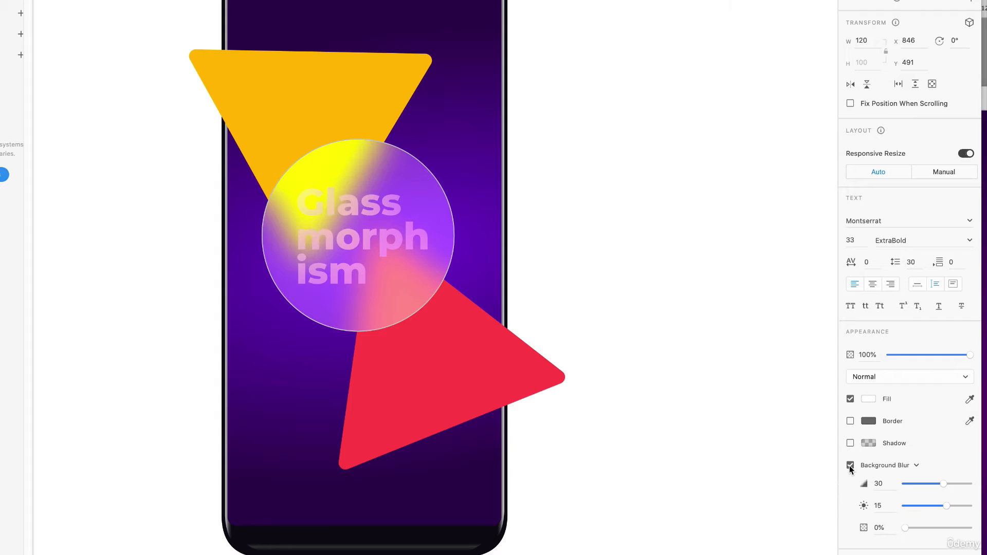
pyautogui.moveTo(935, 483)
pyautogui.mouseDown()
pyautogui.moveTo(910, 483)
pyautogui.moveTo(929, 483)
pyautogui.mouseUp()
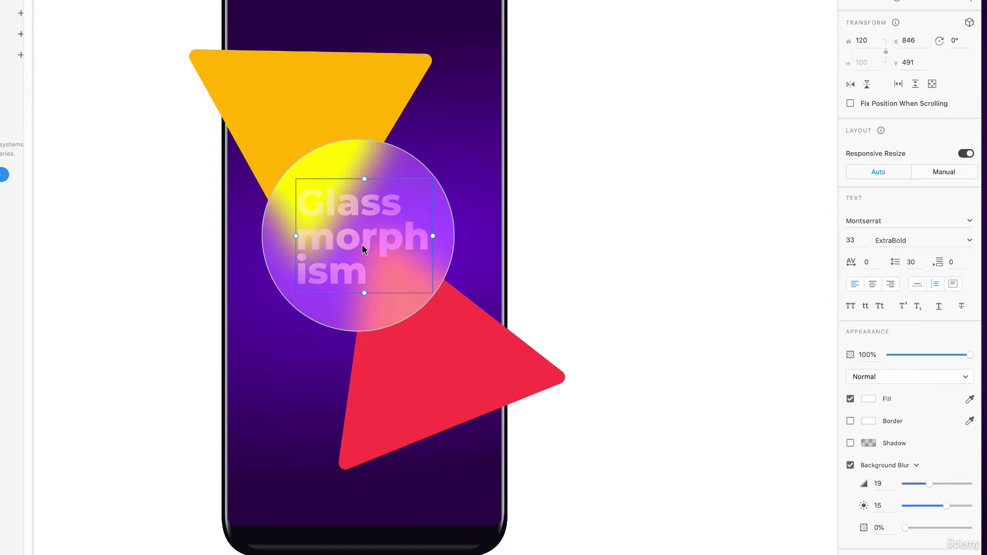
# - Set the circle's background blur amount to 7 and its brightness to 14
pyautogui.click(384, 165)
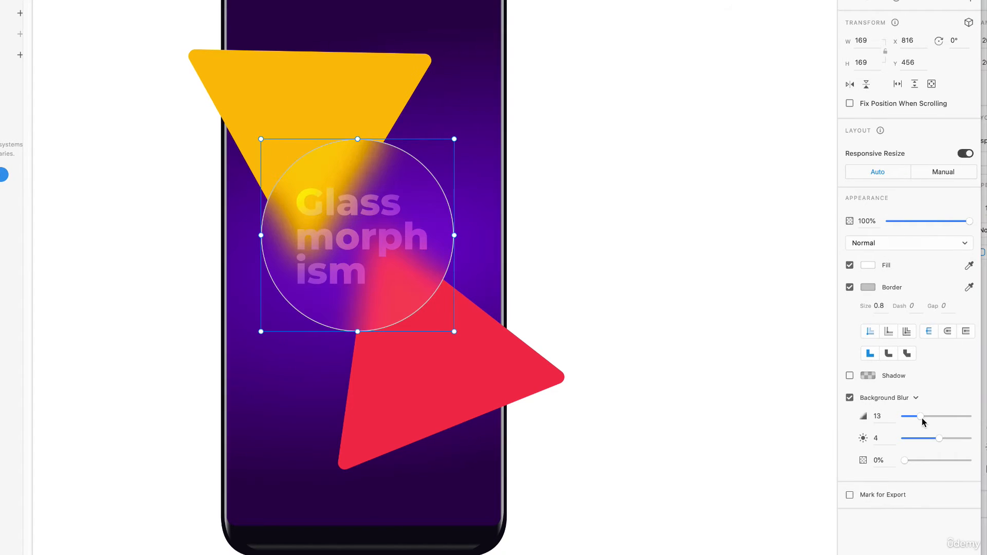
pyautogui.moveTo(921, 418); pyautogui.dragTo(919, 416)
pyautogui.moveTo(916, 419); pyautogui.dragTo(944, 439)
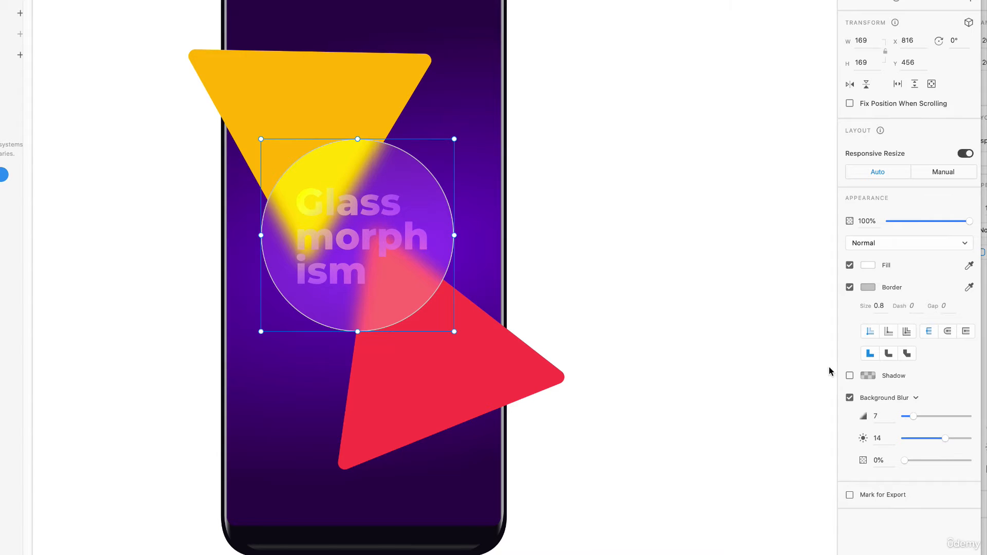
pyautogui.click(729, 222)
# - Raise the background blur brightness of the title text so the lettering stands out more
pyautogui.click(368, 215)
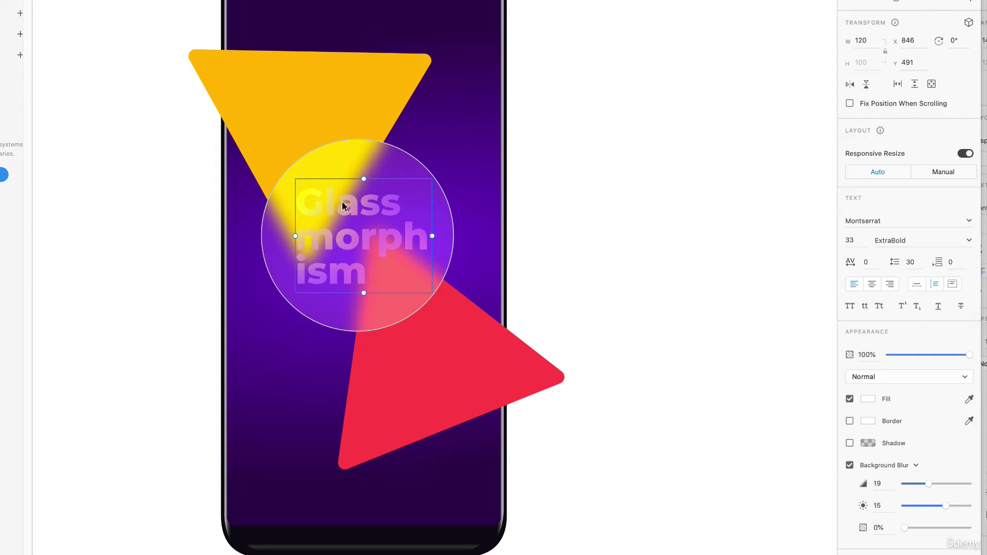
pyautogui.moveTo(924, 482); pyautogui.dragTo(963, 509)
pyautogui.click(689, 205)
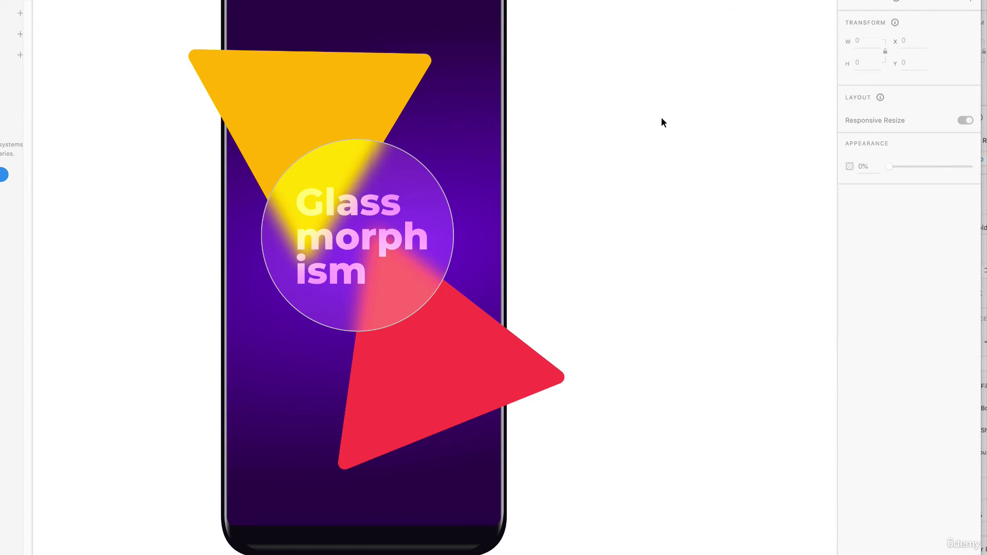
# - Duplicate the purple gradient screen rectangle and move the copy to the artboard's upper-left corner
pyautogui.scroll(-6, 661, 118)
pyautogui.hscroll(3, 661, 122)
pyautogui.scroll(1, 662, 122)
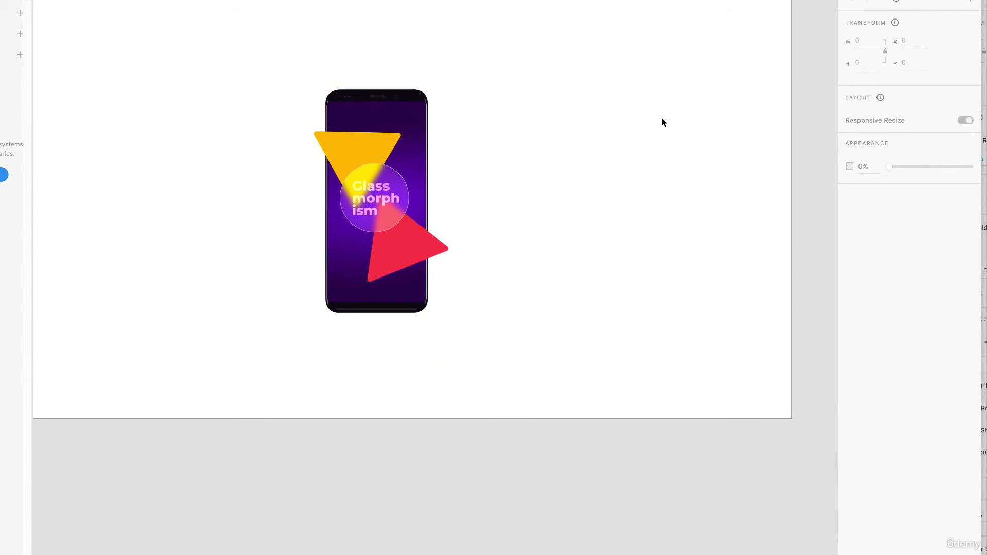
pyautogui.scroll(-3, 662, 122)
pyautogui.click(488, 94)
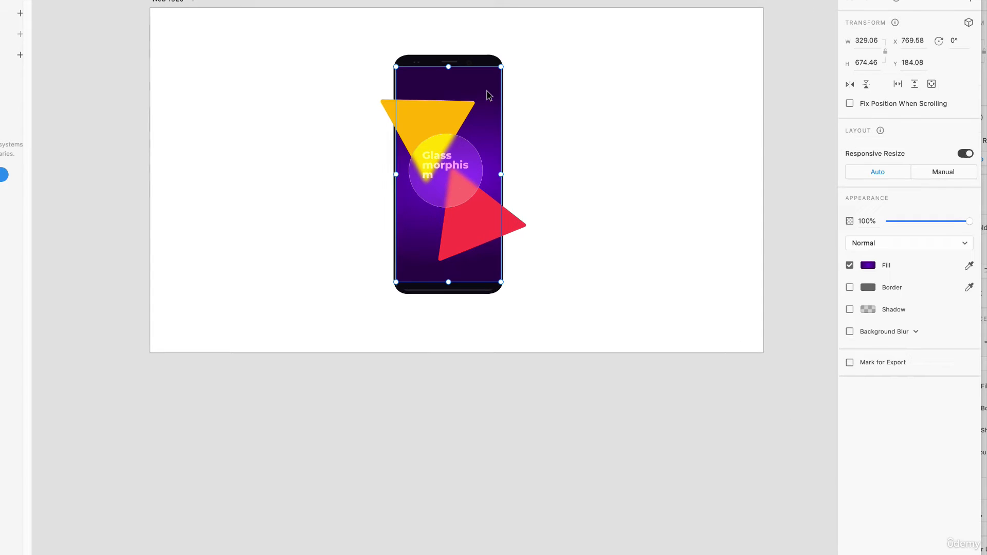
pyautogui.press('super+d')
pyautogui.moveTo(479, 110); pyautogui.dragTo(260, 59)
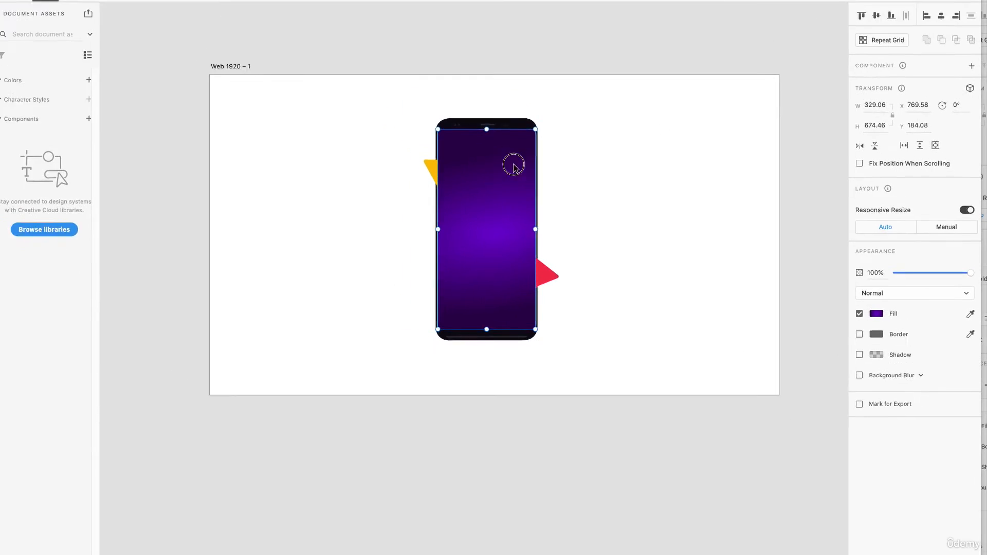
pyautogui.moveTo(331, 148); pyautogui.dragTo(310, 145)
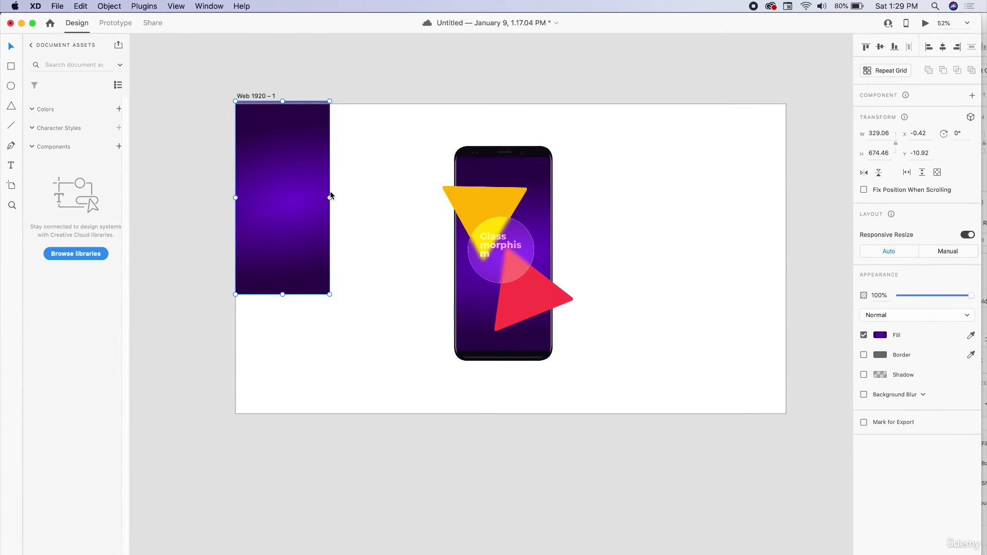
# - Stretch the copied gradient rectangle to about 1920 by 1091 to cover the artboard and send it to the back
pyautogui.moveTo(330, 198); pyautogui.dragTo(785, 197)
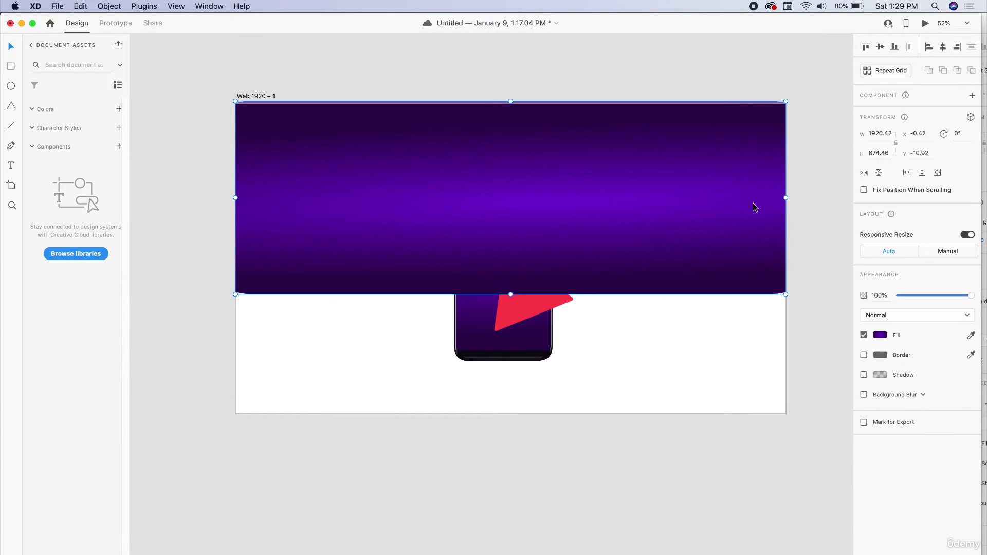
pyautogui.moveTo(510, 295); pyautogui.dragTo(516, 412)
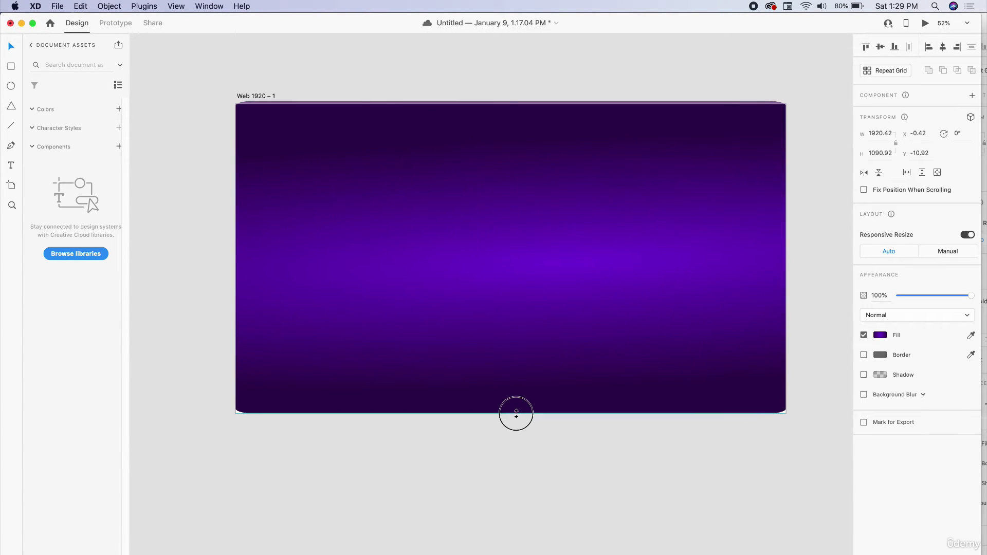
pyautogui.rightClick(442, 165)
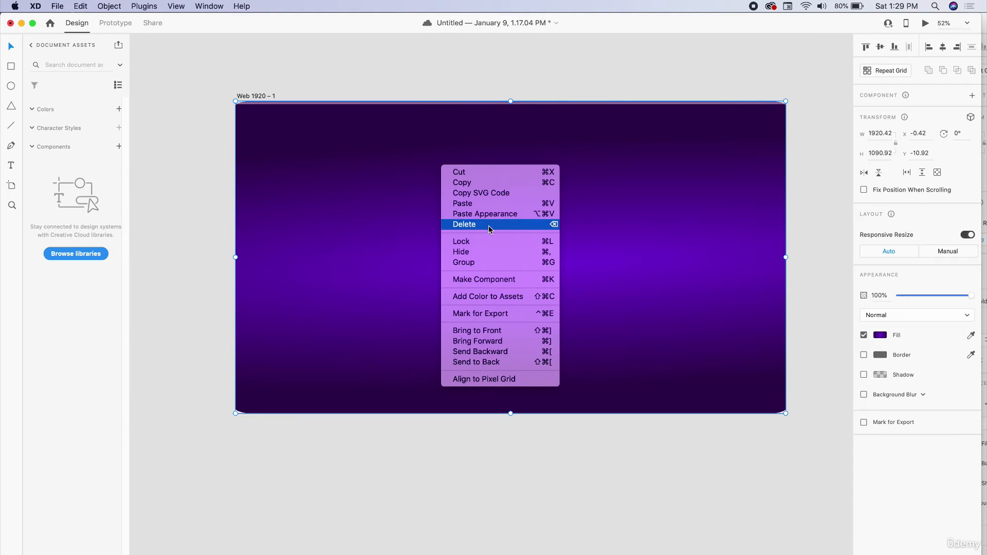
pyautogui.click(490, 362)
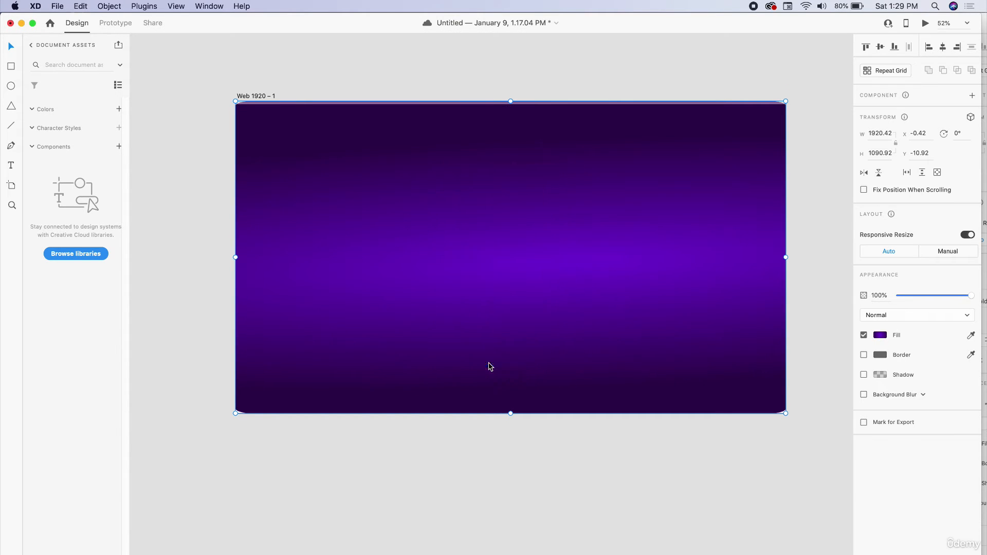
pyautogui.click(483, 84)
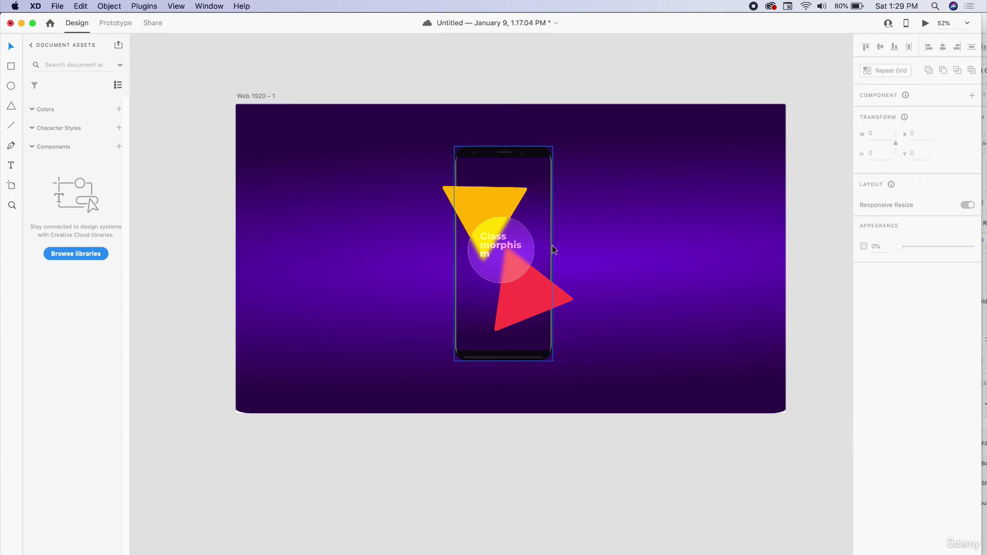
# - Shift the yellow and red triangles slightly around the frosted circle
pyautogui.scroll(5, 552, 245)
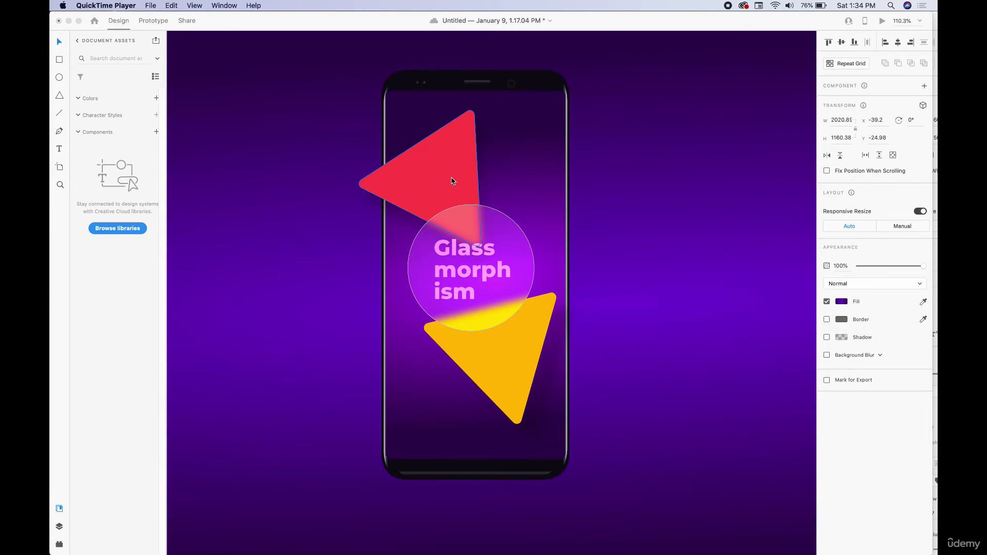
pyautogui.click(451, 180)
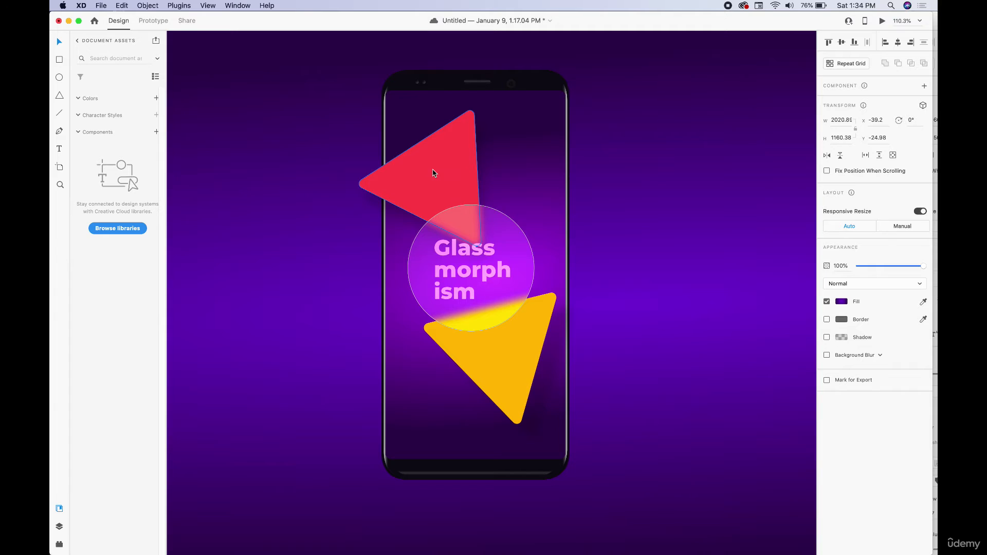
pyautogui.moveTo(518, 344)
pyautogui.mouseDown()
pyautogui.moveTo(483, 360)
pyautogui.moveTo(524, 352)
pyautogui.moveTo(516, 343)
pyautogui.mouseUp()
pyautogui.moveTo(429, 176); pyautogui.dragTo(437, 170)
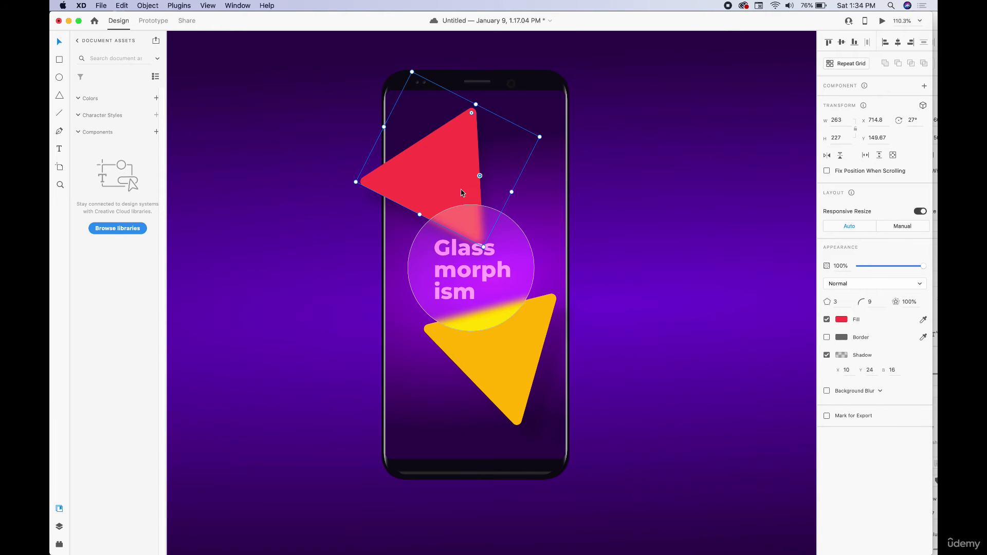
pyautogui.click(610, 161)
# - Draw a rectangle about 187 by 44 over the red triangle's edge above the circle and round its corners to 5
pyautogui.scroll(5, 472, 150)
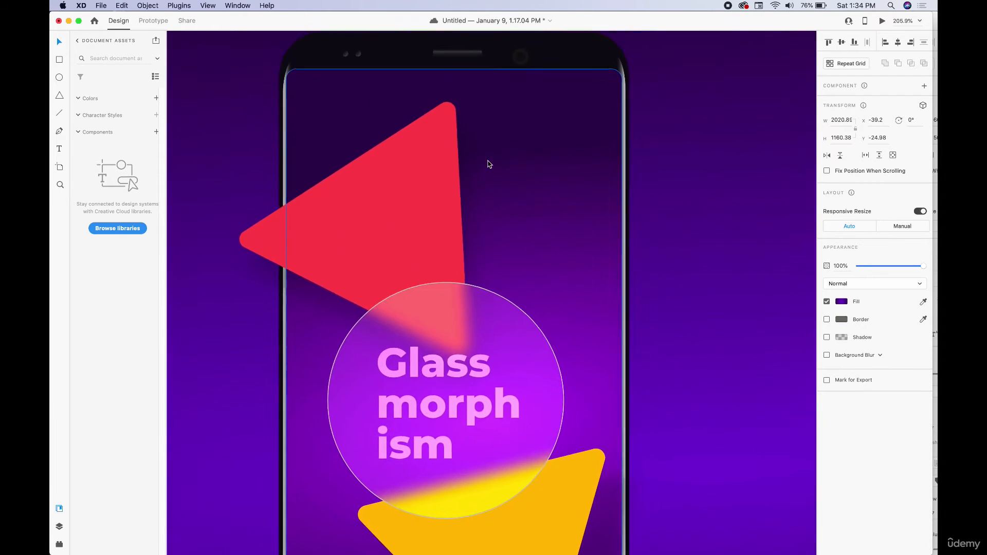
pyautogui.click(59, 61)
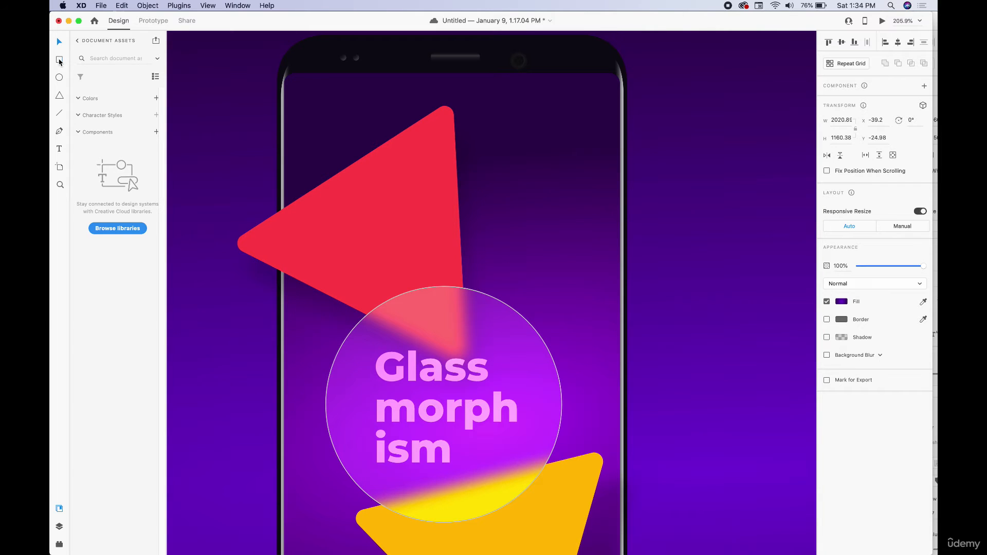
pyautogui.moveTo(368, 228); pyautogui.dragTo(558, 271)
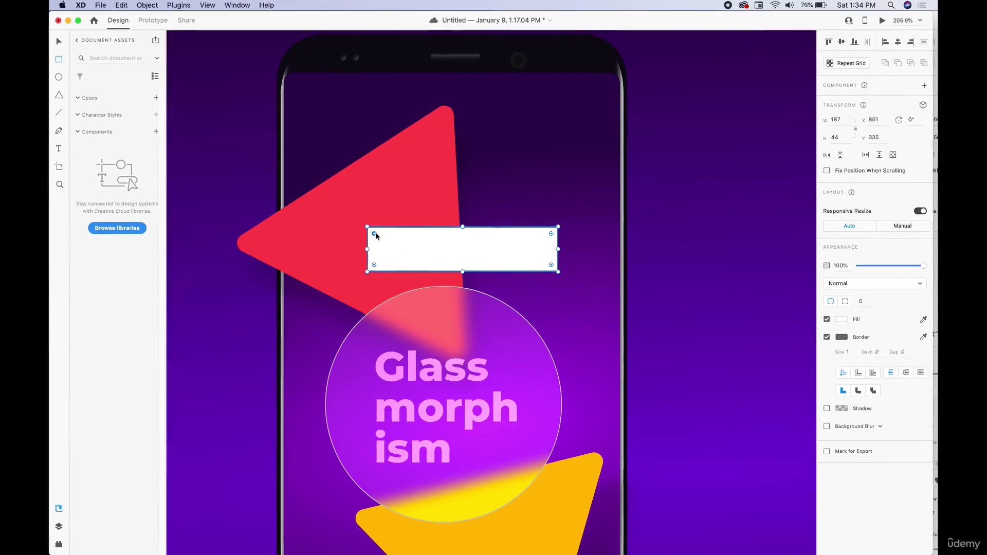
pyautogui.moveTo(374, 234); pyautogui.dragTo(373, 232)
pyautogui.moveTo(323, 185); pyautogui.dragTo(322, 184)
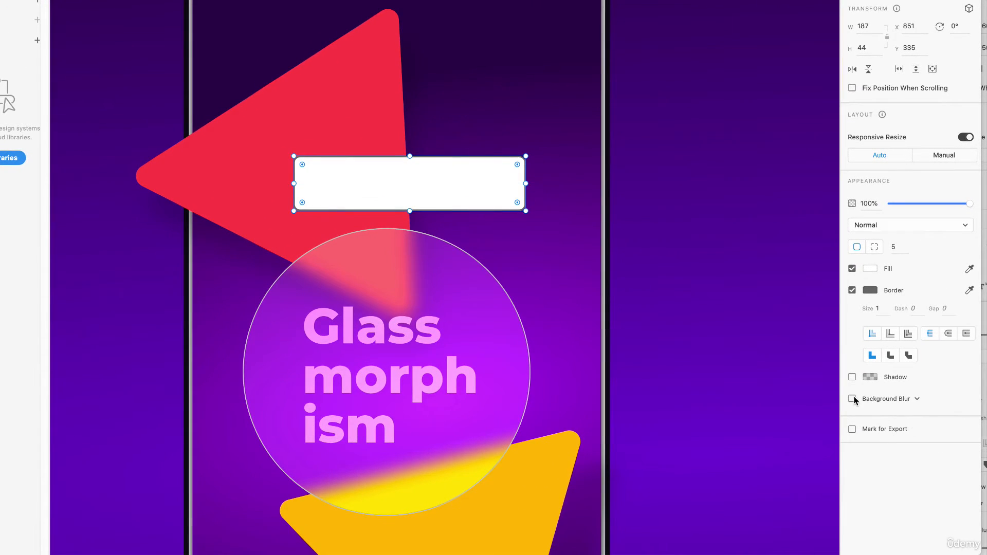
# - Turn on background blur for the rectangle above the circle and make its border white (#FFFFFF) at 50% opacity
pyautogui.click(852, 399)
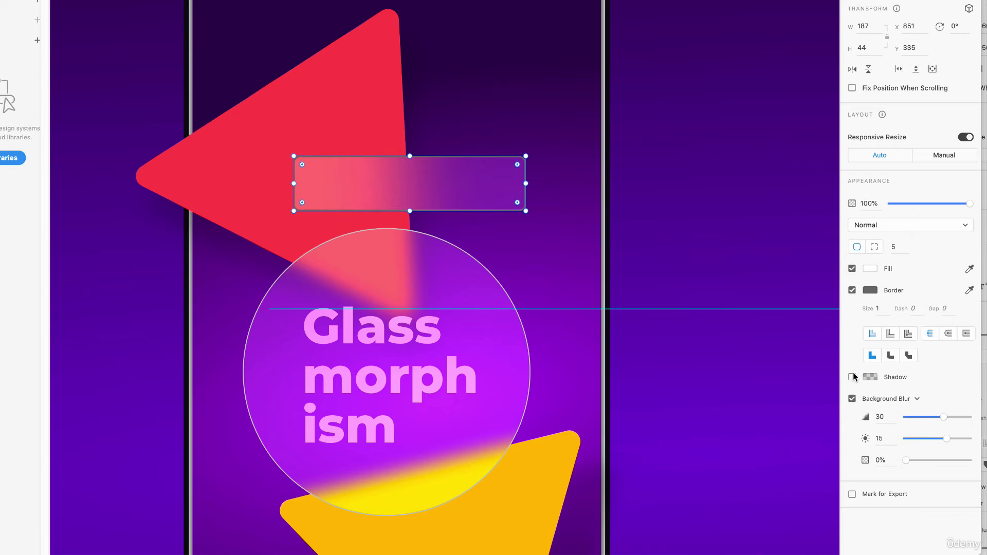
pyautogui.click(870, 290)
pyautogui.moveTo(748, 268); pyautogui.dragTo(722, 224)
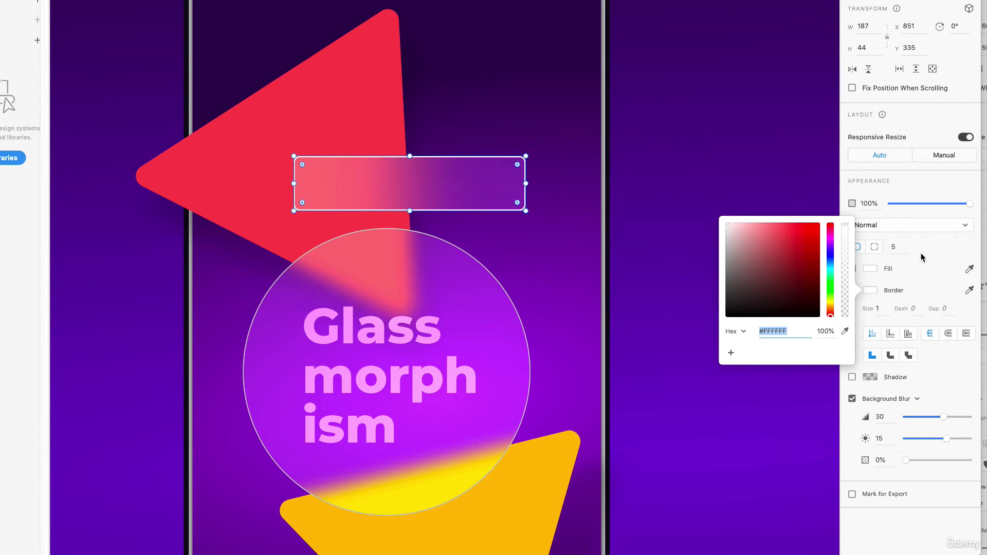
pyautogui.click(945, 247)
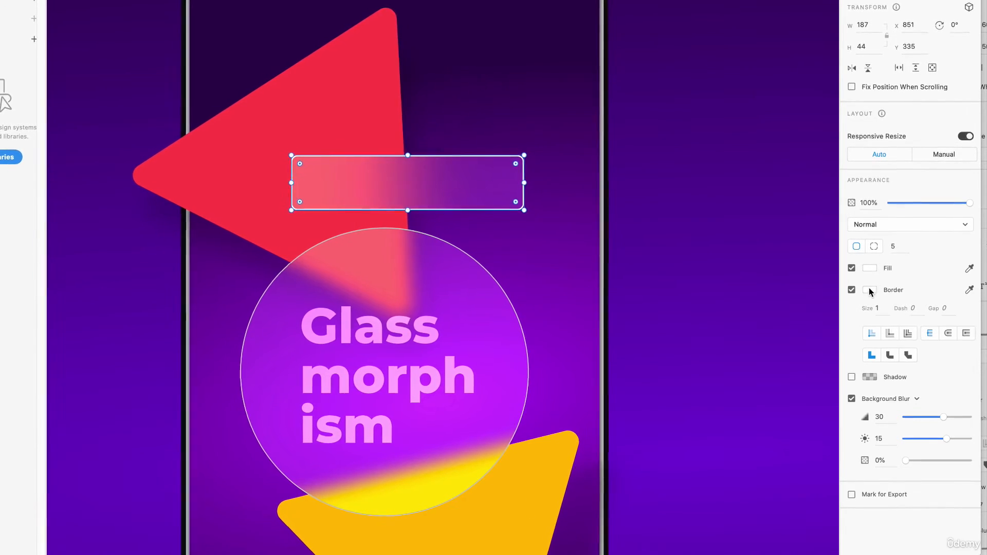
pyautogui.click(869, 289)
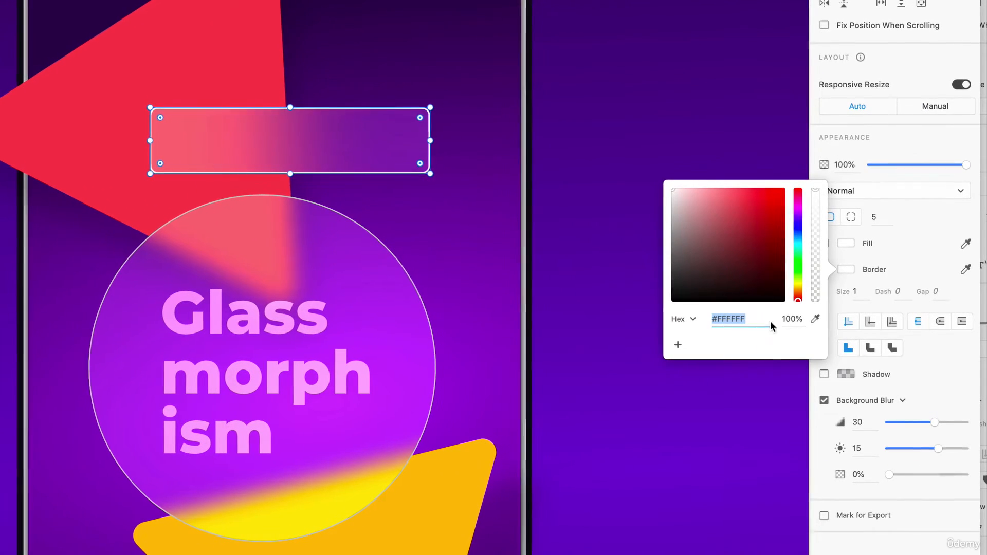
pyautogui.click(790, 318)
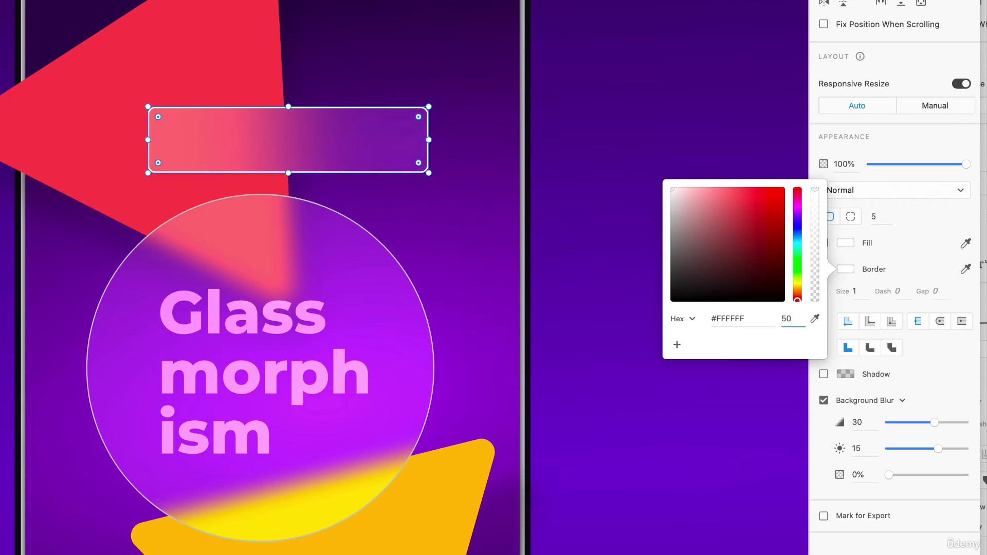
pyautogui.press('Return')
pyautogui.click(582, 142)
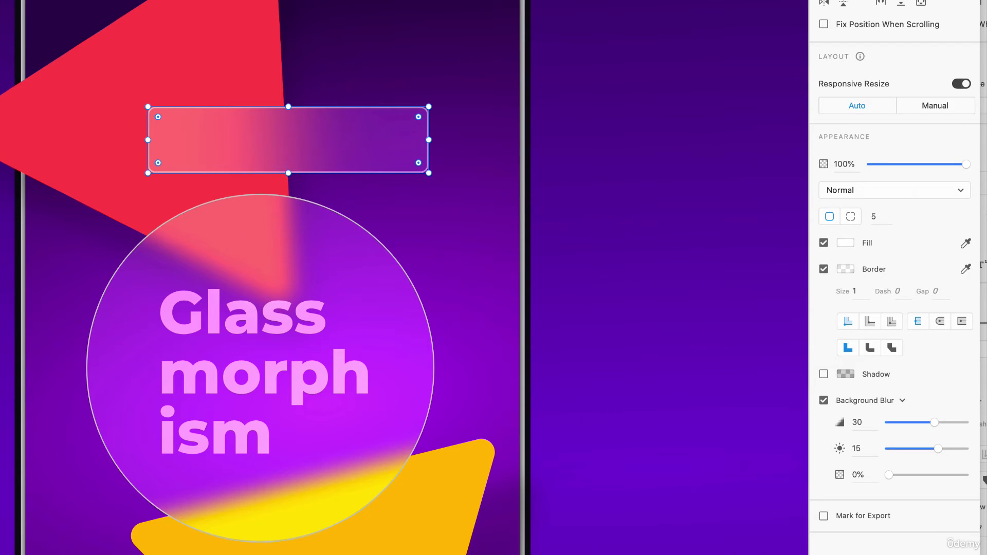
pyautogui.click(844, 270)
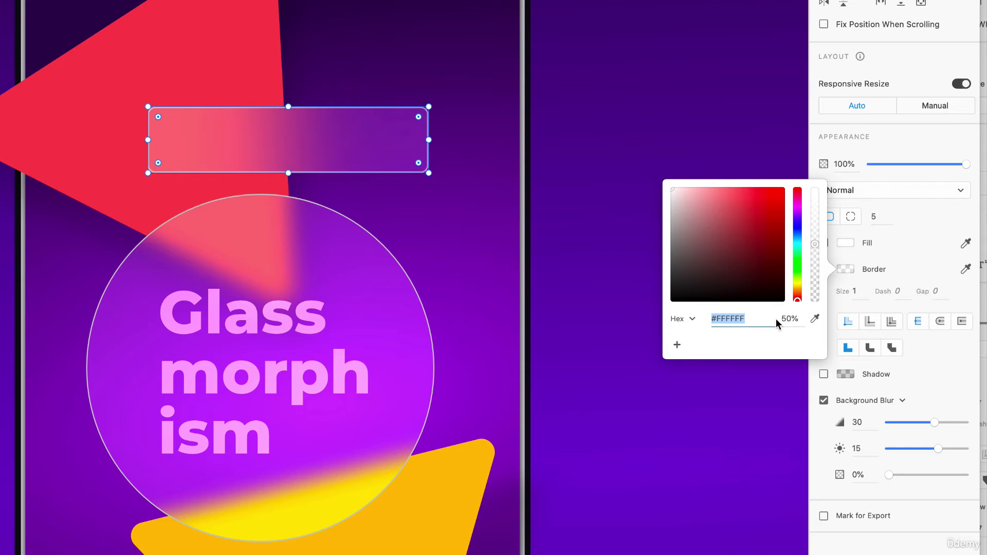
pyautogui.click(702, 72)
# - Copy the title text onto the frosted rectangle, change it to BUTTON in Montserrat SemiBold size 15 with letter spacing 100, and centre it
pyautogui.moveTo(370, 147)
pyautogui.mouseDown()
pyautogui.moveTo(309, 122)
pyautogui.moveTo(392, 131)
pyautogui.moveTo(375, 128)
pyautogui.moveTo(365, 238)
pyautogui.moveTo(260, 177)
pyautogui.moveTo(376, 161)
pyautogui.moveTo(368, 135)
pyautogui.mouseUp()
pyautogui.click(272, 329)
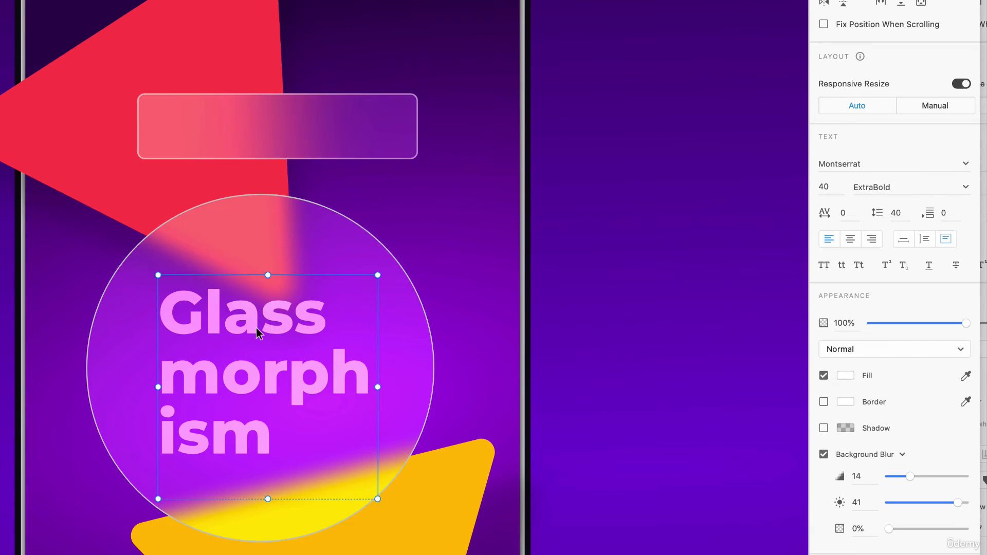
pyautogui.moveTo(277, 312); pyautogui.dragTo(270, 127)
pyautogui.doubleClick(185, 122)
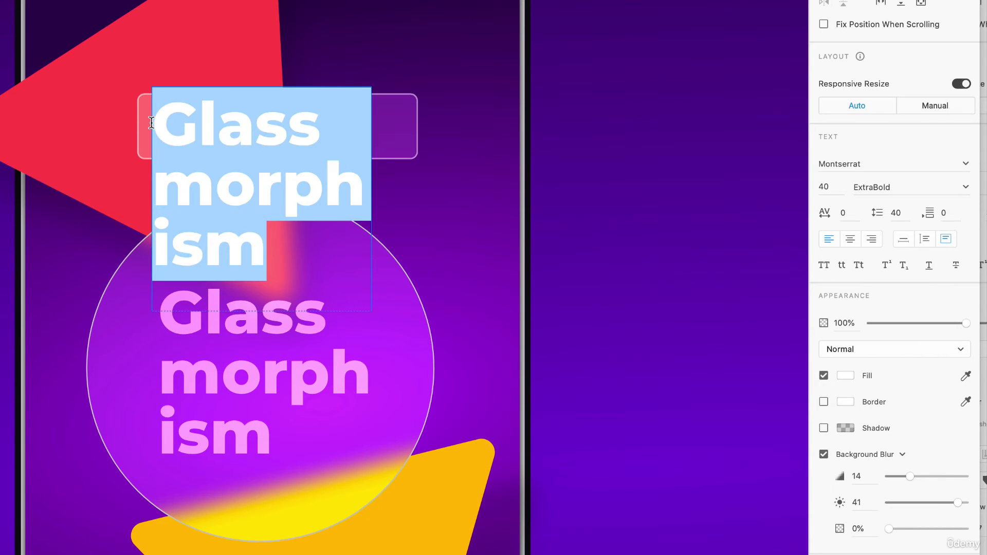
pyautogui.write('BUTTON')
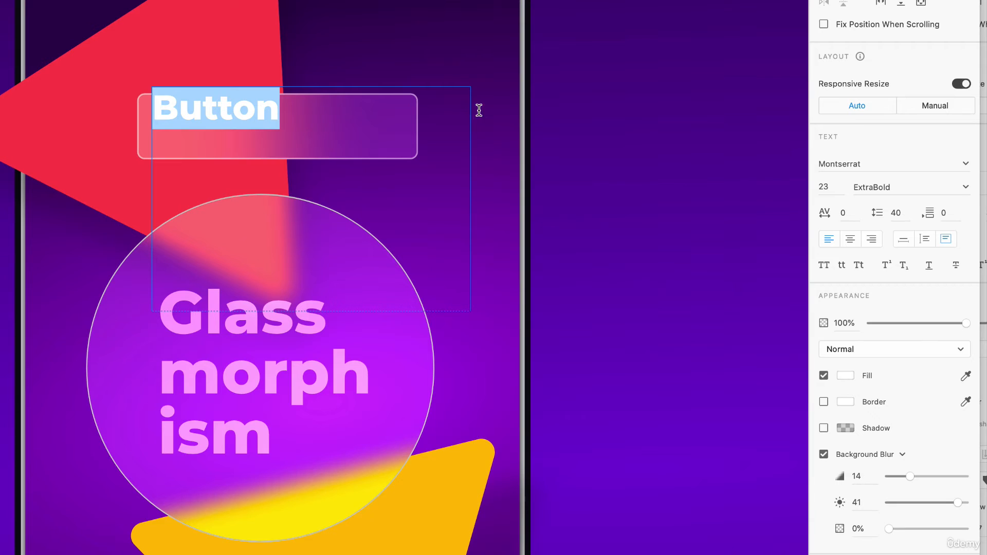
pyautogui.click(965, 188)
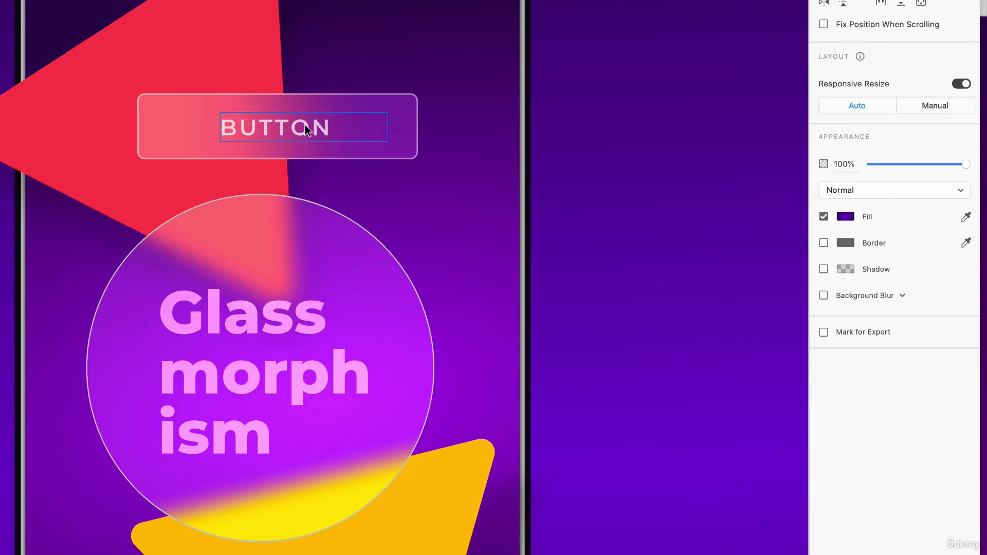
# - Duplicate the frosted rectangle directly above the first, remove the copy's fill and copy the BUTTON label onto it
pyautogui.press('Escape')
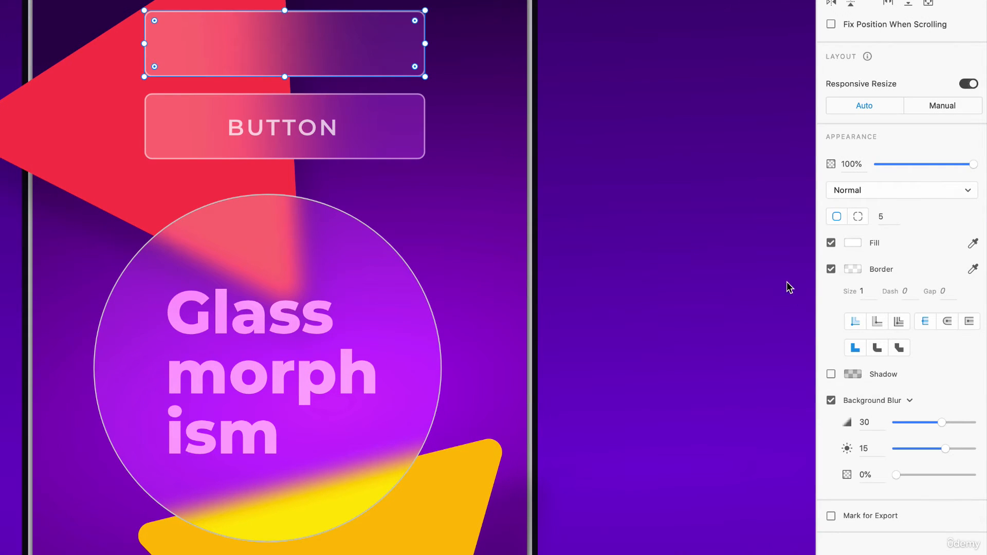
pyautogui.click(830, 242)
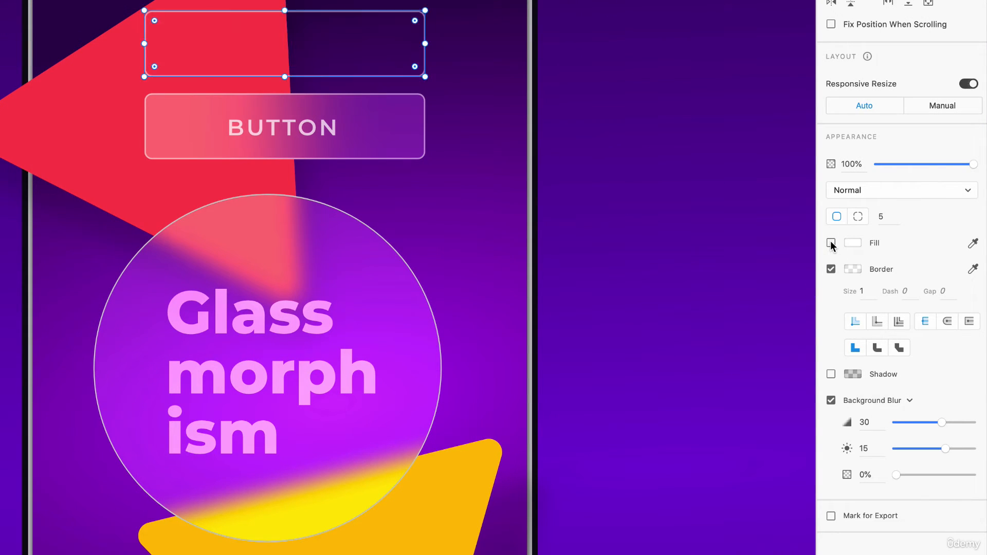
pyautogui.click(311, 138)
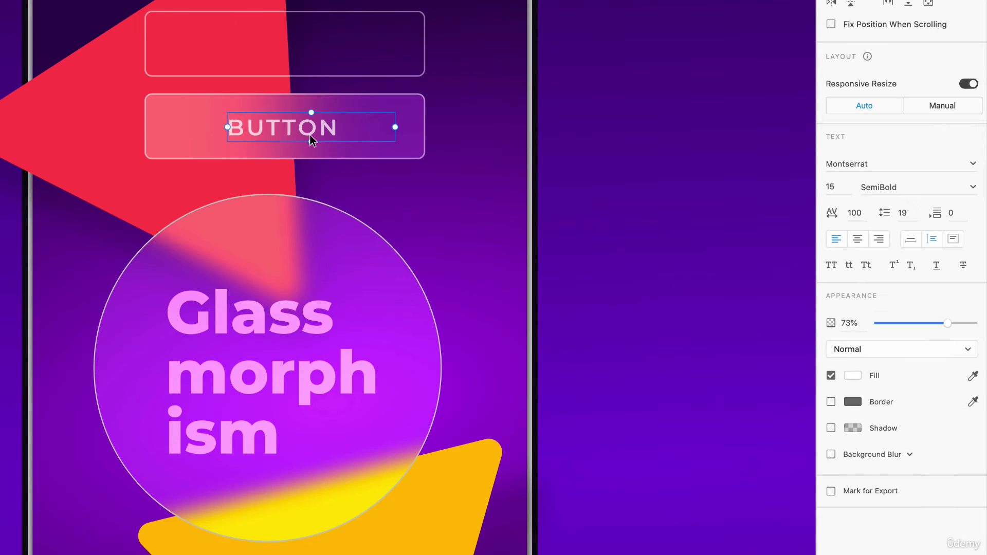
pyautogui.moveTo(311, 138); pyautogui.dragTo(313, 59)
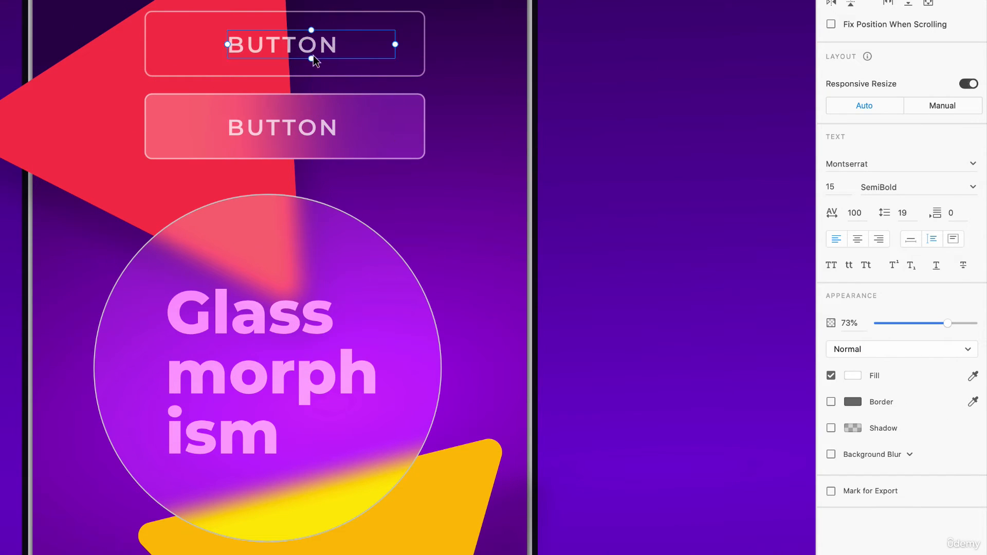
# - Turn the upper button's fill back on and set its background blur amount to 10 and brightness to -14
pyautogui.click(406, 18)
pyautogui.click(414, 40)
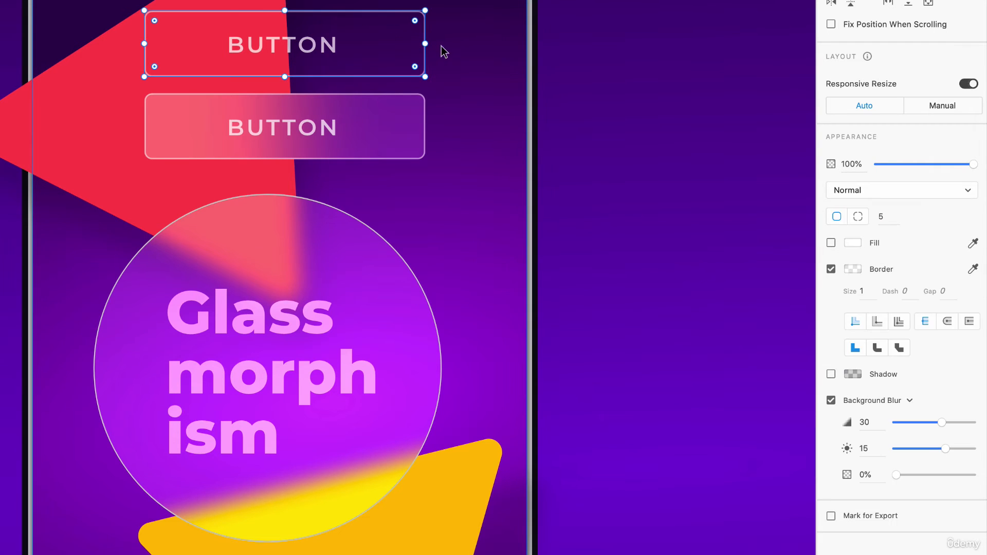
pyautogui.click(831, 243)
pyautogui.moveTo(919, 421)
pyautogui.mouseDown()
pyautogui.moveTo(897, 418)
pyautogui.moveTo(943, 417)
pyautogui.moveTo(911, 422)
pyautogui.mouseUp()
pyautogui.moveTo(945, 448); pyautogui.dragTo(921, 453)
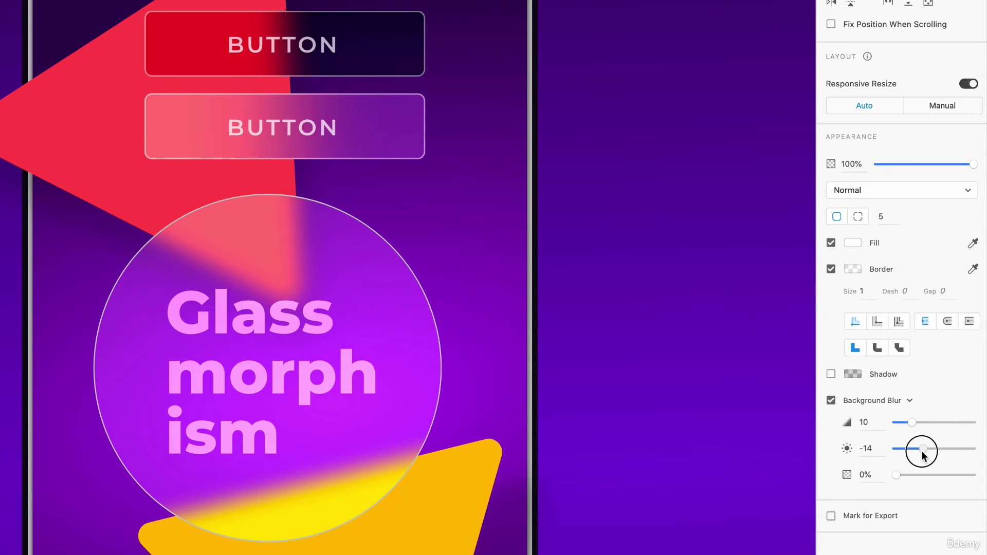
pyautogui.click(897, 476)
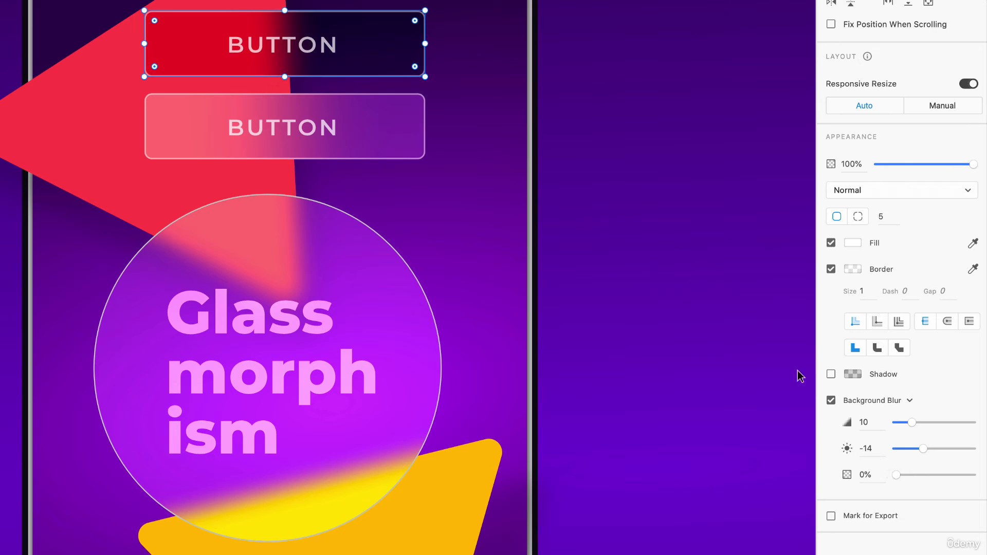
pyautogui.click(401, 335)
# - Draw a rectangle about 265 by 49 across the lower part of the yellow triangle and round its corners to 25
pyautogui.scroll(-10, 400, 332)
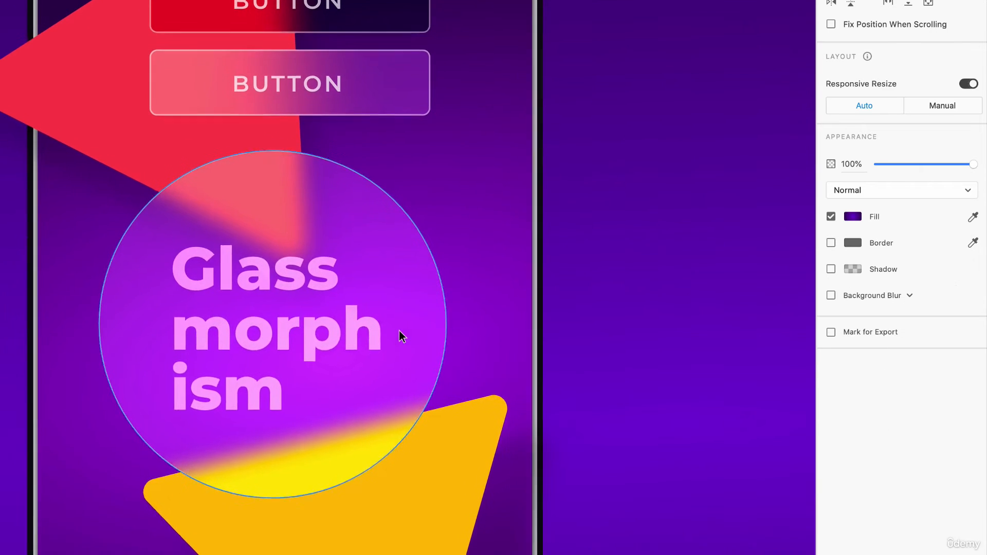
pyautogui.scroll(-5, 399, 330)
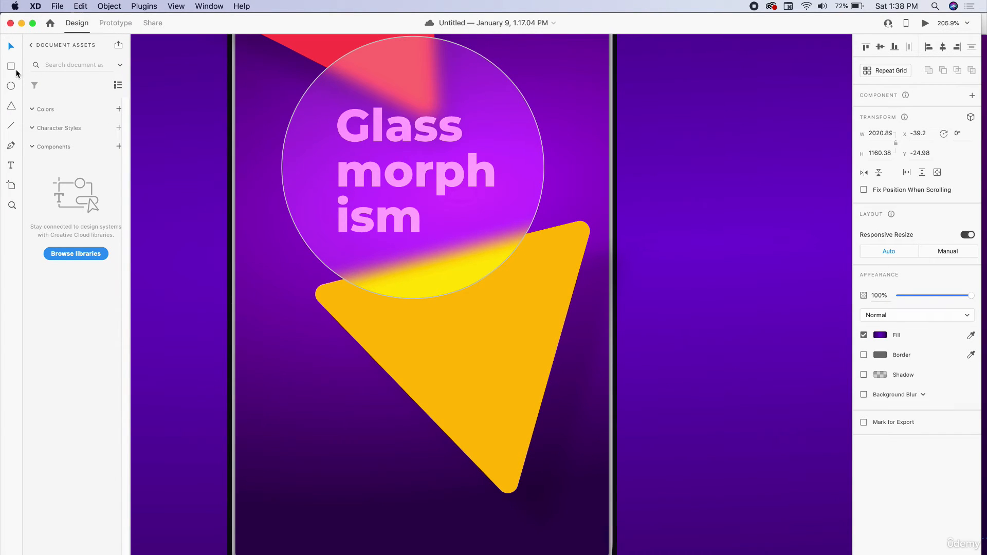
pyautogui.moveTo(279, 357); pyautogui.dragTo(579, 411)
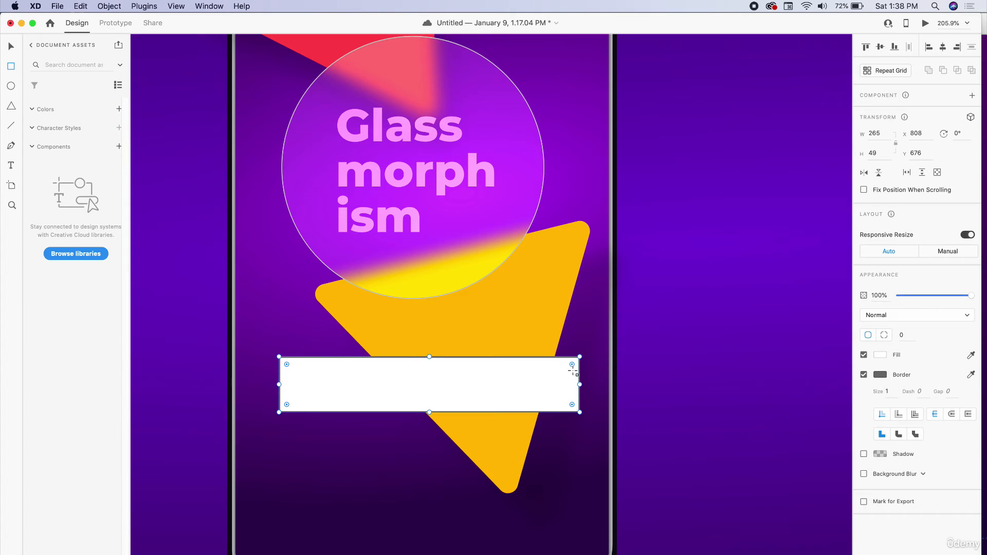
pyautogui.moveTo(572, 364); pyautogui.dragTo(538, 381)
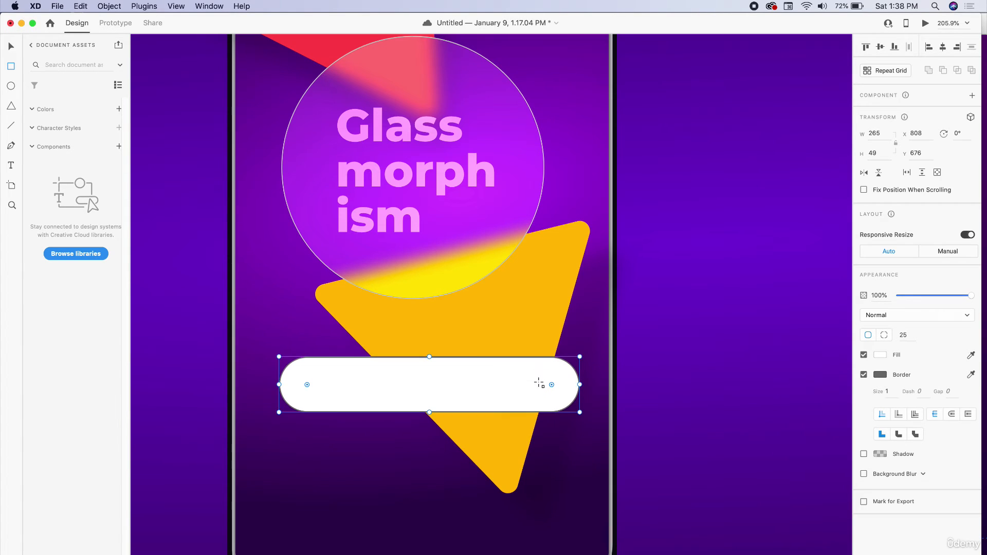
# - Make the rounded bar's border white (#FFFFFF) at 50% opacity
pyautogui.click(879, 374)
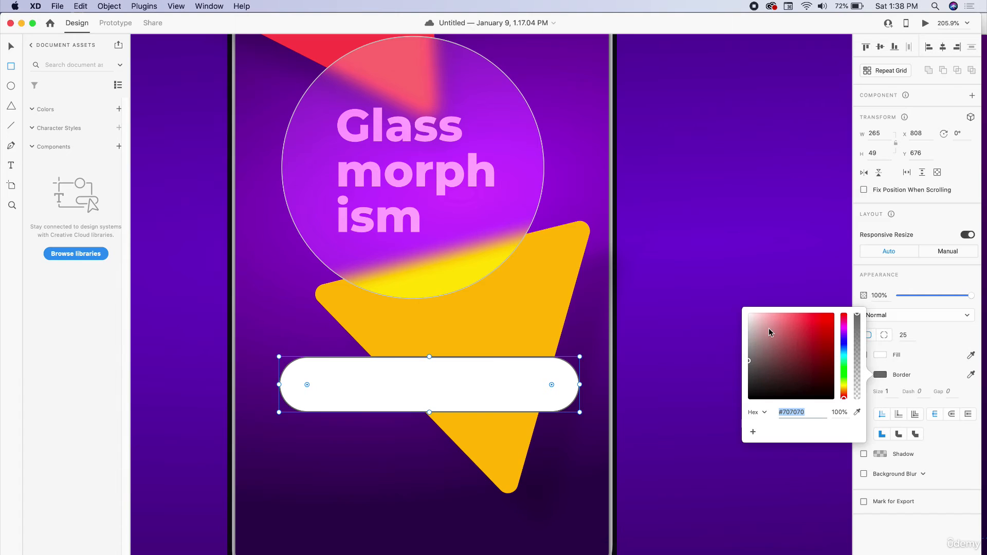
pyautogui.moveTo(770, 329); pyautogui.dragTo(735, 315)
pyautogui.click(840, 412)
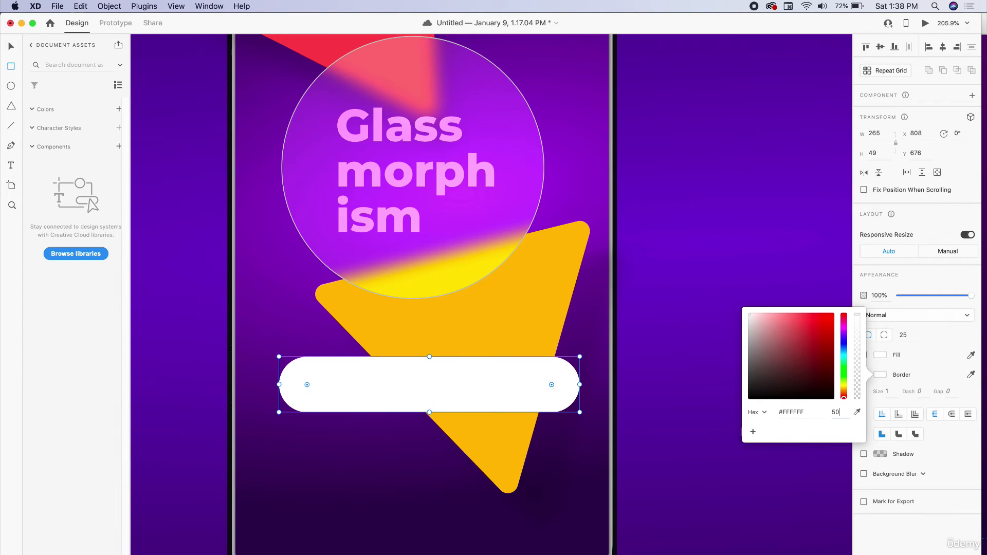
pyautogui.press('Return')
pyautogui.click(566, 396)
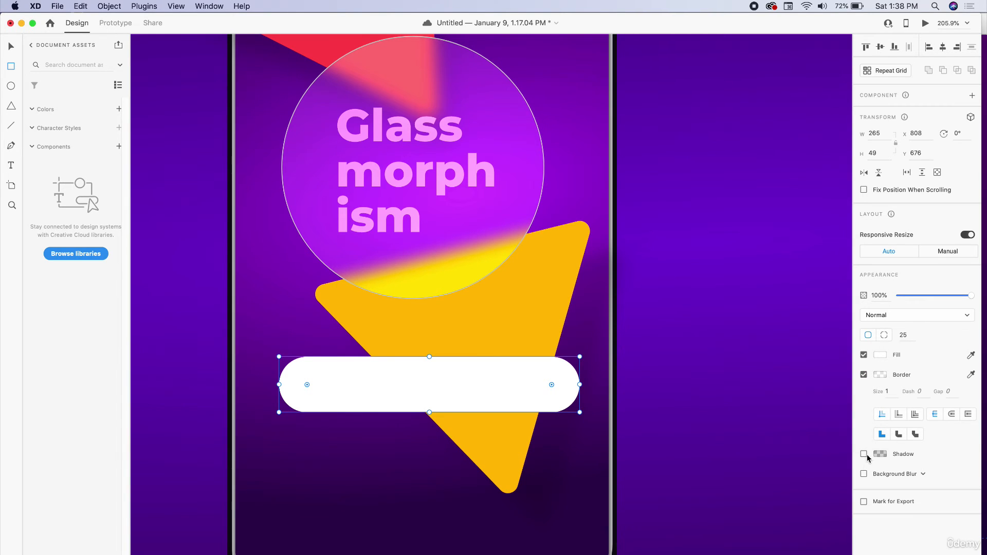
# - Turn on background blur for the rounded bar with an amount of 11 and make the bar slimmer
pyautogui.click(863, 473)
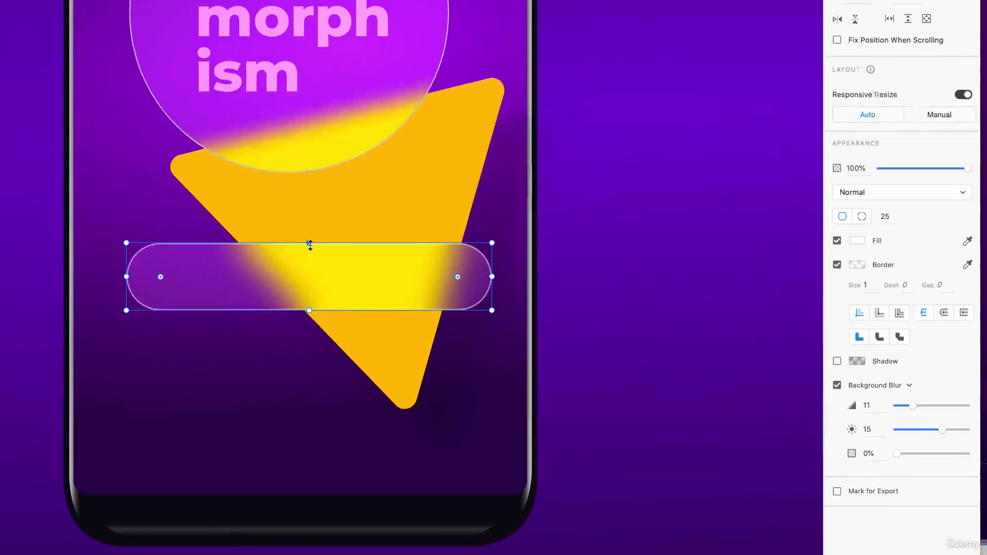
pyautogui.moveTo(429, 356); pyautogui.dragTo(430, 370)
pyautogui.moveTo(302, 250); pyautogui.dragTo(301, 252)
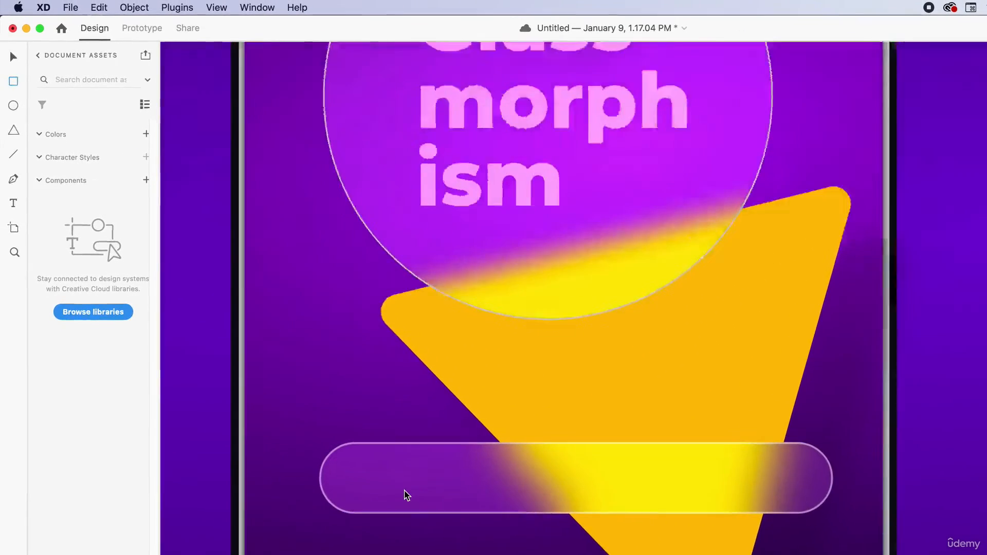
pyautogui.scroll(3, 404, 490)
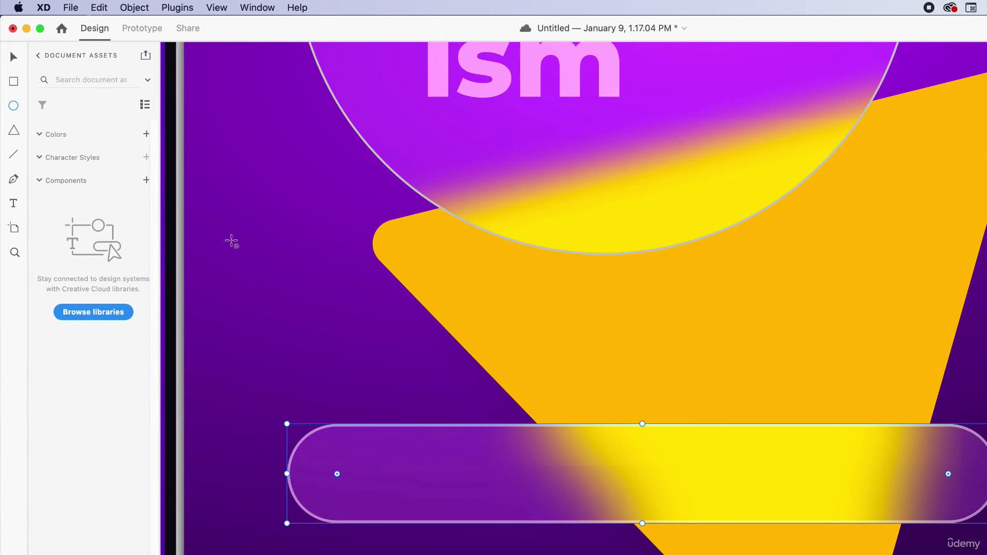
pyautogui.moveTo(286, 264); pyautogui.dragTo(390, 330)
pyautogui.press('Delete')
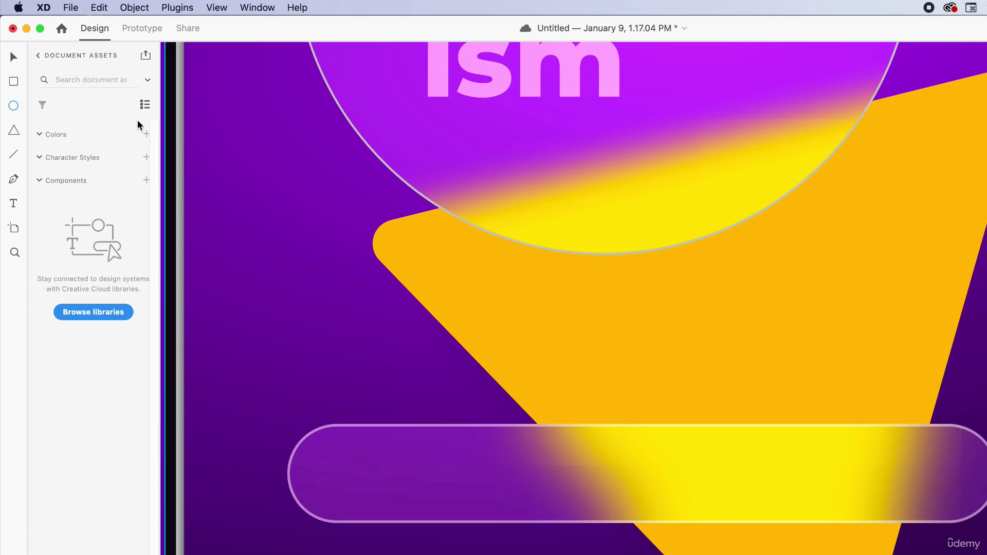
# - Draw a small rectangle inside the left end of the frosted bar and fully round its corners into a pill
pyautogui.click(14, 83)
pyautogui.moveTo(323, 441); pyautogui.dragTo(443, 506)
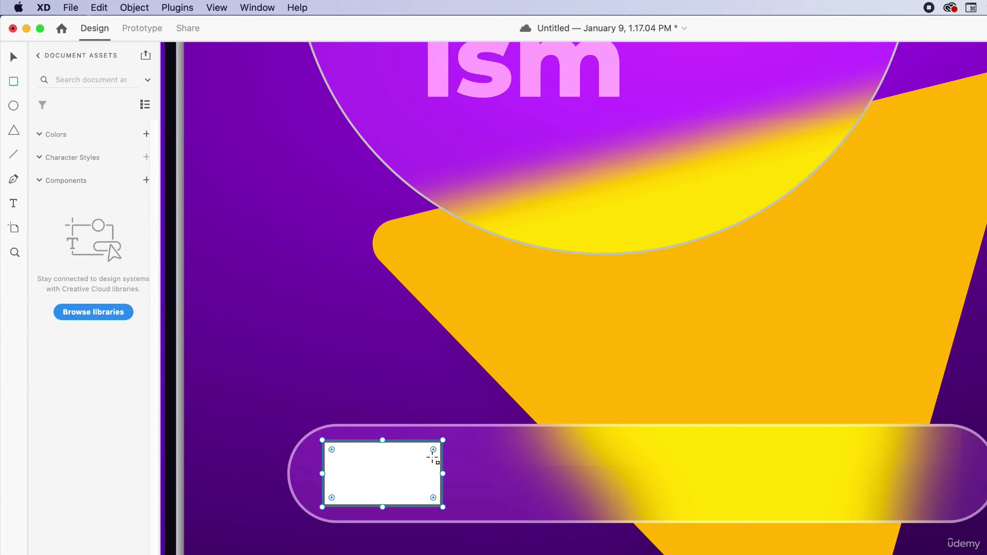
pyautogui.moveTo(433, 450); pyautogui.dragTo(406, 460)
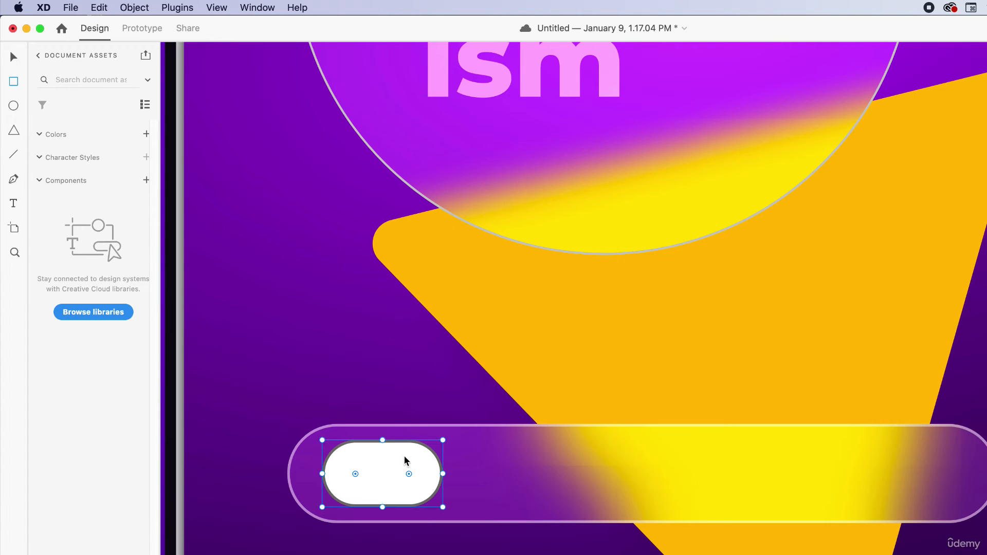
# - Delete the stray shape, then enlarge the small pill to about 49 by 29 and fit it into the bar's left end
pyautogui.click(387, 457)
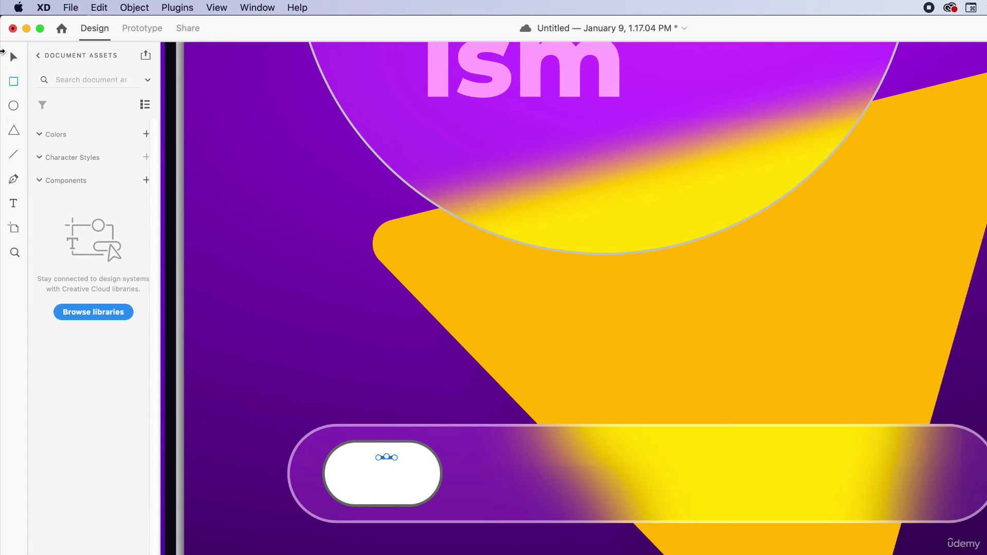
pyautogui.click(10, 56)
pyautogui.press('Delete')
pyautogui.moveTo(408, 480); pyautogui.dragTo(394, 480)
pyautogui.moveTo(430, 439); pyautogui.dragTo(441, 432)
pyautogui.moveTo(415, 464); pyautogui.dragTo(410, 471)
# - Set the small pill's white fill to 50% opacity and turn on its background blur
pyautogui.click(862, 292)
pyautogui.press('Tab')
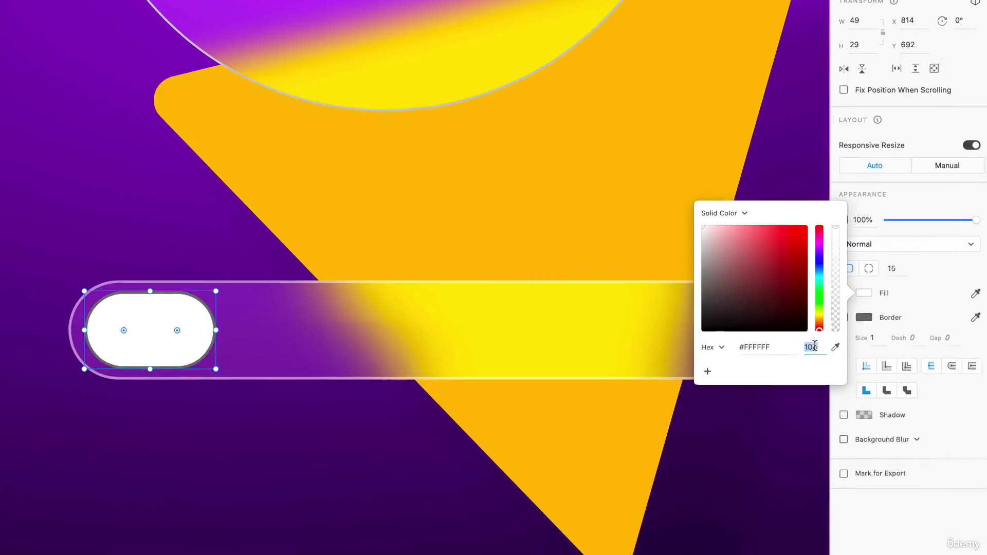
pyautogui.write('50')
pyautogui.press('Return')
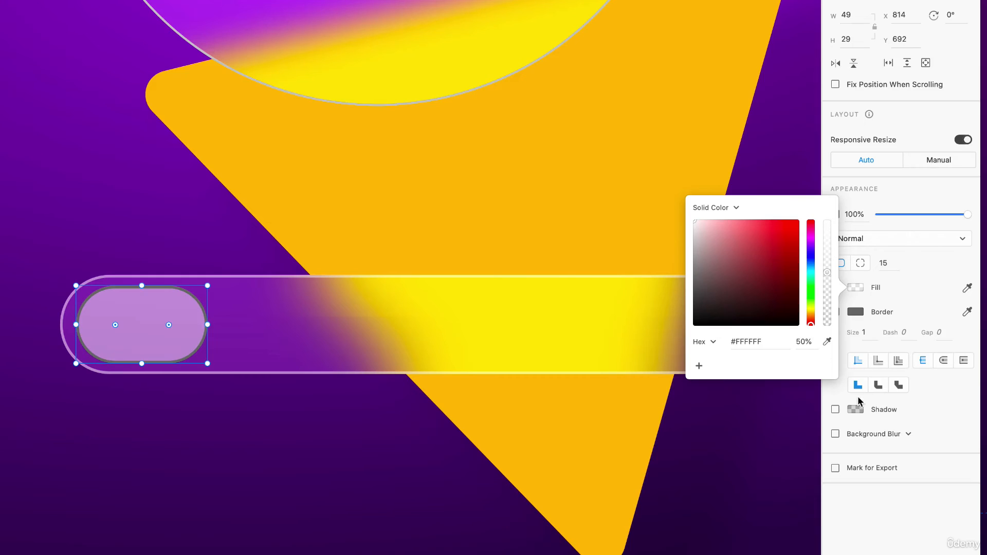
pyautogui.click(889, 551)
pyautogui.click(834, 434)
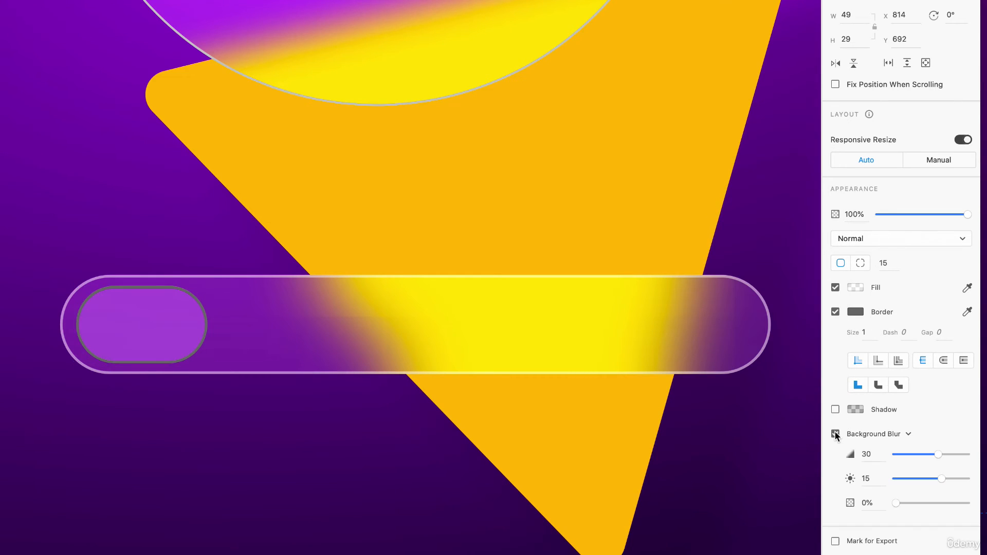
# - Make the small pill's border white and set its background blur to amount 26, brightness 6 and opacity 61%
pyautogui.moveTo(937, 454); pyautogui.dragTo(923, 503)
pyautogui.click(854, 312)
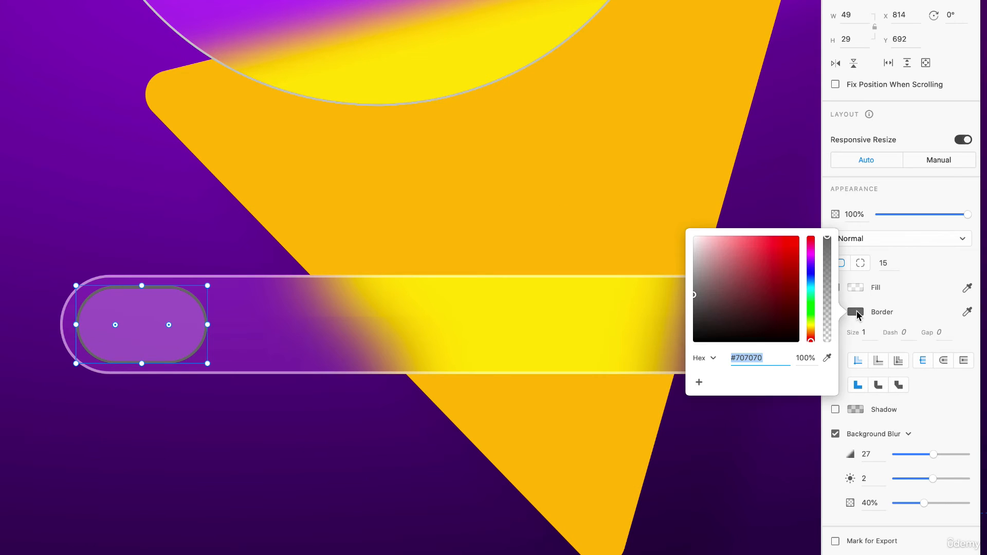
pyautogui.moveTo(736, 288); pyautogui.dragTo(672, 227)
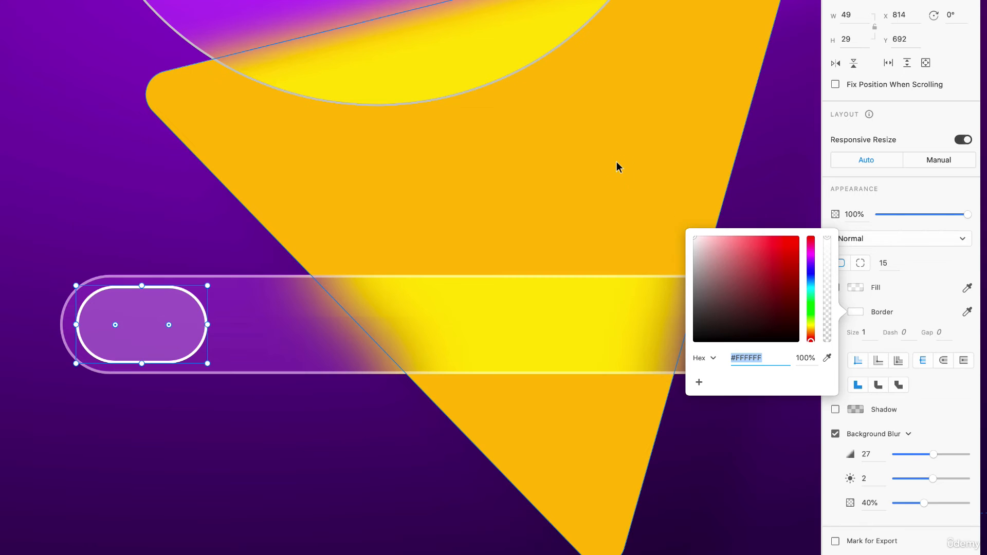
pyautogui.click(344, 218)
pyautogui.click(165, 329)
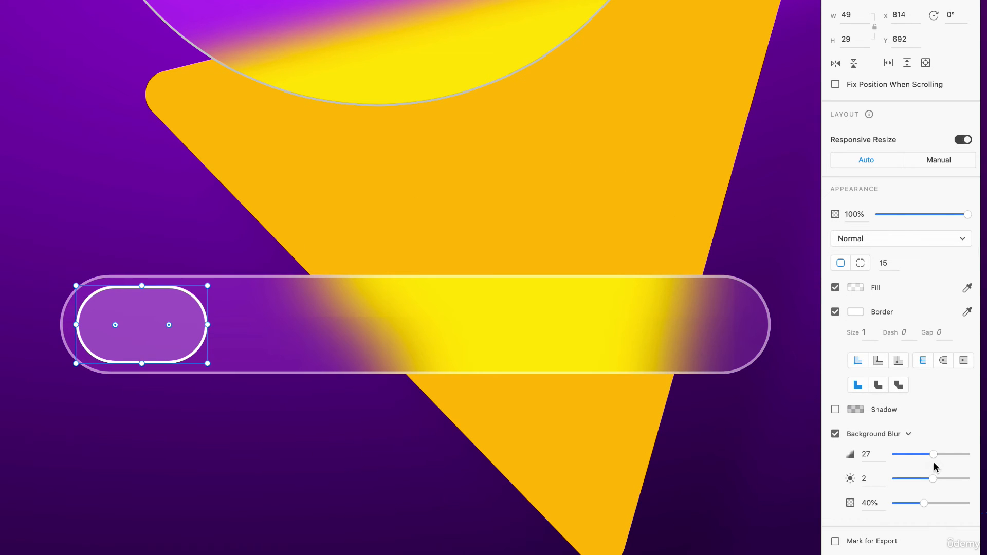
pyautogui.moveTo(933, 458)
pyautogui.mouseDown()
pyautogui.moveTo(957, 456)
pyautogui.moveTo(880, 460)
pyautogui.moveTo(931, 459)
pyautogui.mouseUp()
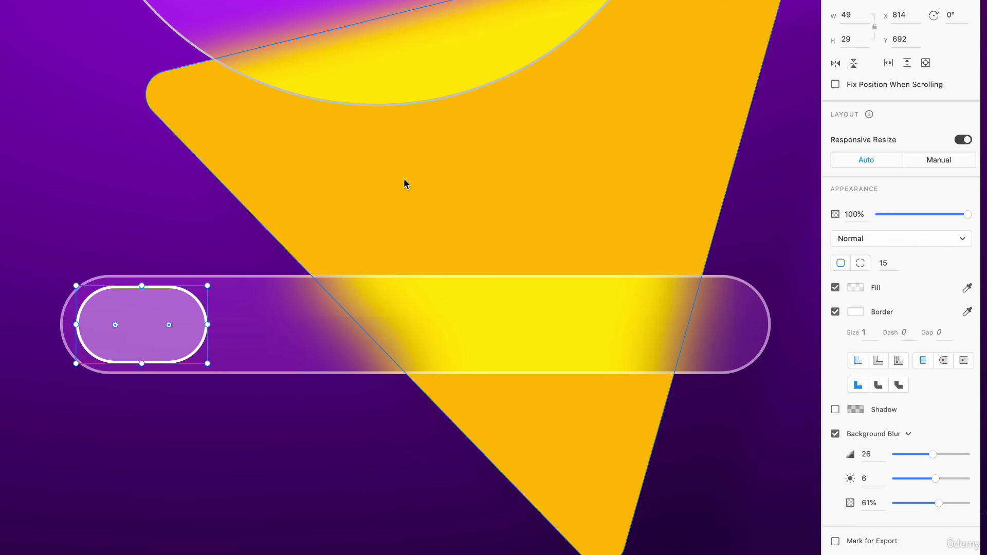
pyautogui.click(386, 166)
# - Shrink the small pill slightly inside the frosted bar and thin the bar's border
pyautogui.click(444, 317)
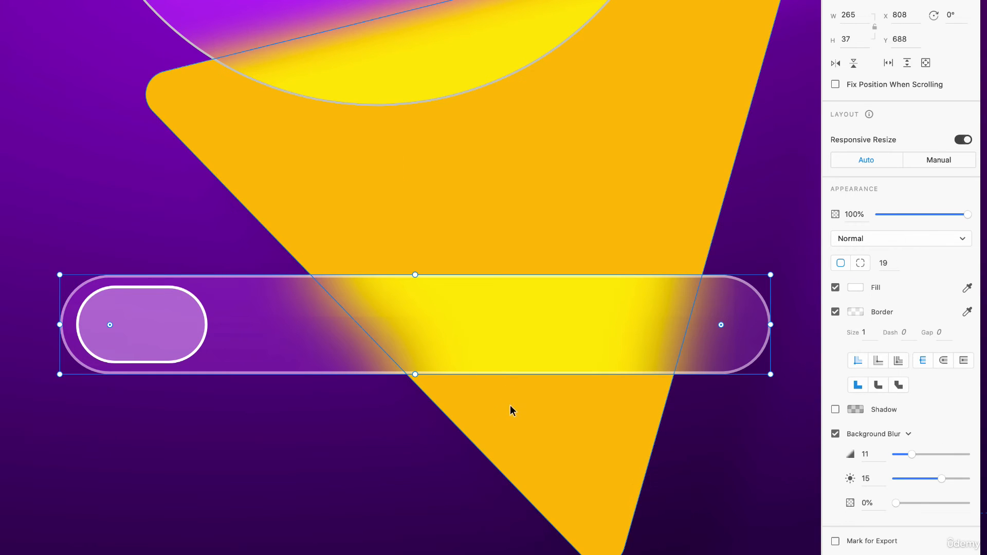
pyautogui.click(195, 201)
pyautogui.scroll(-4, 223, 366)
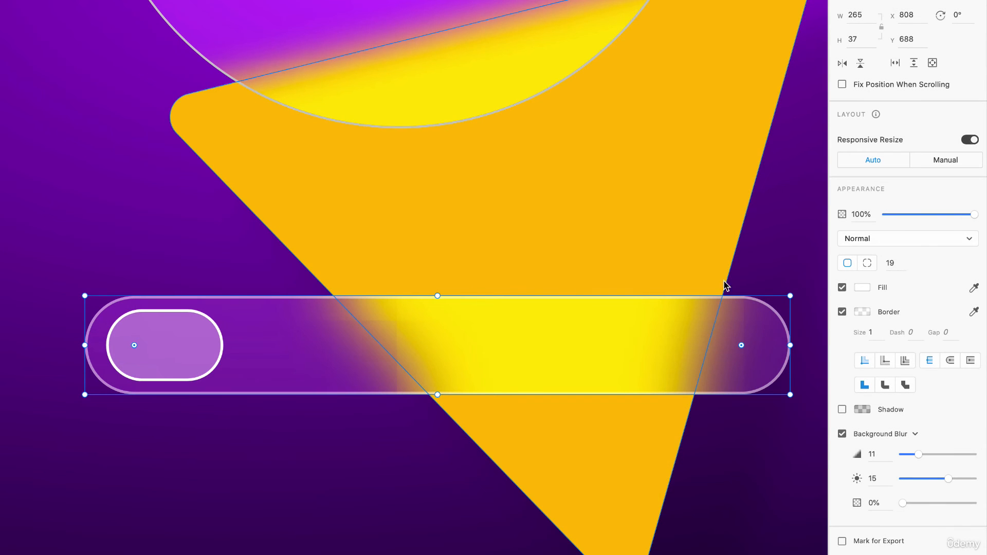
pyautogui.click(871, 334)
pyautogui.press('BackSpace')
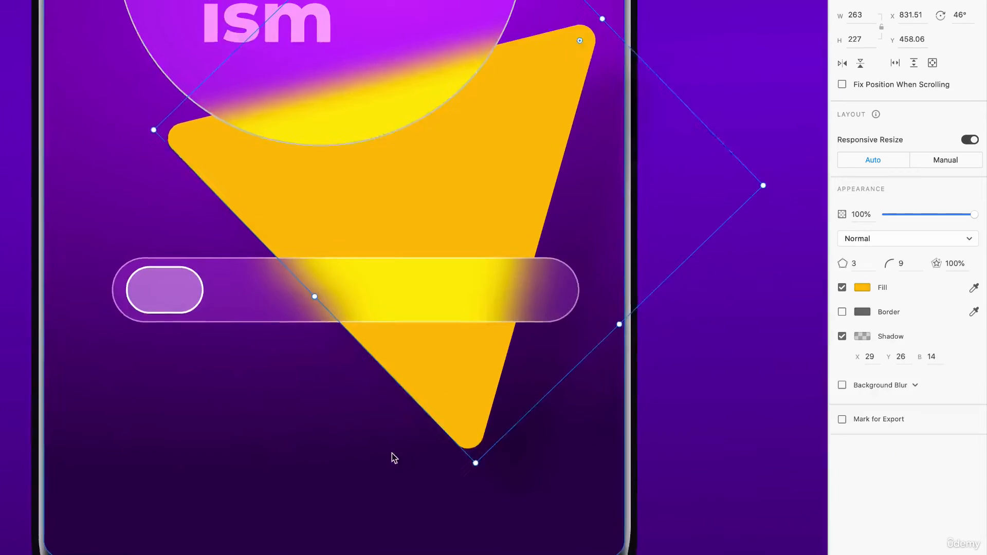
# - Add a white text reading $158,024 in the empty area below the frosted bar
pyautogui.scroll(5, 223, 502)
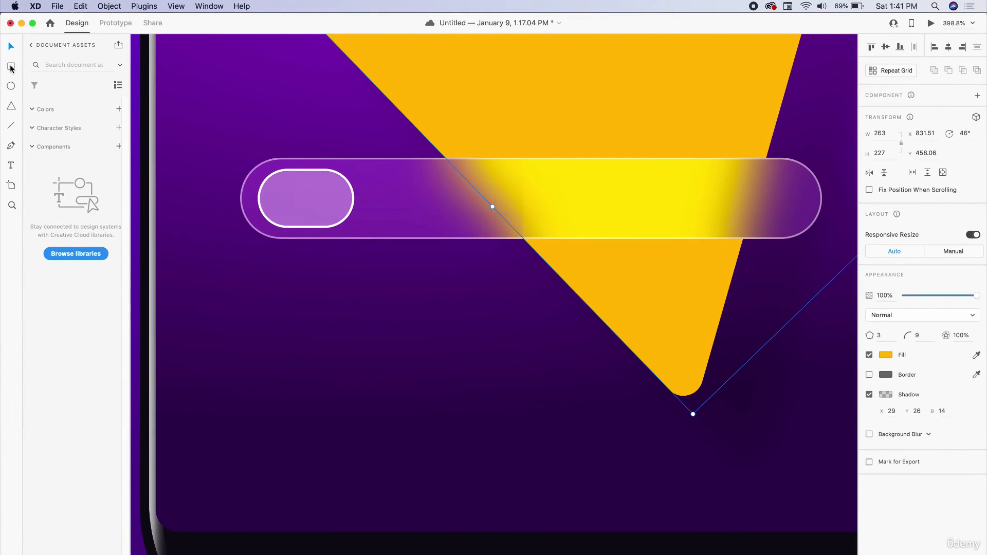
pyautogui.click(11, 165)
pyautogui.click(319, 370)
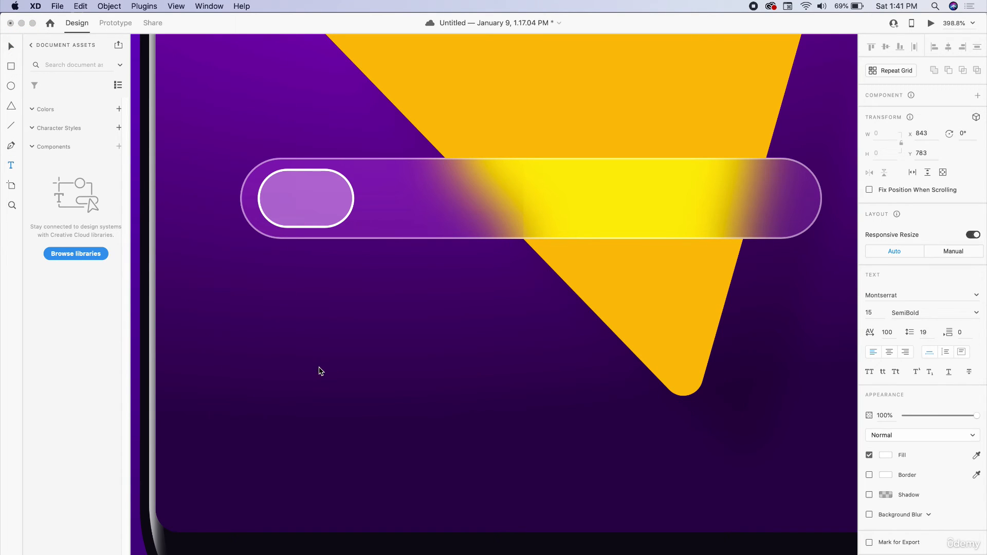
pyautogui.write('$15')
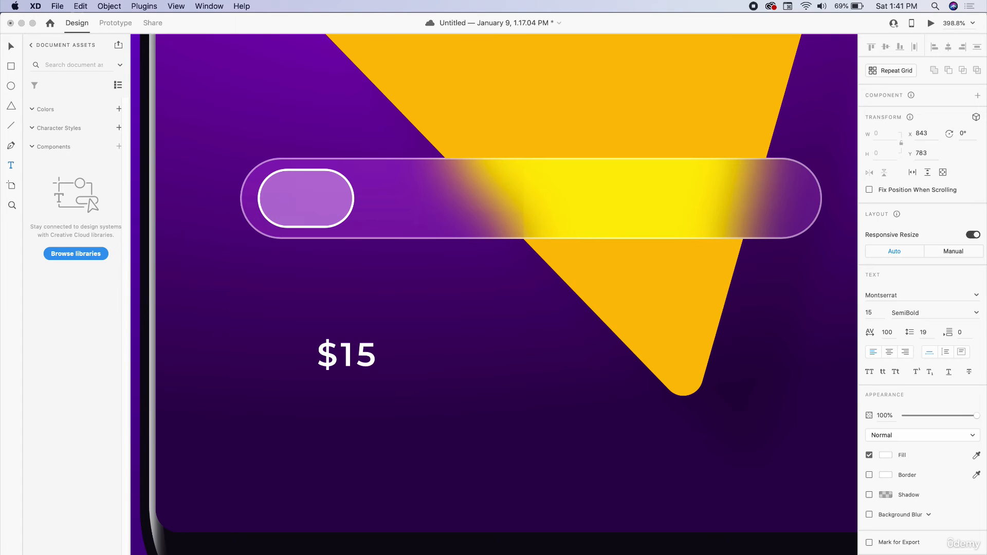
pyautogui.write('8,024')
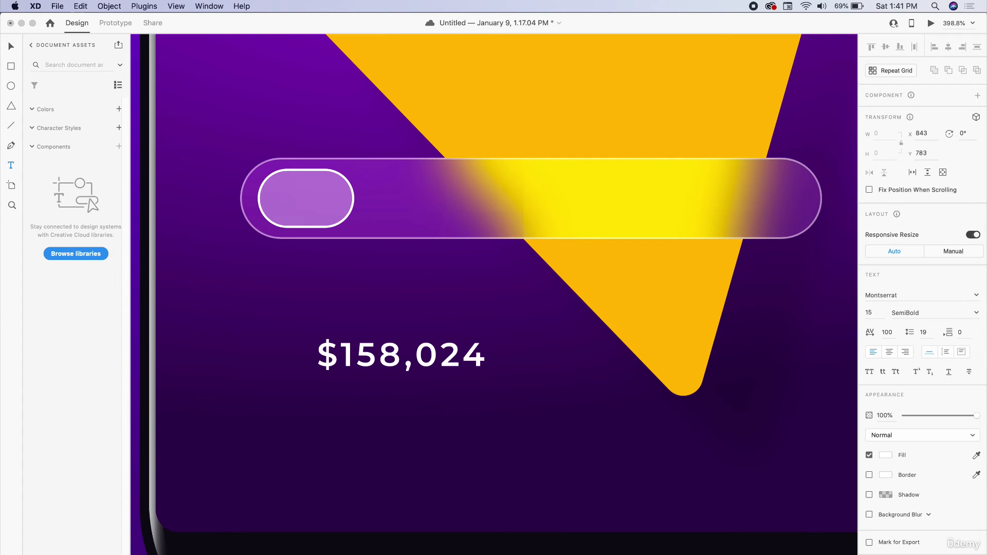
# - Set the $158,024 text's character spacing to 0 and its weight to ExtraBold
pyautogui.click(432, 371)
pyautogui.doubleClick(434, 358)
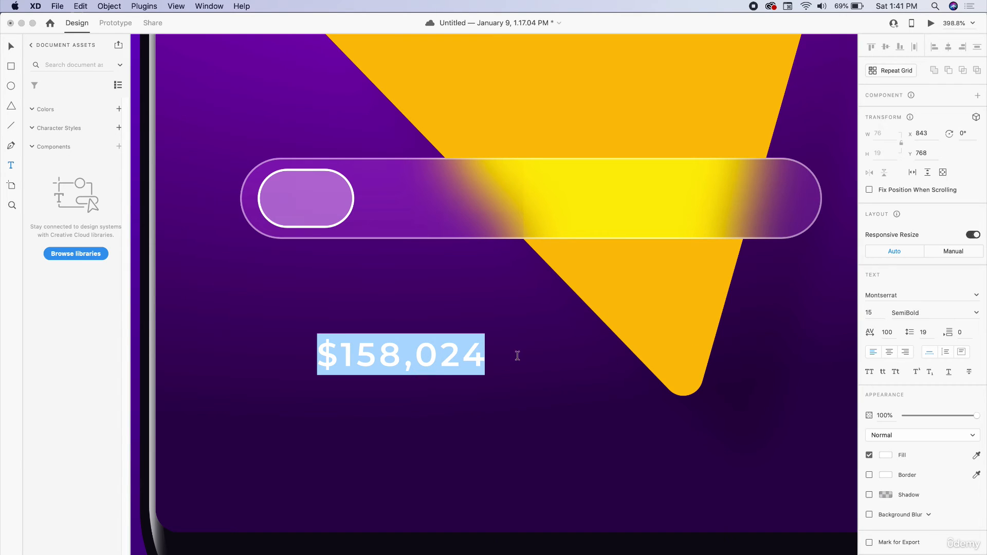
pyautogui.click(892, 336)
pyautogui.write('0')
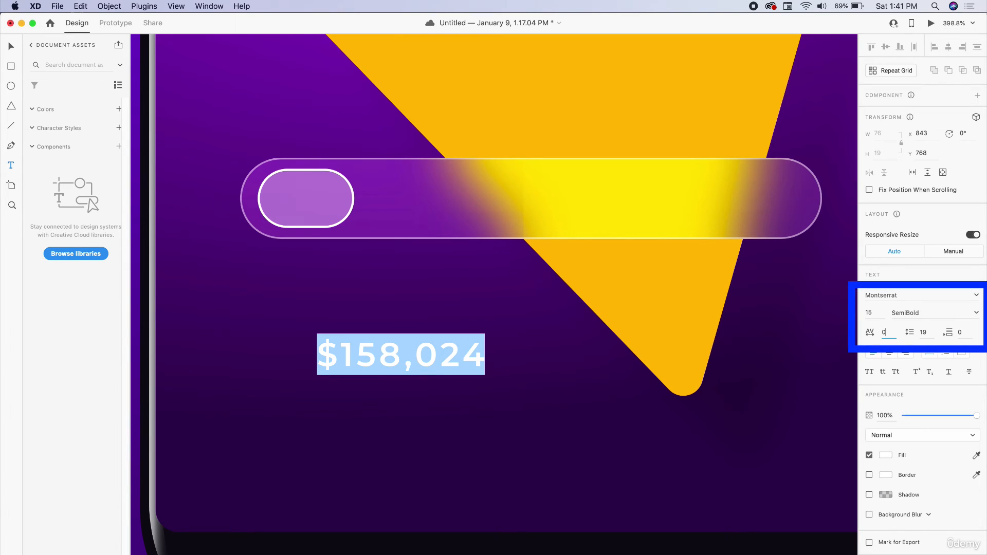
pyautogui.press('Return')
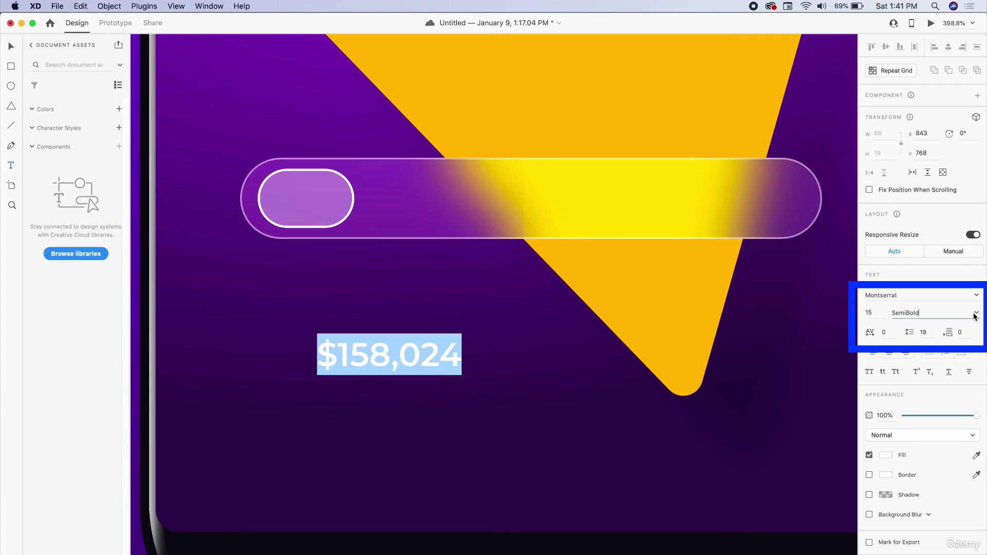
pyautogui.click(975, 312)
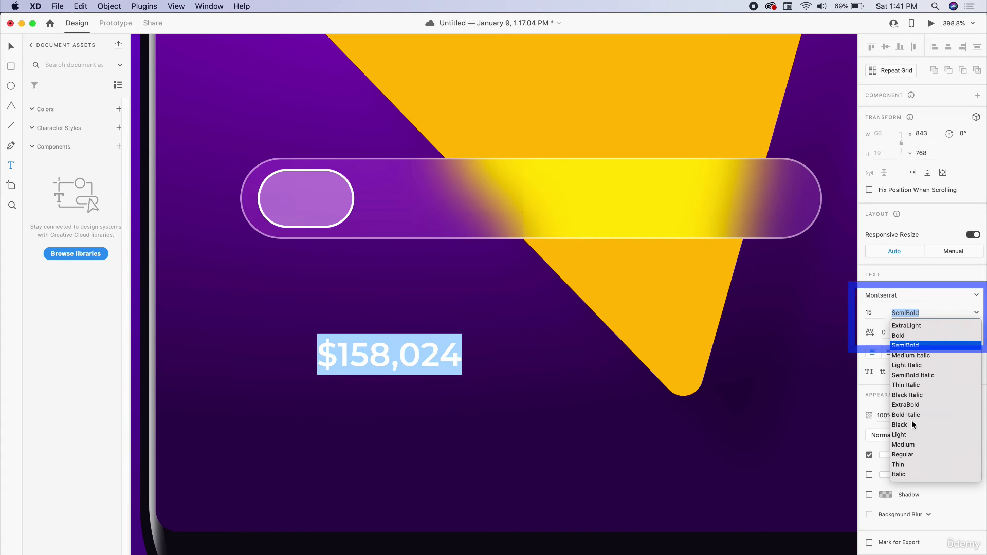
pyautogui.click(911, 406)
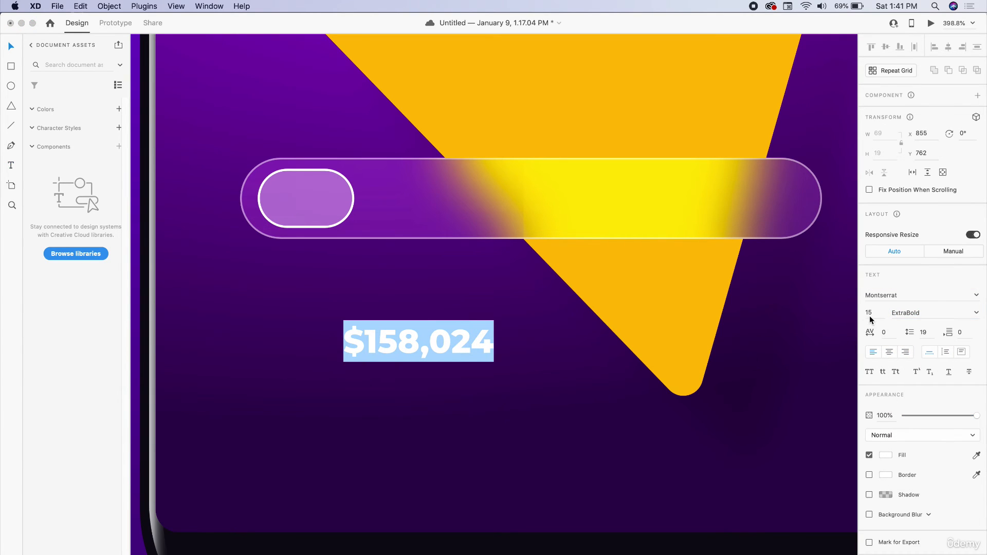
# - Set the $158,024 text's font size to 33 and place it just under the frosted bar
pyautogui.moveTo(874, 313); pyautogui.dragTo(859, 312)
pyautogui.write('44')
pyautogui.press('Return')
pyautogui.click(11, 46)
pyautogui.click(251, 79)
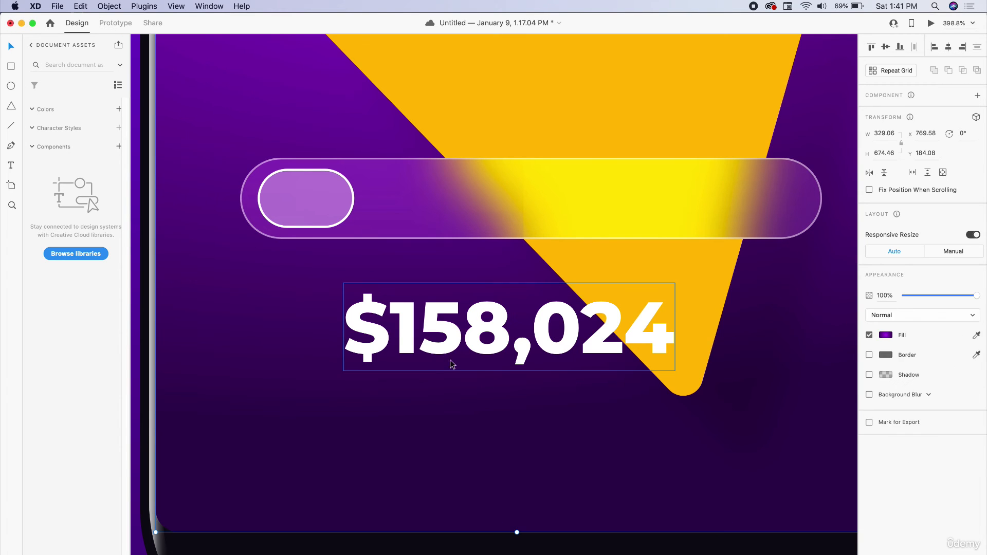
pyautogui.moveTo(452, 363)
pyautogui.mouseDown()
pyautogui.moveTo(401, 363)
pyautogui.moveTo(467, 371)
pyautogui.moveTo(523, 353)
pyautogui.moveTo(571, 404)
pyautogui.moveTo(458, 369)
pyautogui.mouseUp()
pyautogui.scroll(-5, 404, 363)
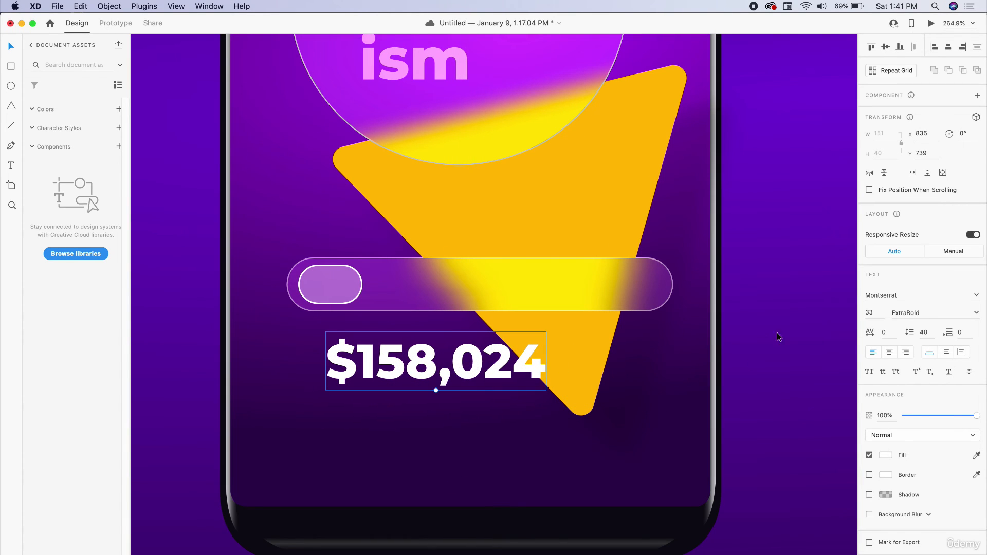
# - Give the amount text a 0.5 border and a 21 background blur with brightness 50 and opacity 51%, placed over the triangle's lower tip
pyautogui.click(869, 474)
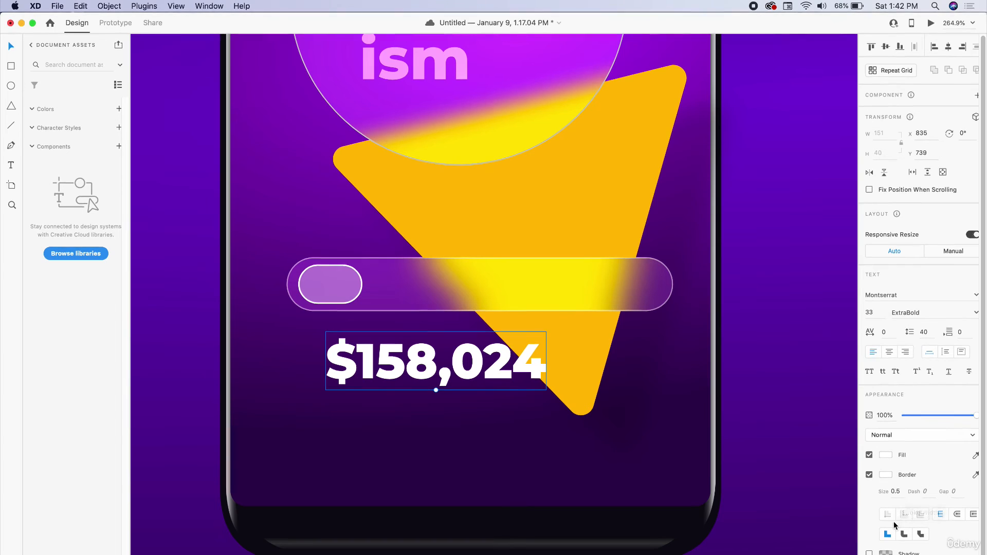
pyautogui.click(869, 514)
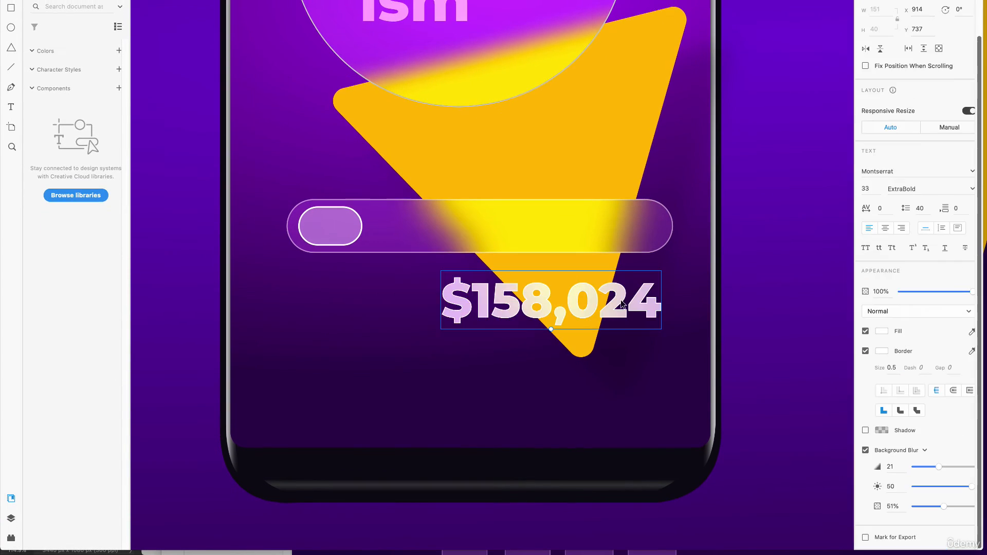
pyautogui.moveTo(617, 310)
pyautogui.mouseDown()
pyautogui.moveTo(513, 149)
pyautogui.moveTo(472, 161)
pyautogui.moveTo(579, 254)
pyautogui.moveTo(633, 333)
pyautogui.moveTo(613, 322)
pyautogui.mouseUp()
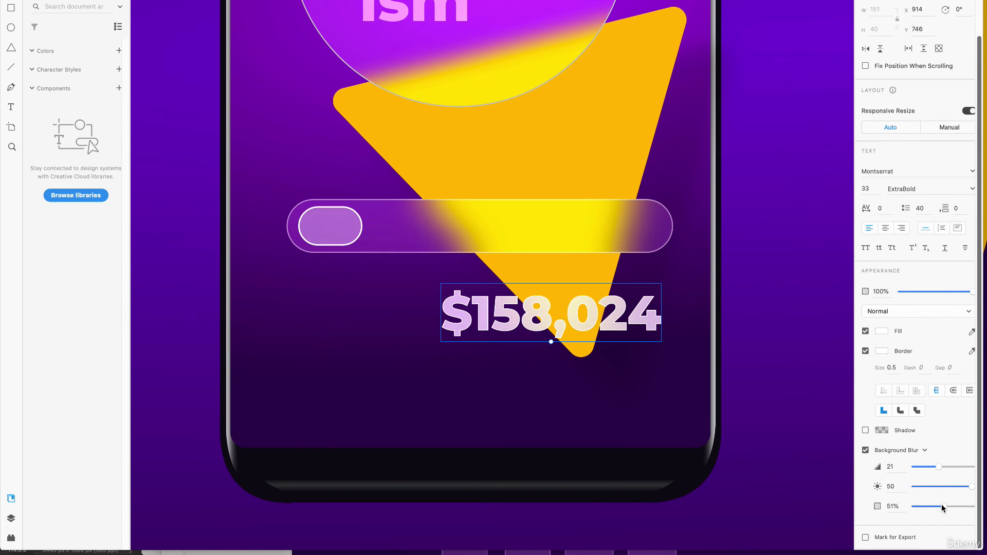
# - Set the amount text's background blur to 14, brightness 41 and opacity 32%, and move it under the bar's left part
pyautogui.moveTo(942, 508)
pyautogui.mouseDown()
pyautogui.moveTo(916, 506)
pyautogui.moveTo(932, 506)
pyautogui.mouseUp()
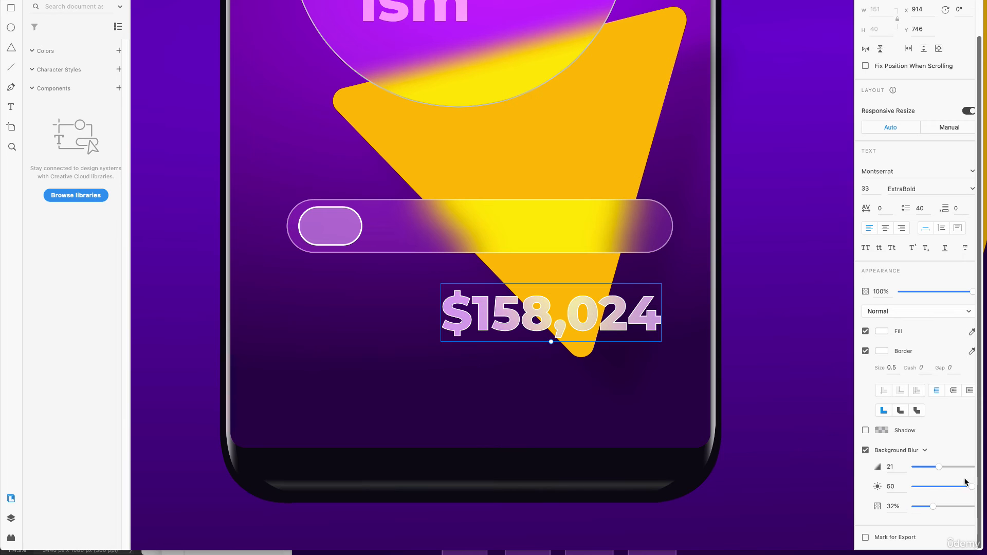
pyautogui.click(968, 486)
pyautogui.moveTo(938, 467); pyautogui.dragTo(919, 468)
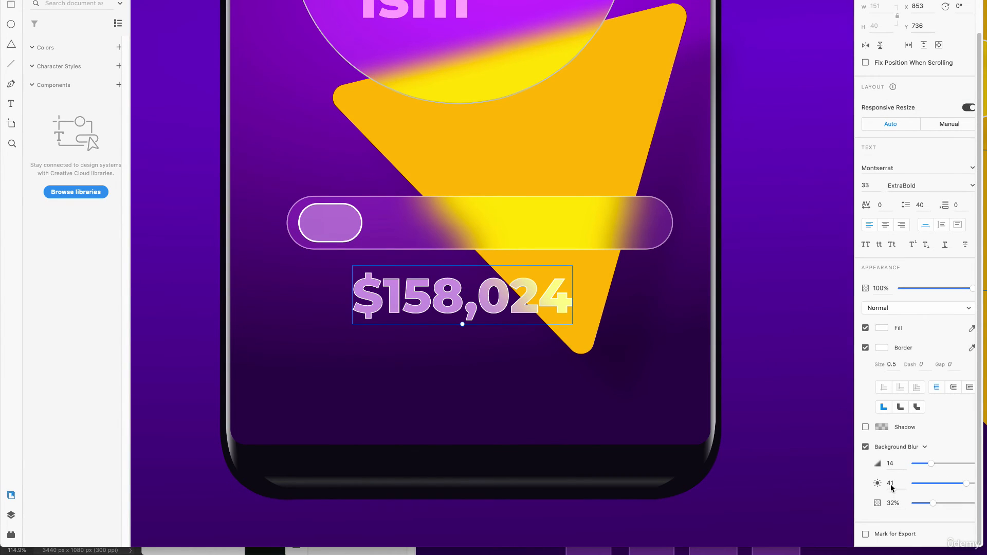
pyautogui.moveTo(562, 303); pyautogui.dragTo(505, 307)
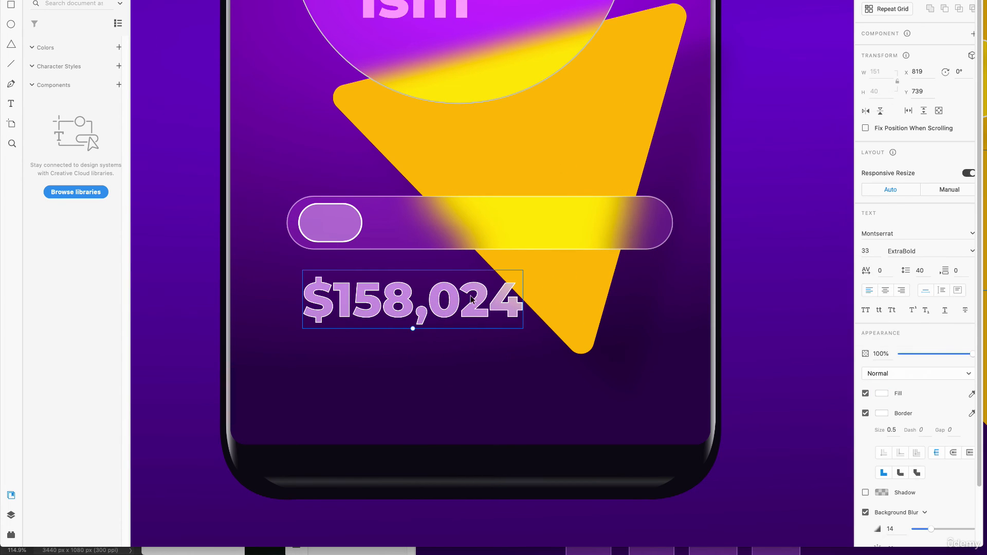
# - Reduce the opacity of the amount text's white border to 50% and deselect the text
pyautogui.click(880, 414)
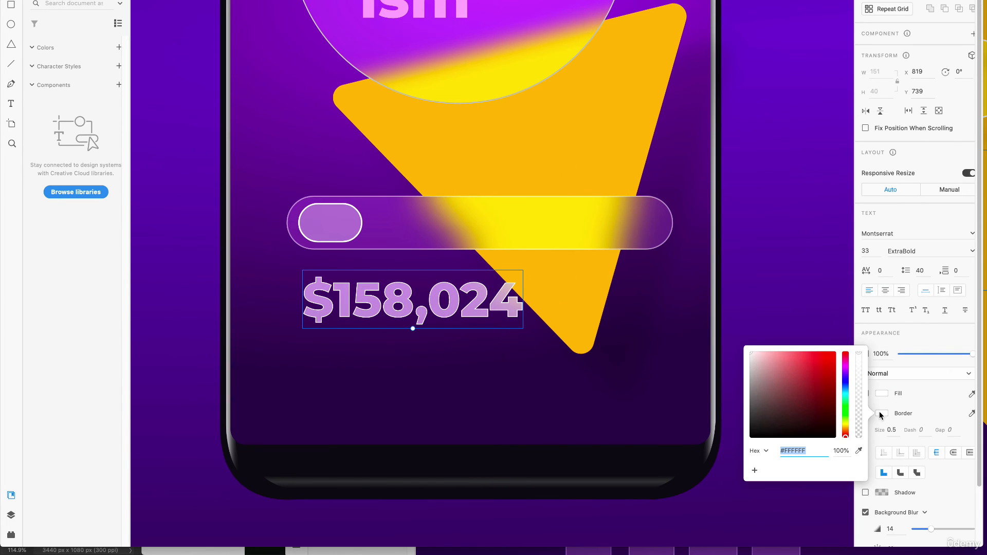
pyautogui.click(847, 450)
pyautogui.write('50')
pyautogui.press('Return')
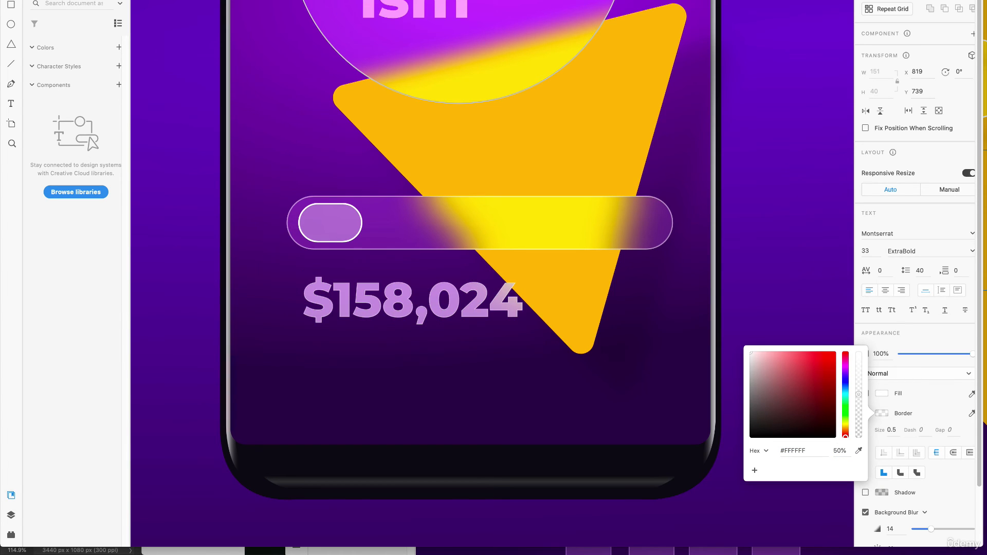
pyautogui.click(761, 271)
pyautogui.click(754, 267)
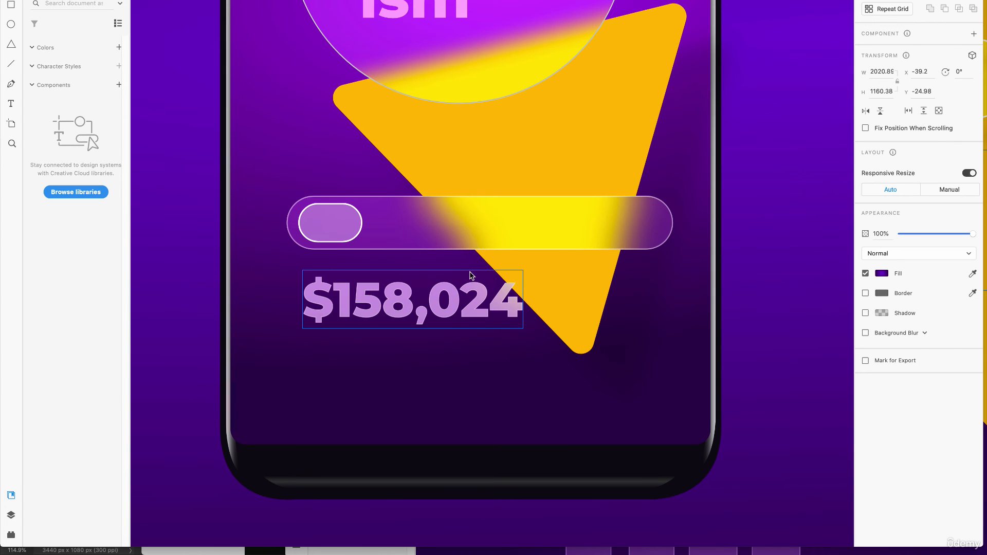
# - Draw a narrow upright rectangle about 22 by 72 below the amount text and turn on its background blur
pyautogui.press('r')
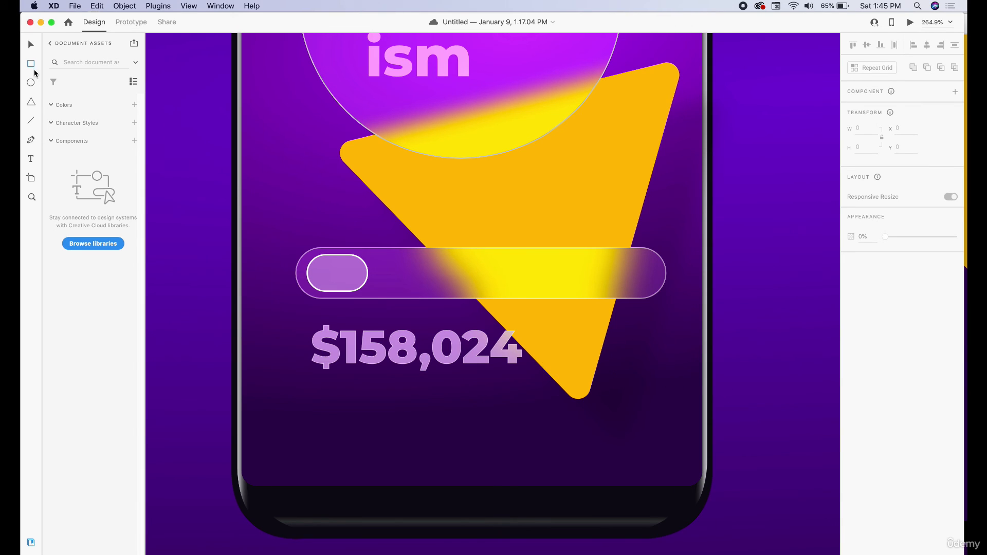
pyautogui.moveTo(373, 380); pyautogui.dragTo(397, 486)
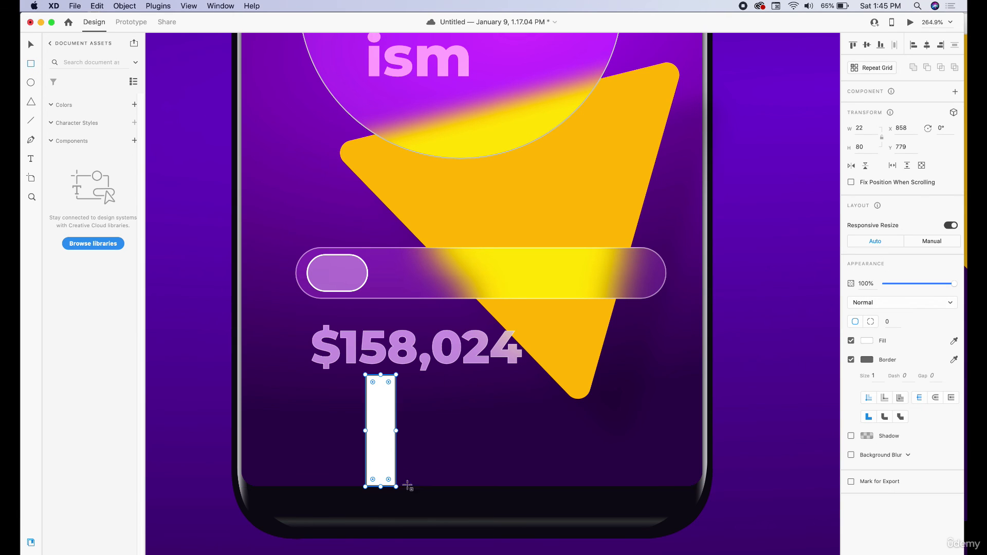
pyautogui.moveTo(381, 375); pyautogui.dragTo(381, 385)
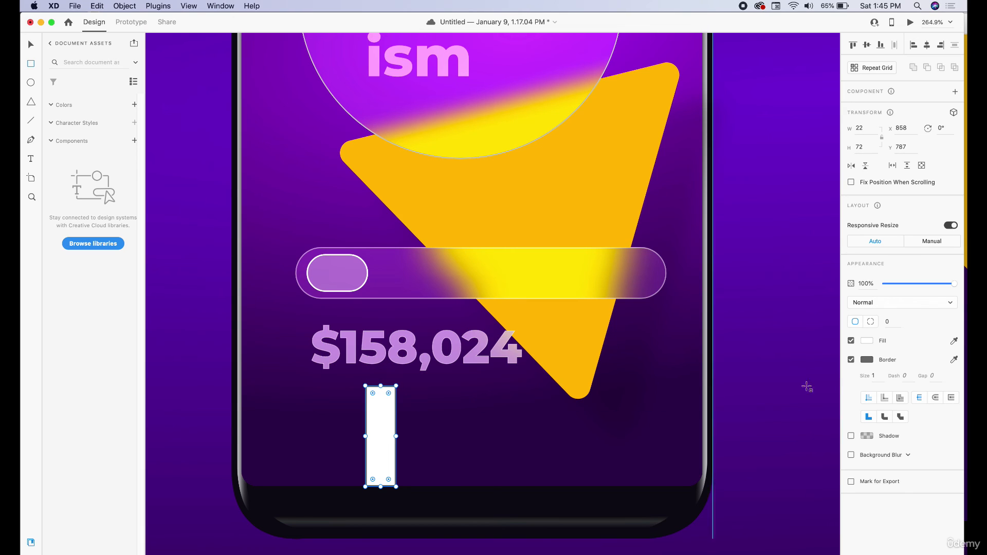
pyautogui.click(851, 455)
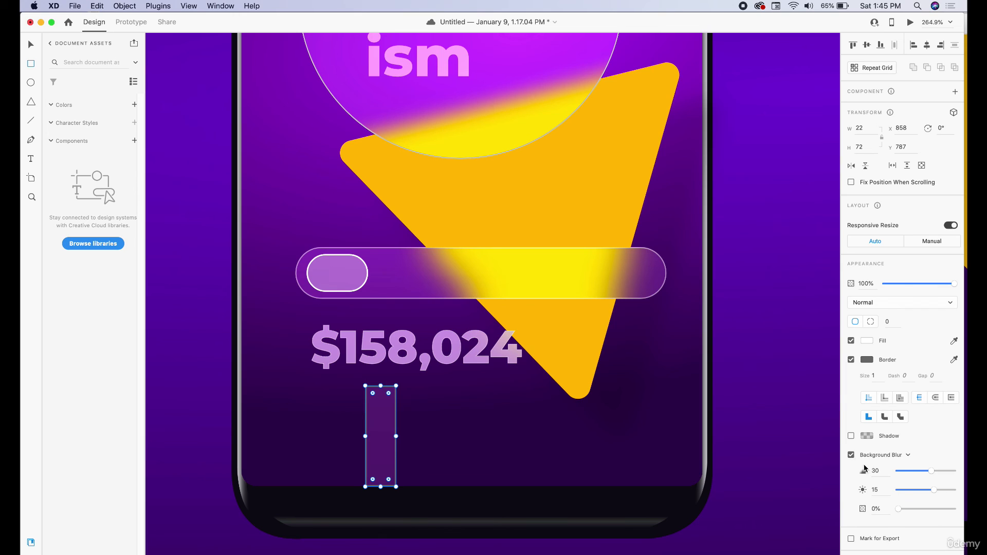
# - Give the narrow rectangle a white border at 50% opacity with a thickness of 0.5
pyautogui.click(869, 361)
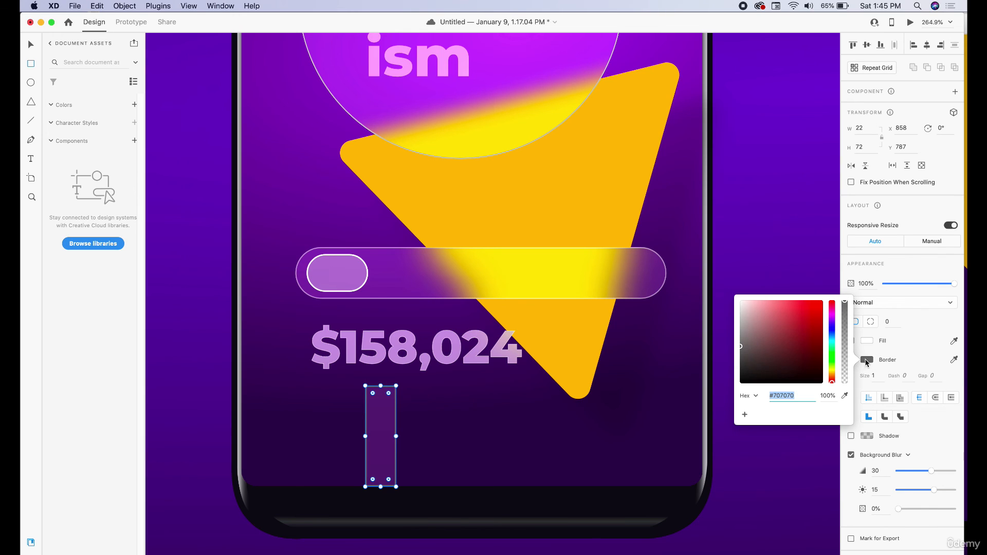
pyautogui.click(826, 396)
pyautogui.write('50')
pyautogui.press('Return')
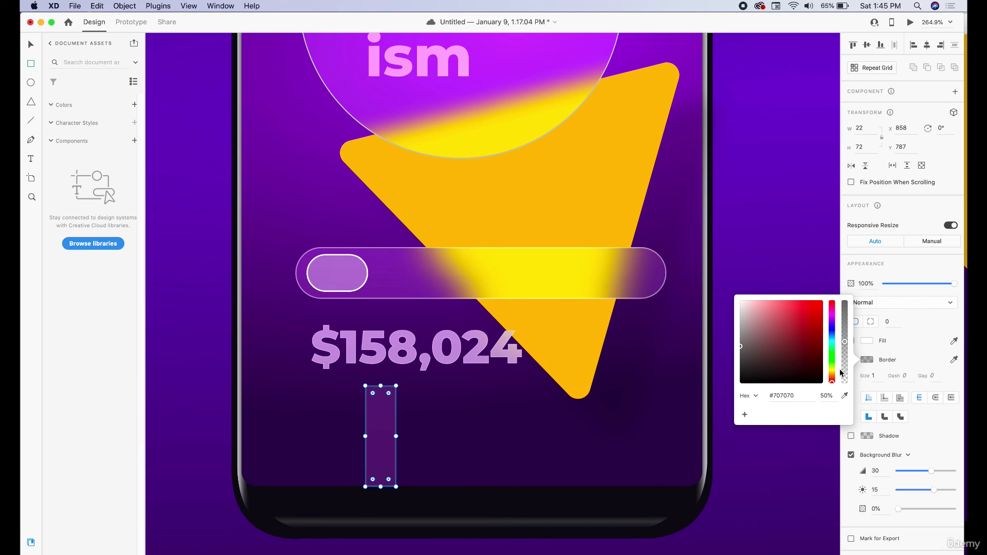
pyautogui.click(872, 373)
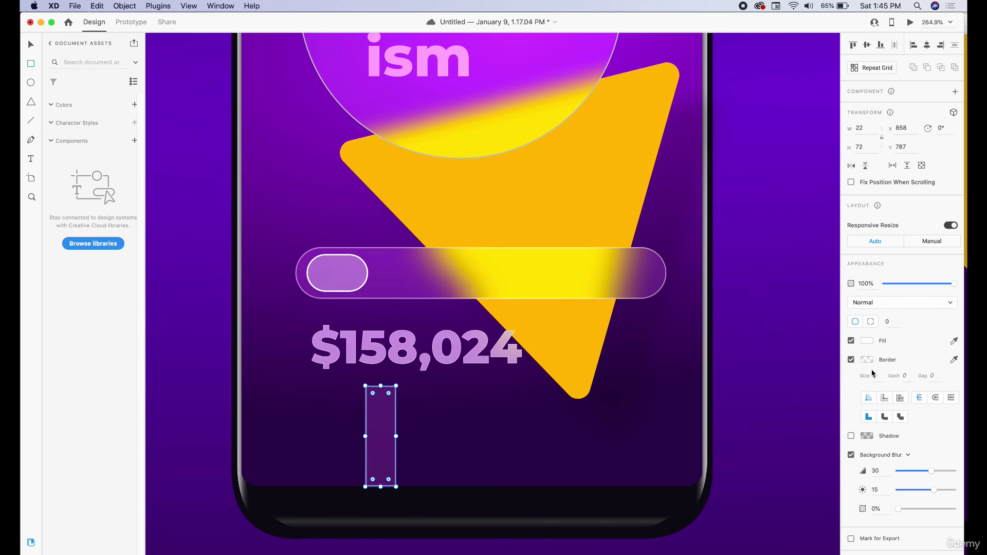
pyautogui.click(873, 375)
pyautogui.write('.5')
pyautogui.press('Return')
pyautogui.press('super+equal')
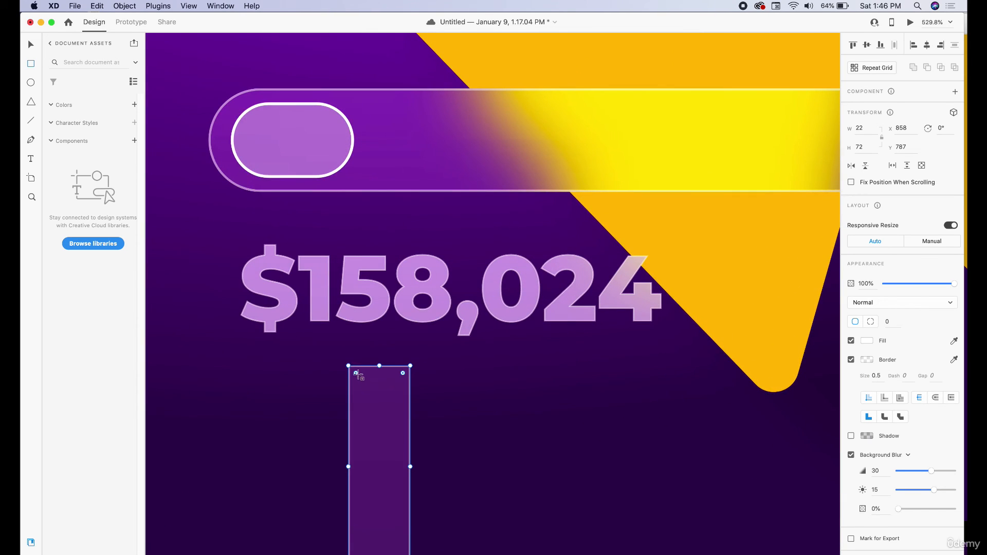
# - Round the two upper corners of the narrow rectangle to a radius of 3, keeping the lower corners square
pyautogui.scroll(3, 361, 408)
pyautogui.scroll(-3, 362, 410)
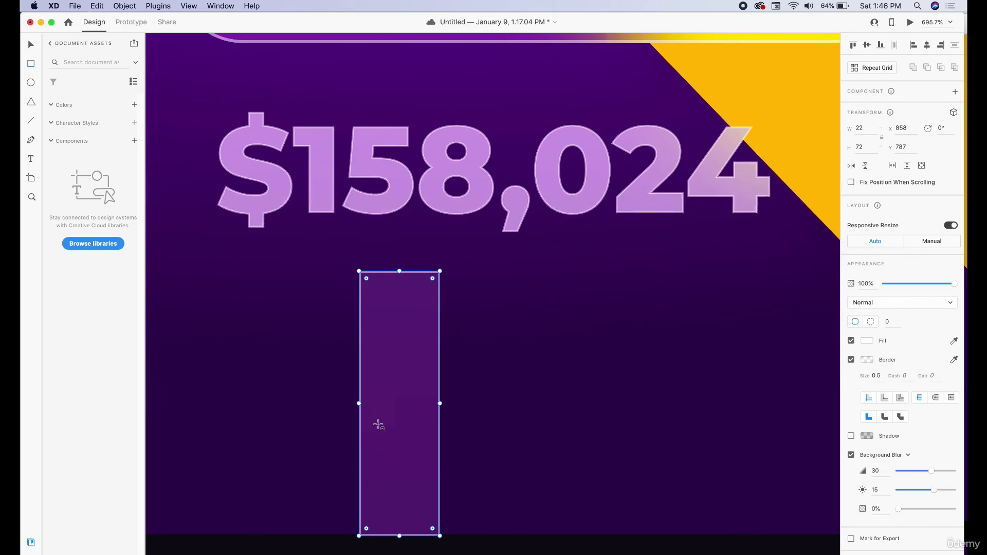
pyautogui.scroll(1, 378, 425)
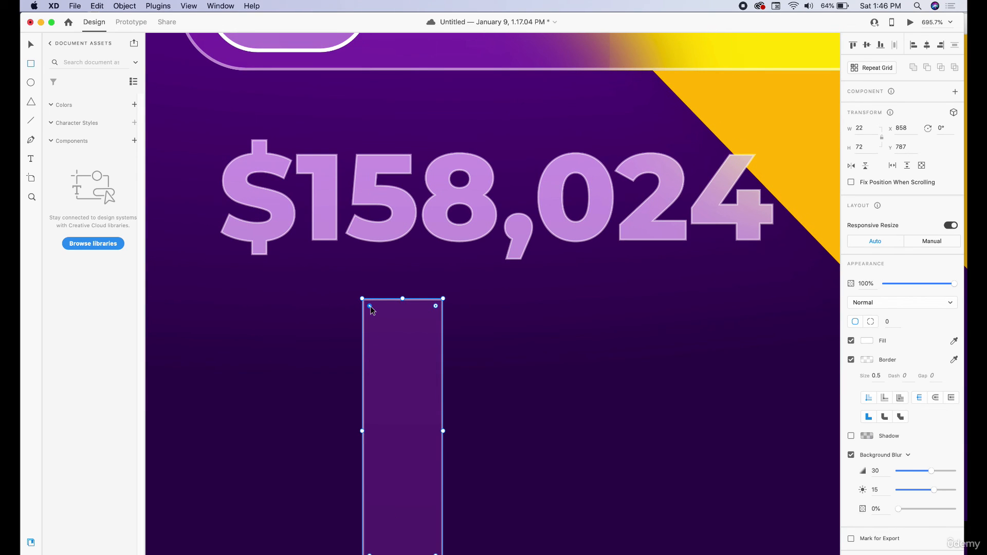
pyautogui.moveTo(372, 309); pyautogui.dragTo(375, 311)
pyautogui.moveTo(437, 307); pyautogui.dragTo(437, 307)
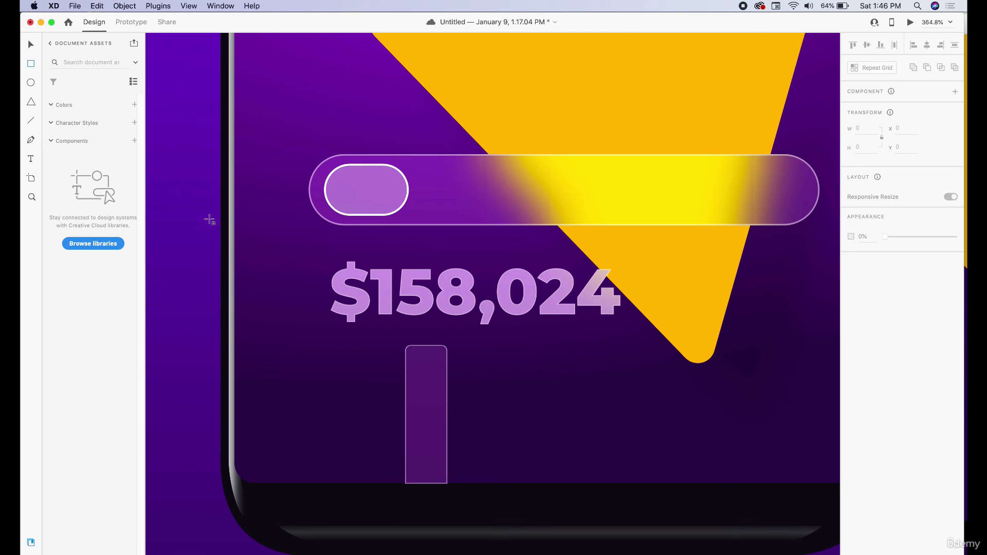
# - Draw a wide rectangle about 251 by 50 across the narrow bar, fill it with bright green and remove its border
pyautogui.moveTo(278, 368)
pyautogui.mouseDown()
pyautogui.moveTo(744, 468)
pyautogui.moveTo(762, 462)
pyautogui.mouseUp()
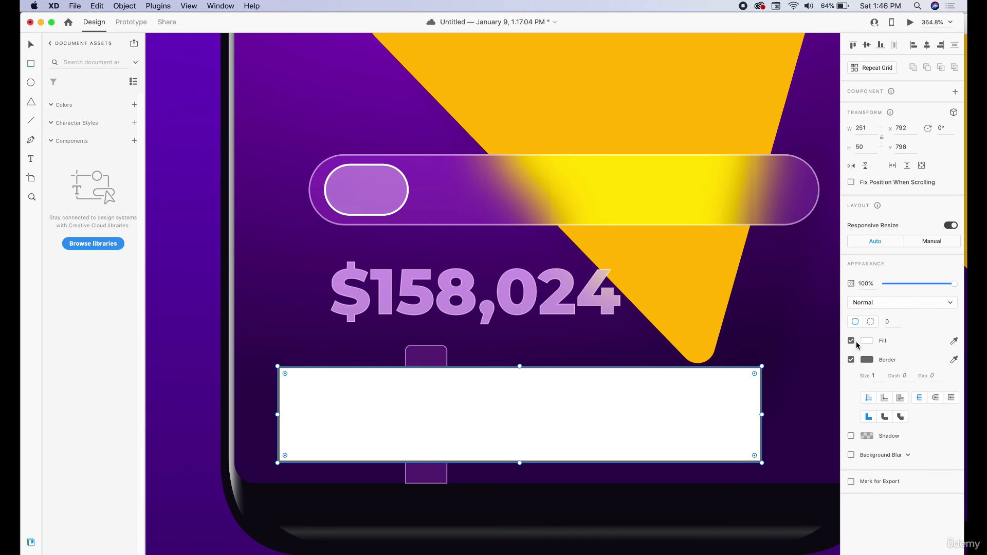
pyautogui.click(865, 341)
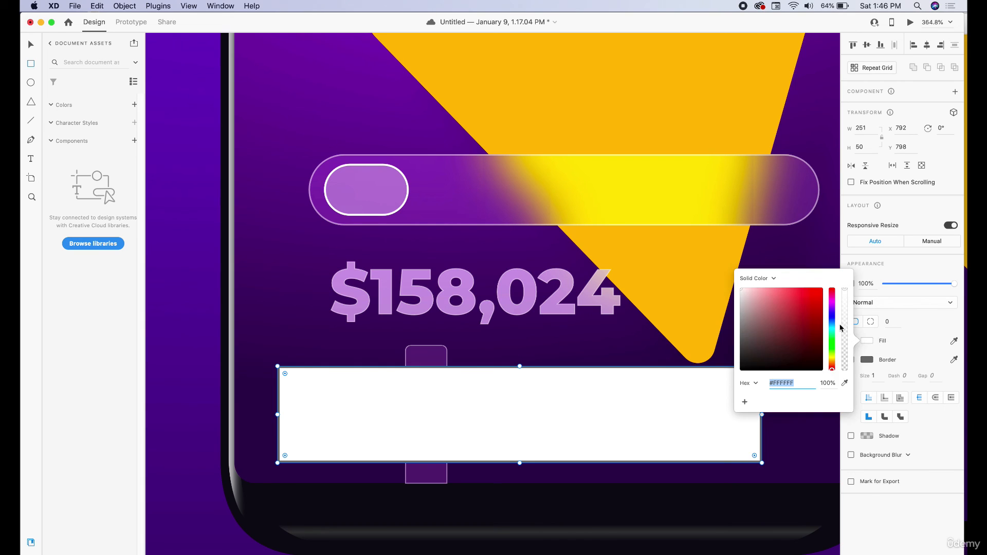
pyautogui.click(833, 337)
pyautogui.click(801, 291)
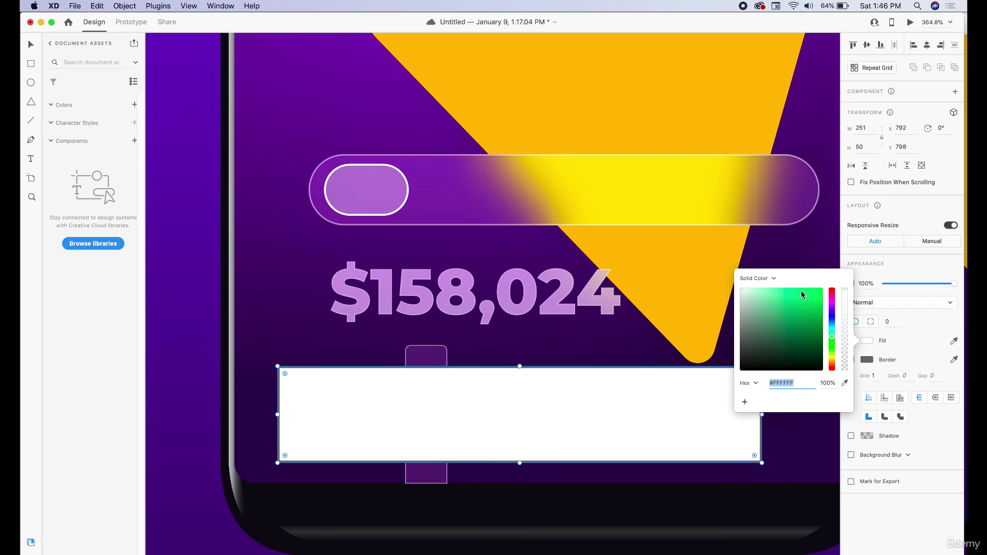
pyautogui.click(632, 343)
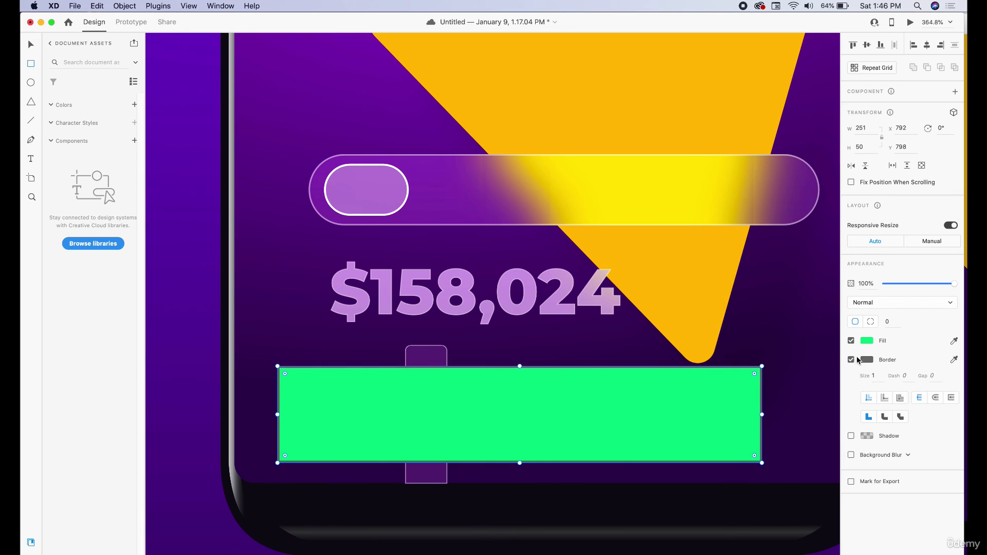
pyautogui.click(851, 360)
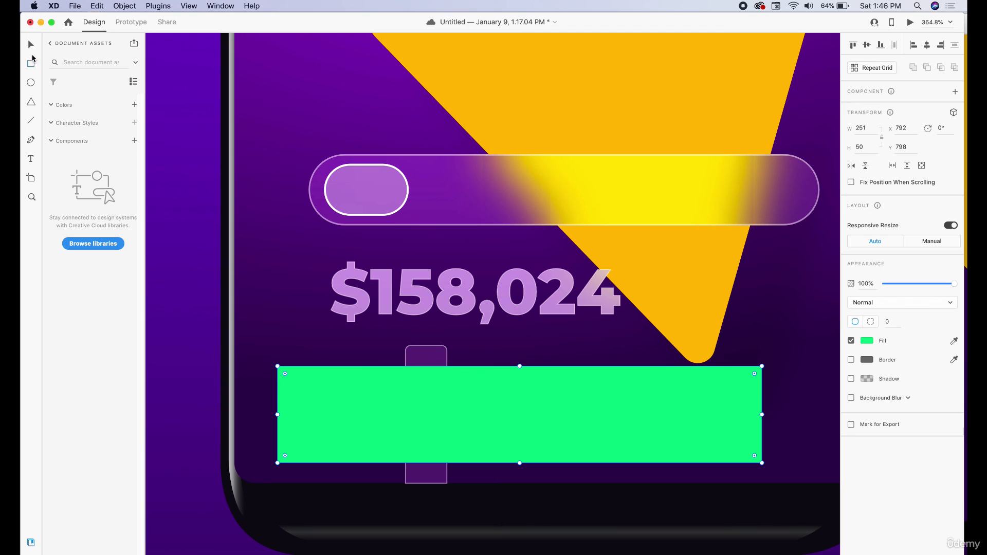
# - Round the green rectangle's corners to a radius of 25 and send it behind the narrow frosted bar
pyautogui.moveTo(284, 377); pyautogui.dragTo(330, 406)
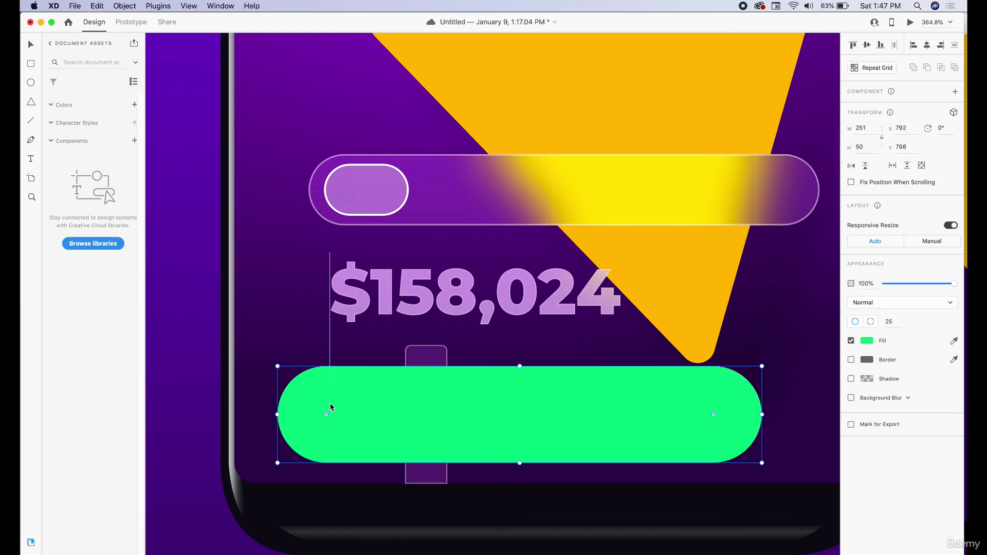
pyautogui.moveTo(331, 407); pyautogui.dragTo(331, 407)
pyautogui.press('super+bracketleft')
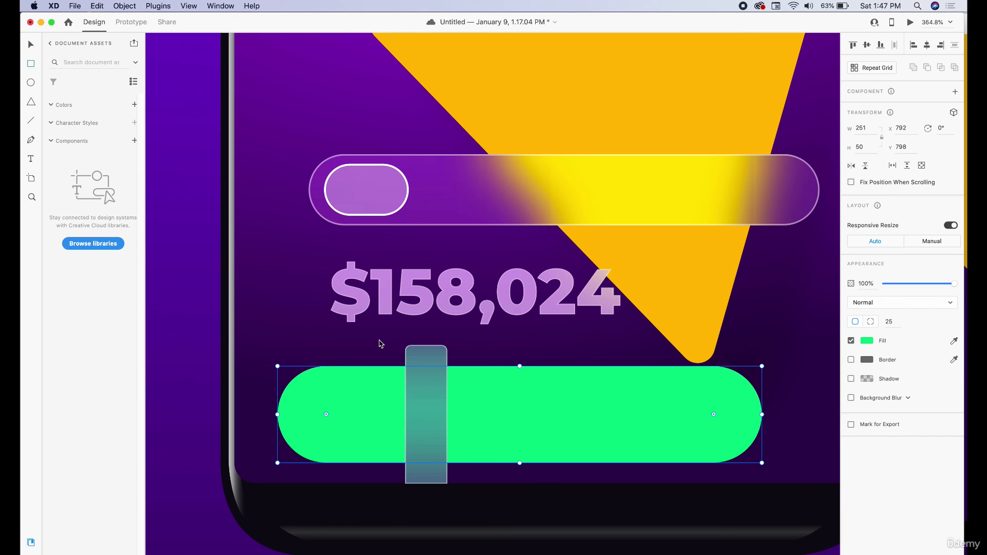
# - Move the narrow bar left to X 840 and set its background blur to 3 and brightness to 18
pyautogui.press('v')
pyautogui.moveTo(426, 355); pyautogui.dragTo(396, 360)
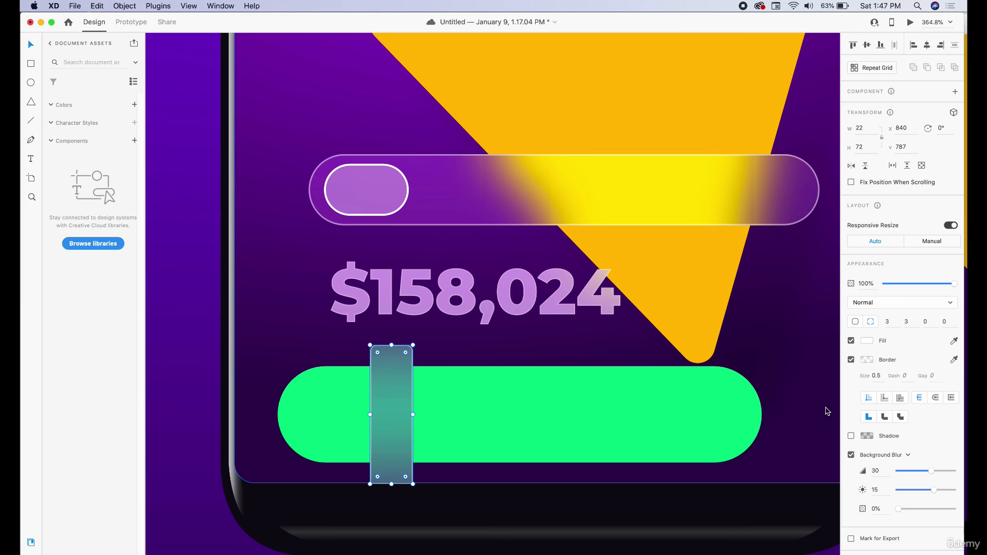
pyautogui.moveTo(904, 470)
pyautogui.mouseDown()
pyautogui.moveTo(921, 471)
pyautogui.moveTo(898, 474)
pyautogui.mouseUp()
pyautogui.click(814, 428)
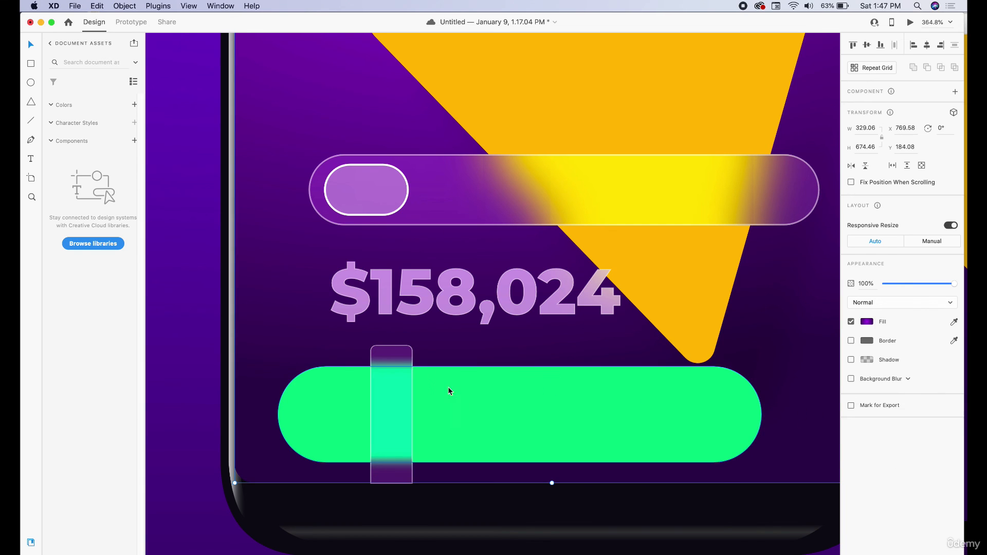
pyautogui.click(405, 360)
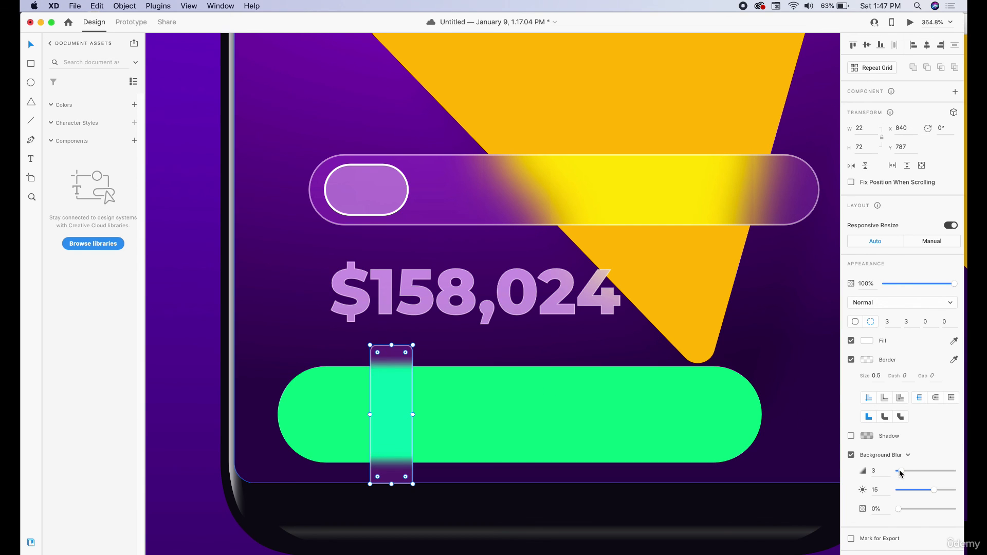
pyautogui.moveTo(934, 493); pyautogui.dragTo(898, 510)
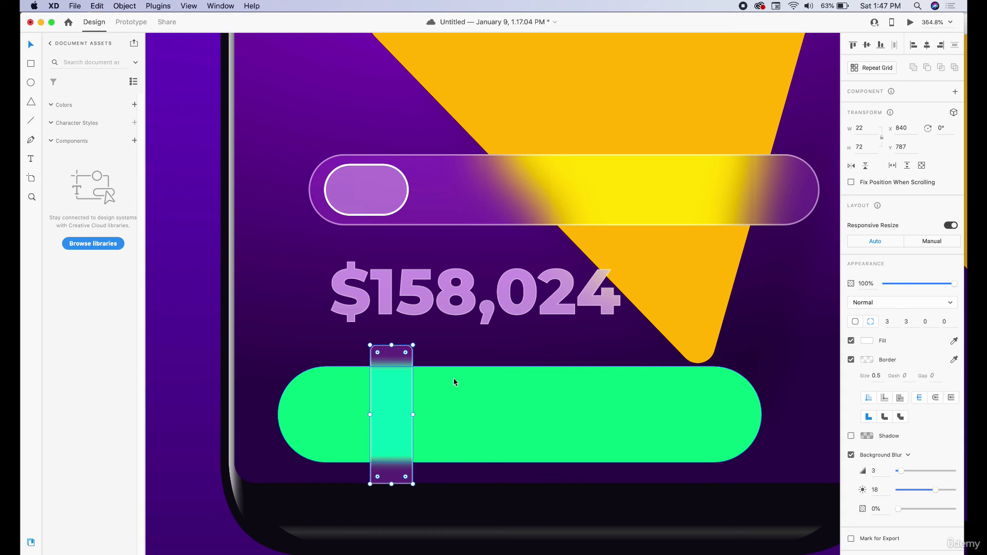
# - Duplicate the narrow bar into an evenly spaced row of five, shortening the second bar and reducing the fifth to 30 high
pyautogui.moveTo(394, 381); pyautogui.dragTo(447, 380)
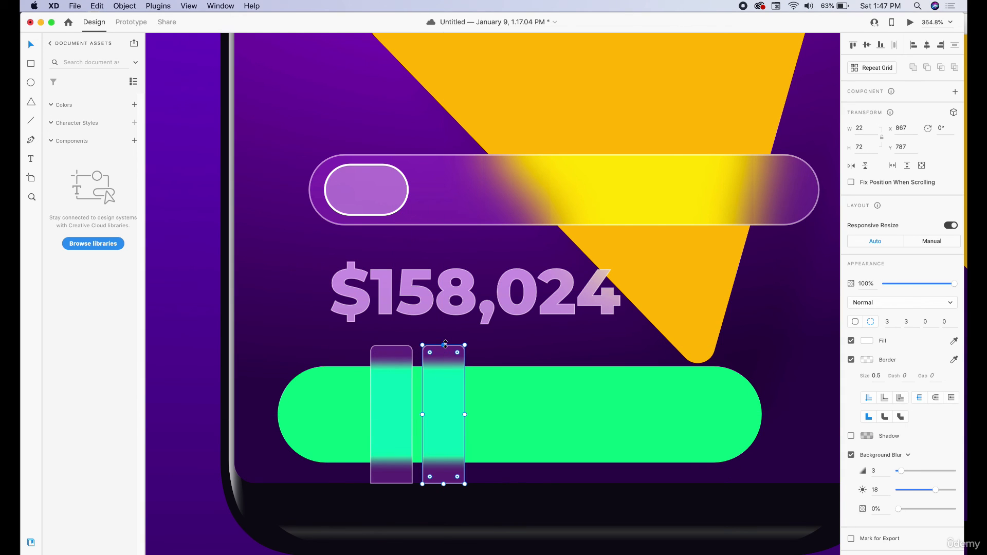
pyautogui.moveTo(445, 344); pyautogui.dragTo(498, 349)
pyautogui.moveTo(497, 412); pyautogui.dragTo(597, 426)
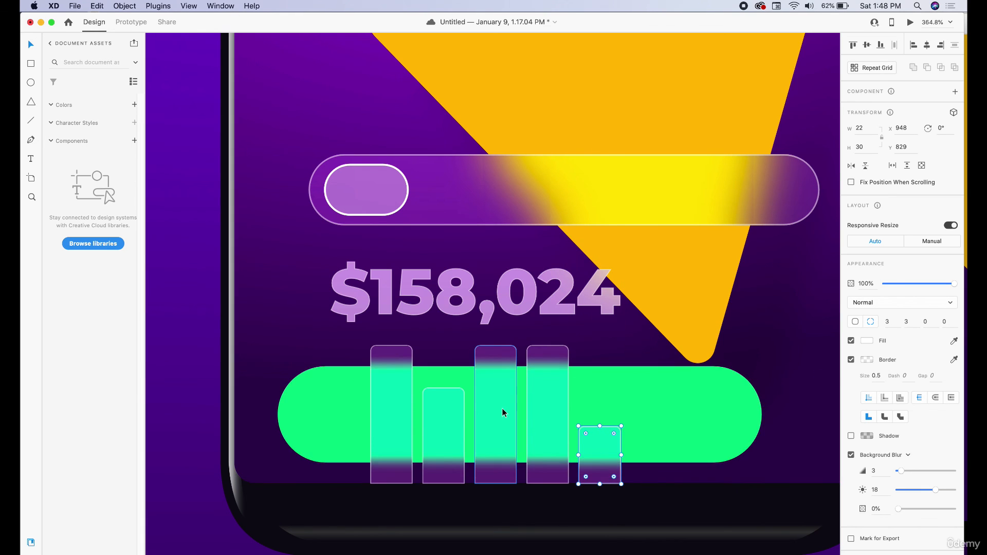
# - Move the frosted pill bar with its inner button and the amount text up to make room above the chart bars
pyautogui.scroll(-2, 503, 411)
pyautogui.hscroll(3, 450, 473)
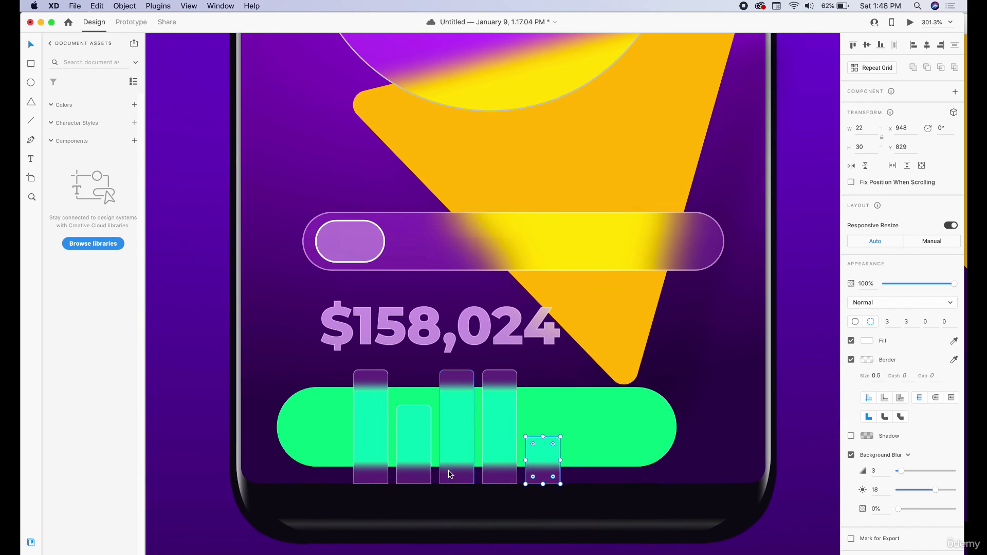
pyautogui.scroll(-3, 571, 443)
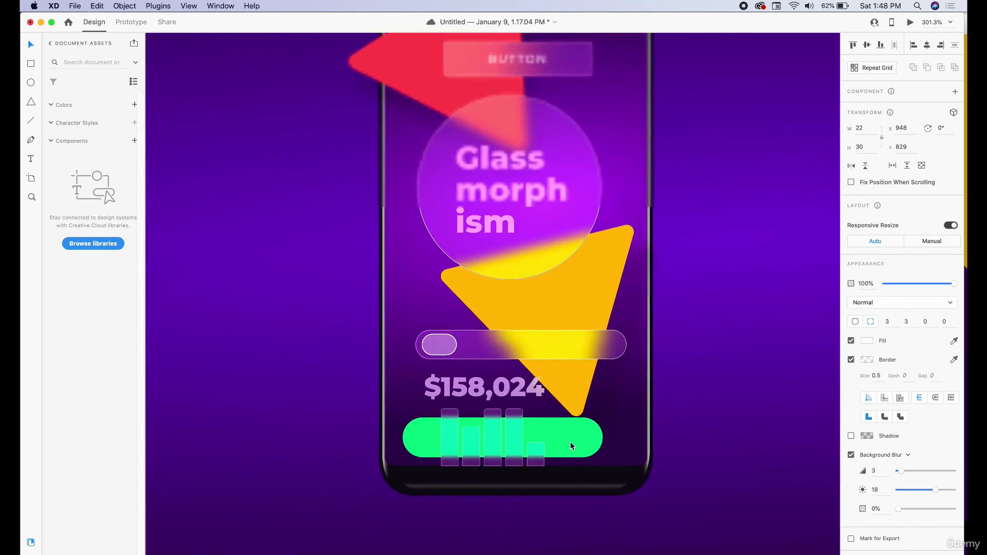
pyautogui.scroll(3, 570, 443)
pyautogui.click(394, 413)
pyautogui.keyDown('shift'); pyautogui.click(509, 414); pyautogui.keyUp('shift')
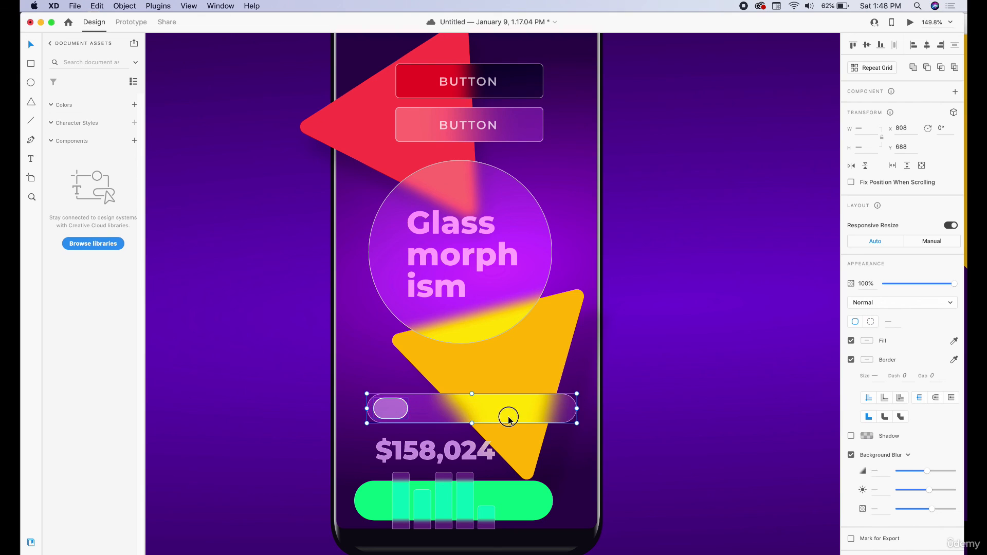
pyautogui.moveTo(509, 414); pyautogui.dragTo(509, 377)
pyautogui.moveTo(449, 456); pyautogui.dragTo(448, 423)
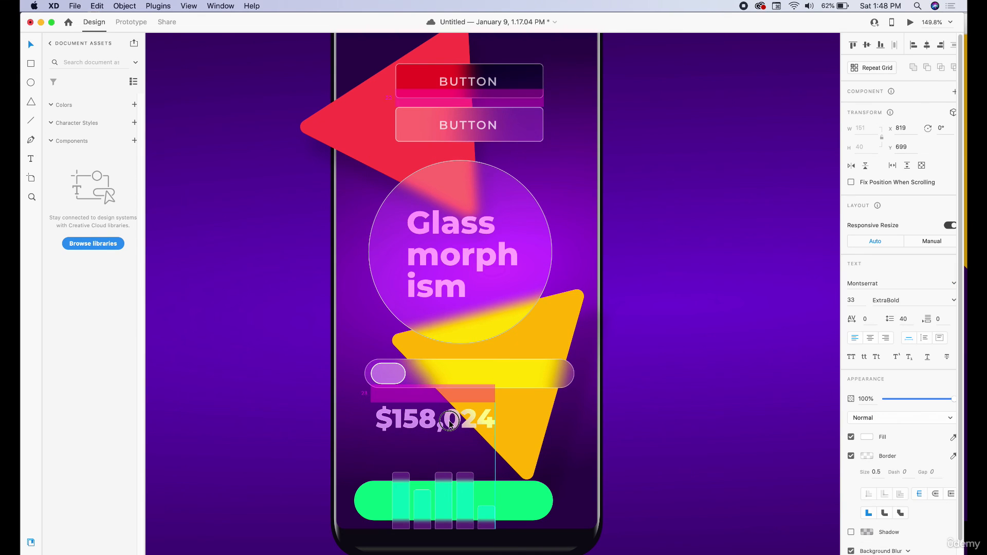
# - Enlarge the chart bars to 26 wide with the last about 41 high, and widen and square off the green shape behind them
pyautogui.click(473, 504)
pyautogui.moveTo(552, 473); pyautogui.dragTo(591, 461)
pyautogui.moveTo(547, 484); pyautogui.dragTo(616, 472)
pyautogui.click(540, 469)
pyautogui.click(612, 435)
pyautogui.click(502, 502)
pyautogui.moveTo(453, 513); pyautogui.dragTo(455, 522)
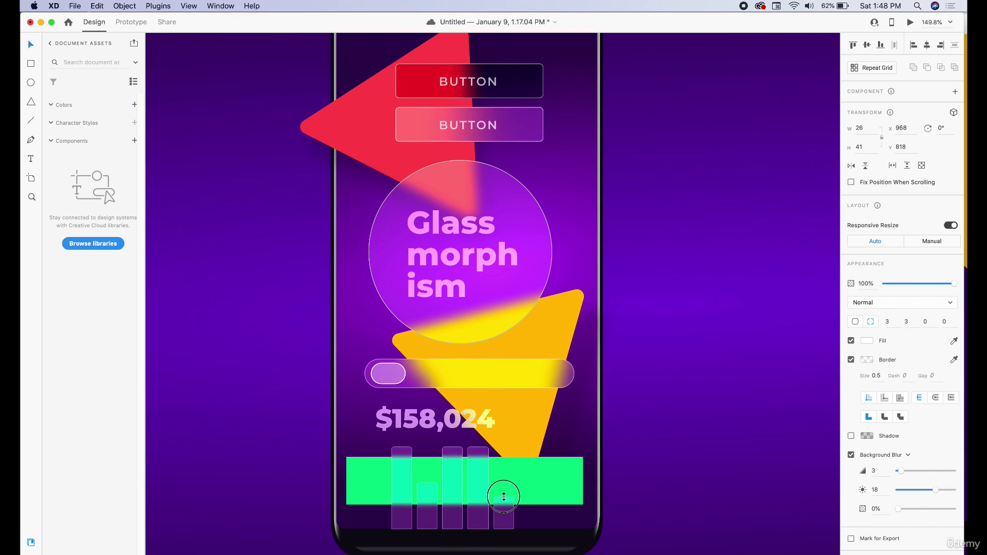
pyautogui.click(494, 473)
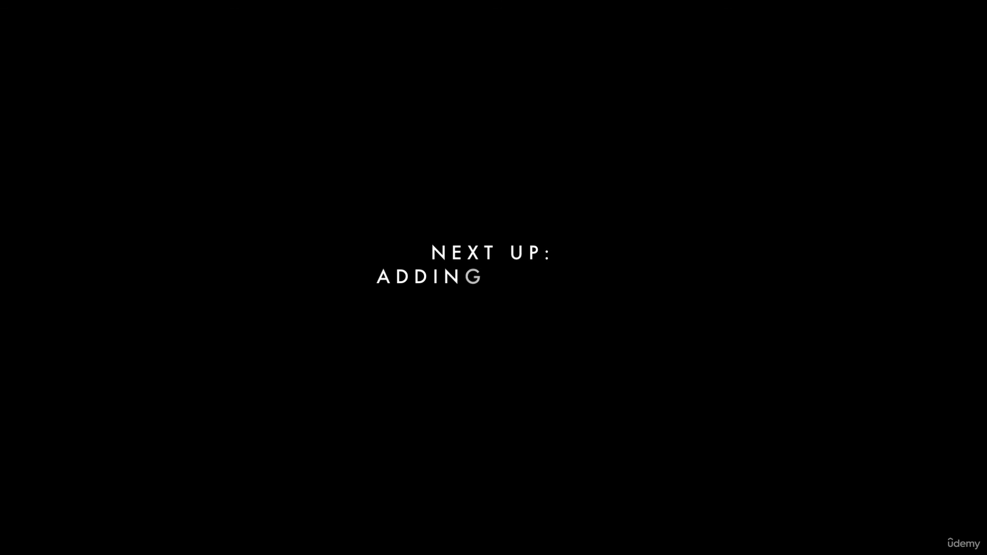